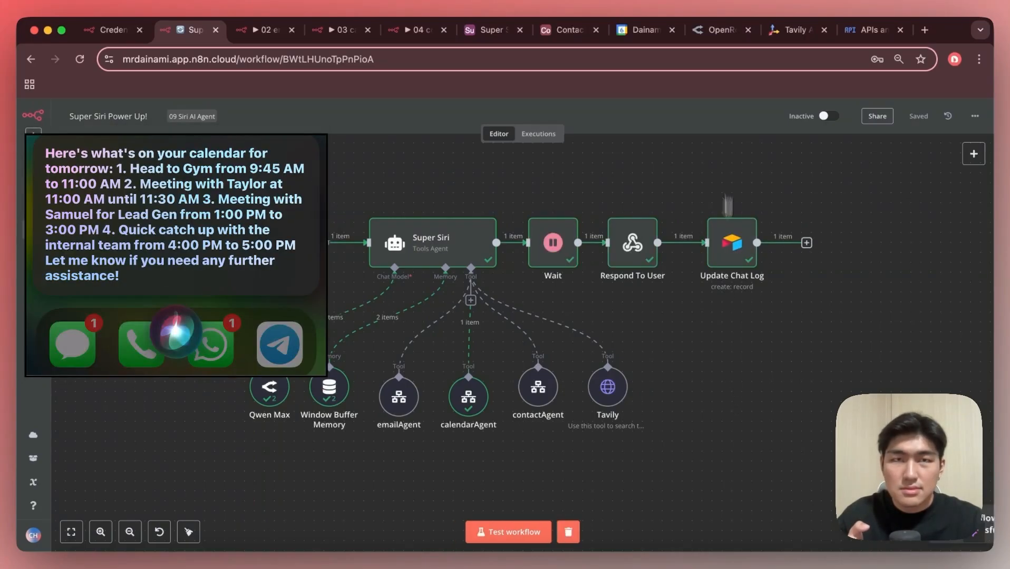
- Check the week's events in Google Calendar, and start a test run of the Super Siri Power Up! workflow in n8n
click(641, 29)
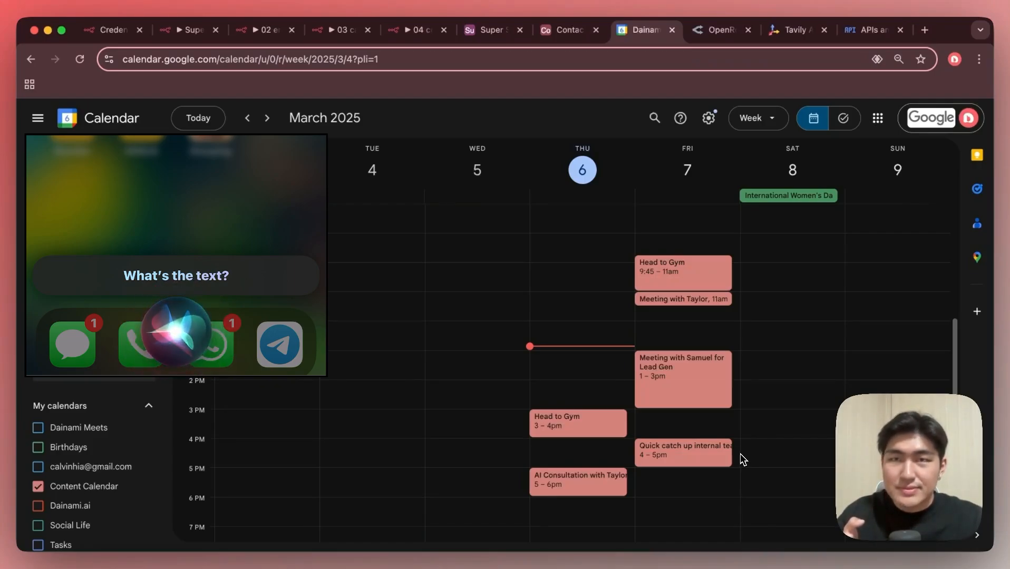
click(158, 31)
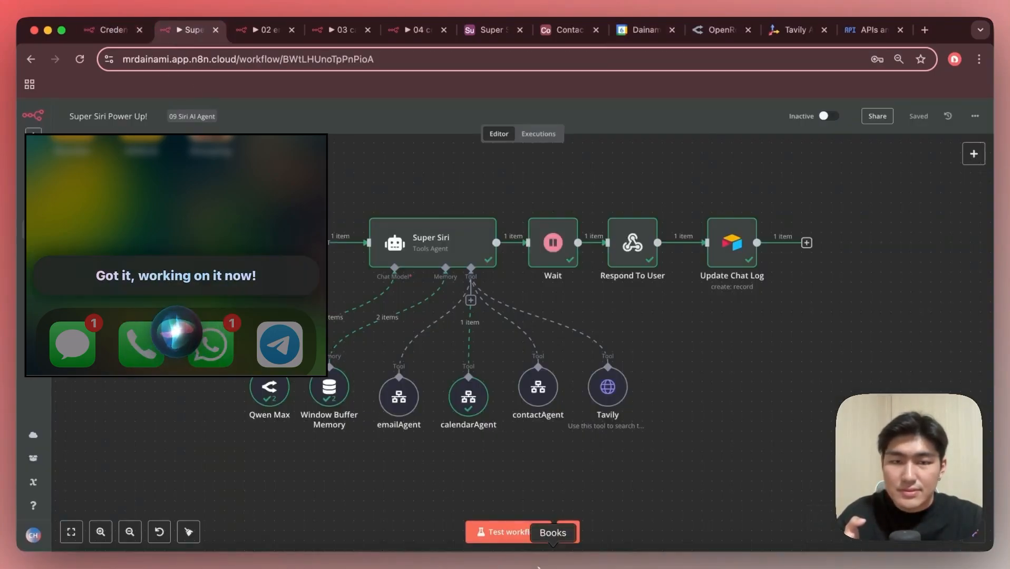
click(524, 534)
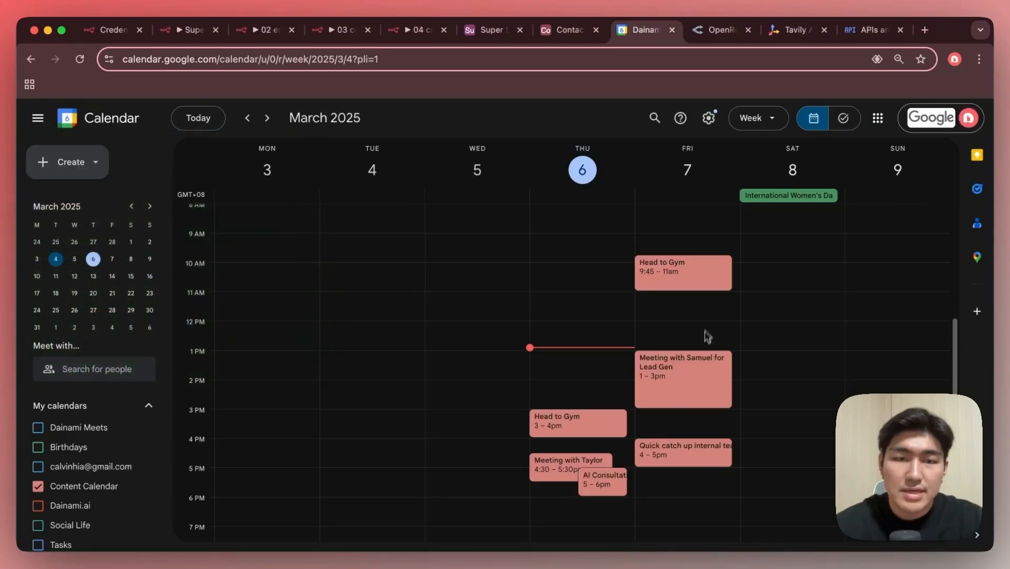
- Examine the Thursday 6 and Friday 7 events in Google Calendar's week view, and open the contacts base
scroll(707, 338, down, 1)
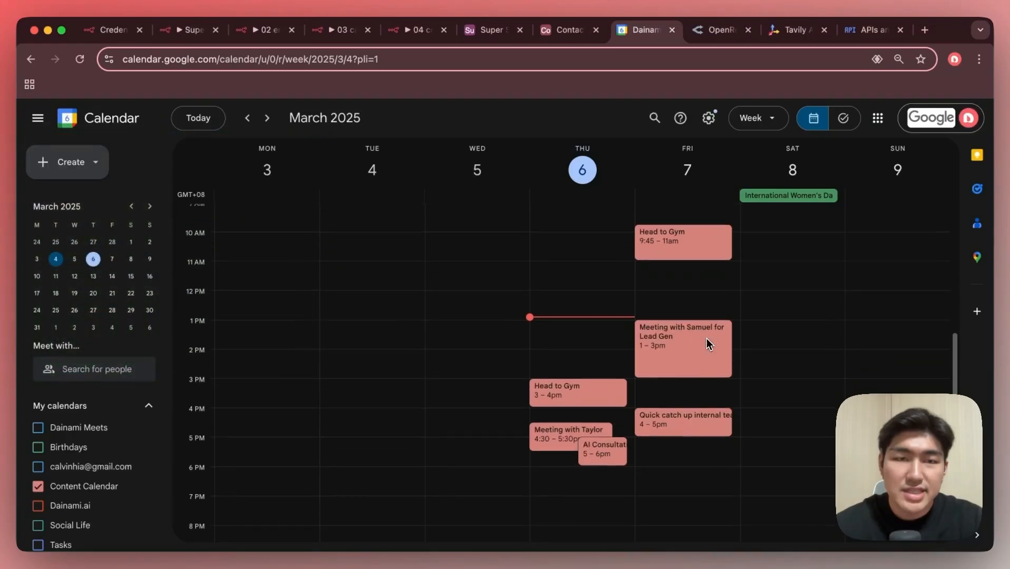
scroll(695, 324, up, 1)
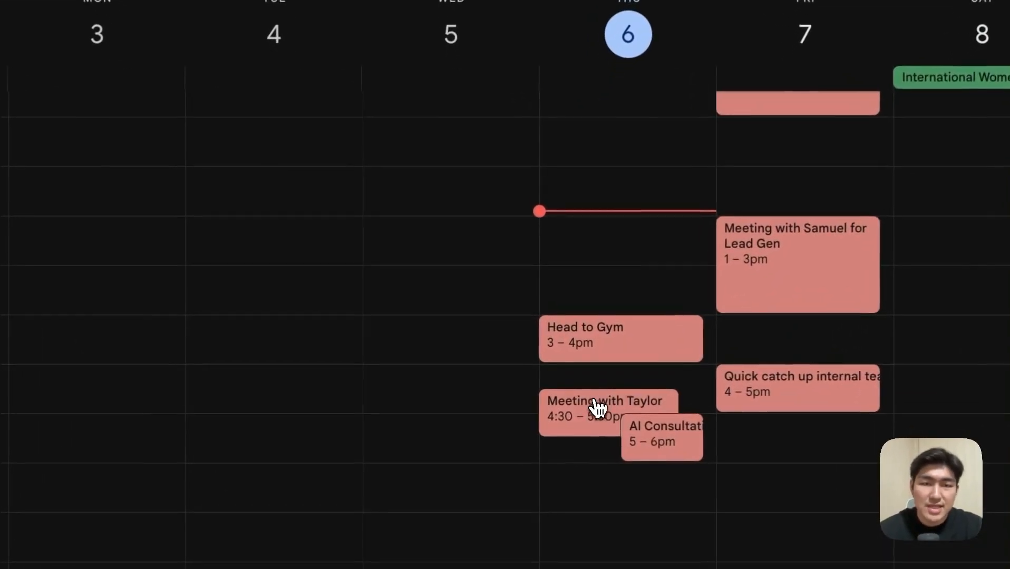
click(565, 449)
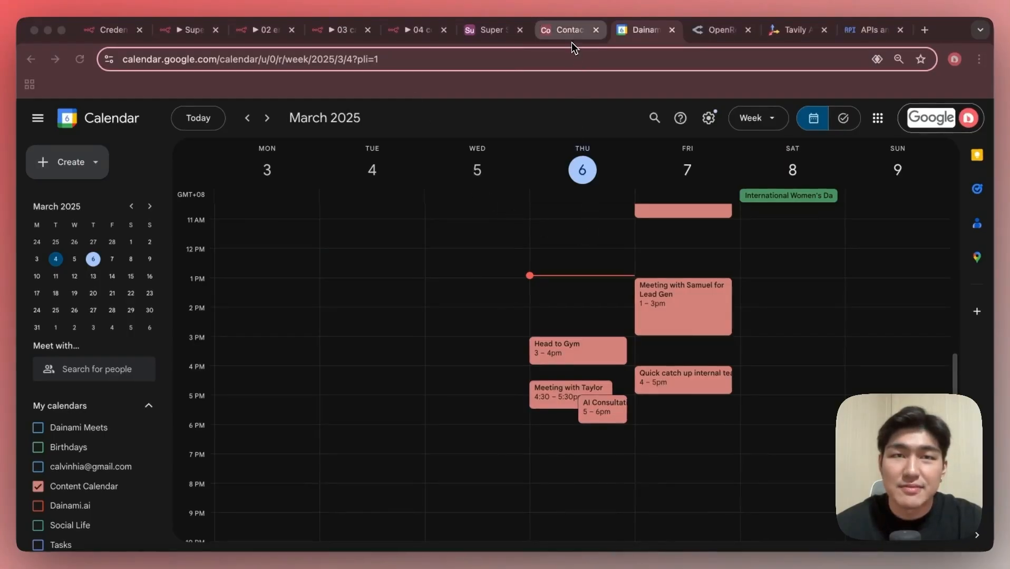
click(571, 42)
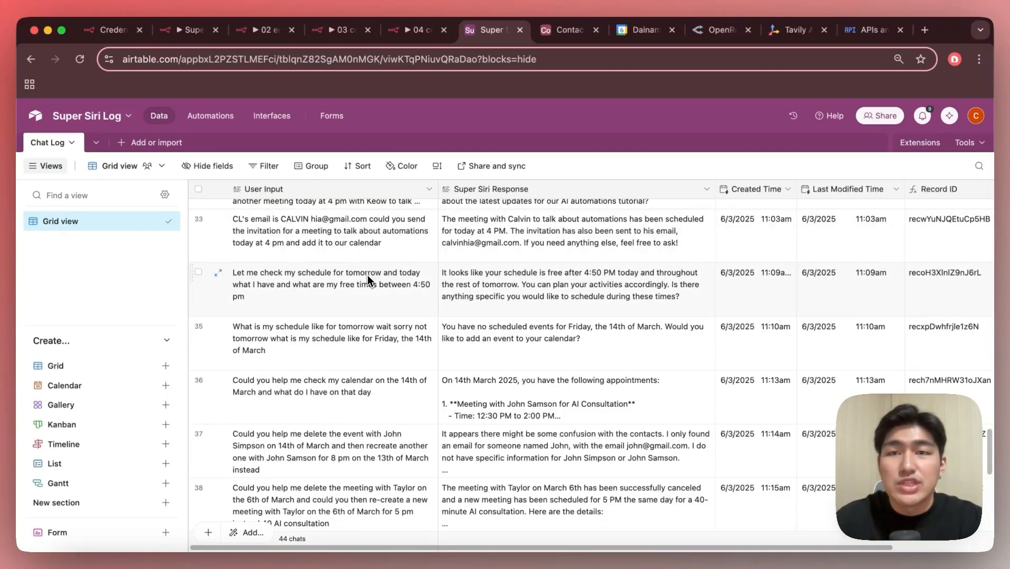
- Read earlier entries in the Super Siri Log's Chat Log table, and return to the contacts base
scroll(369, 279, up, 3)
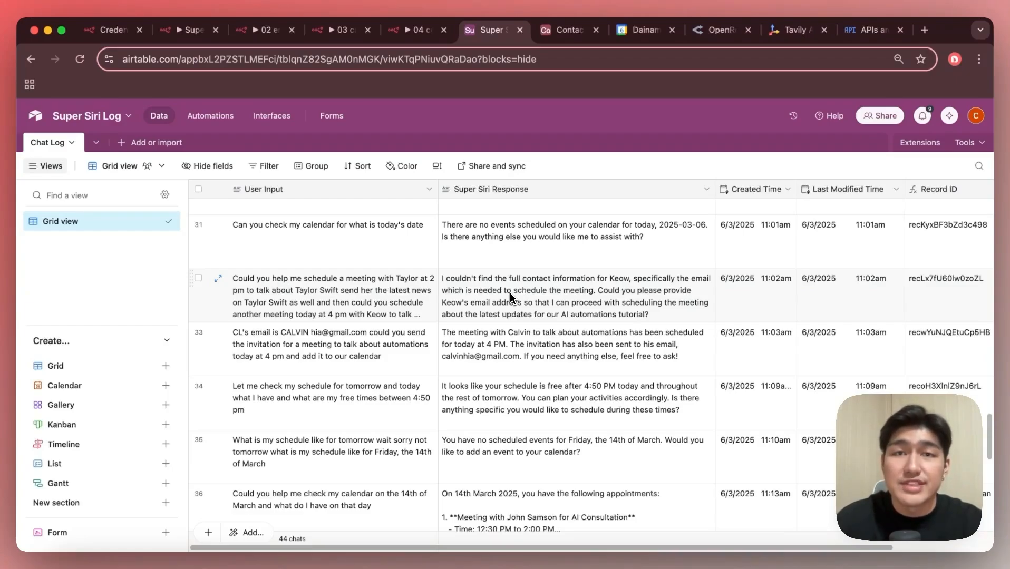
click(567, 30)
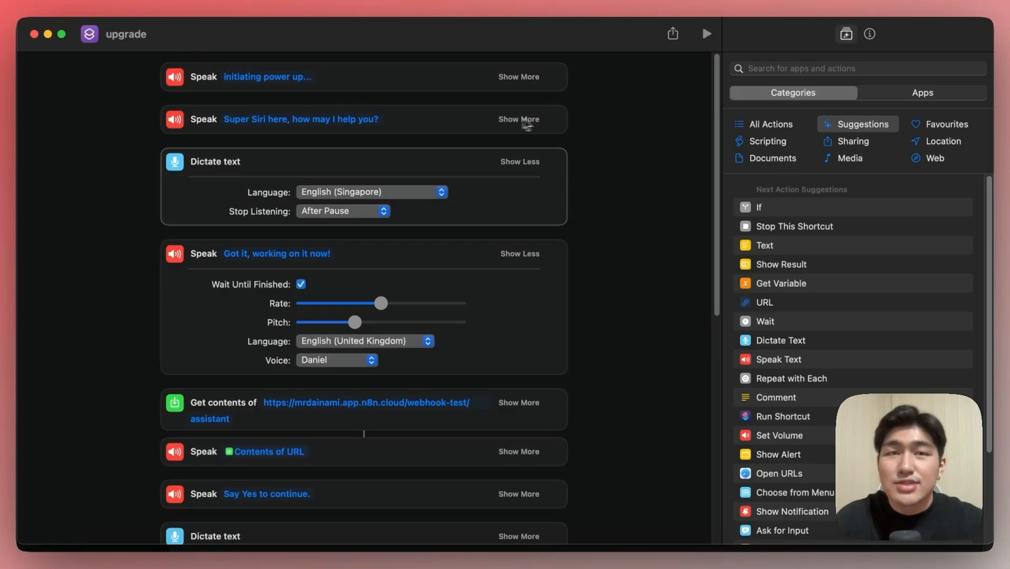
- Search the shortcut action library for "speak", clear the search, and look through the actions of the upgrade shortcut
click(614, 112)
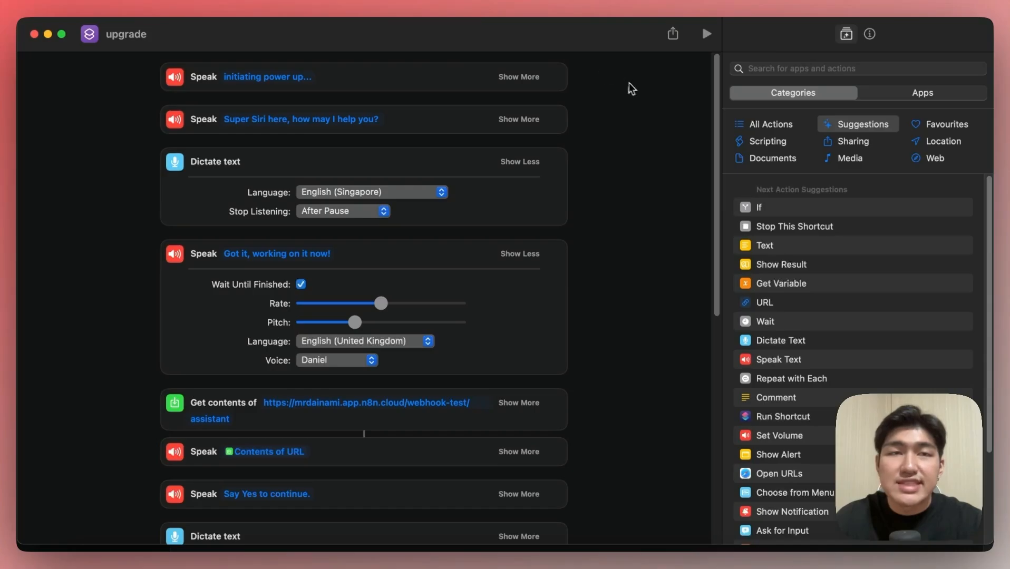
click(772, 70)
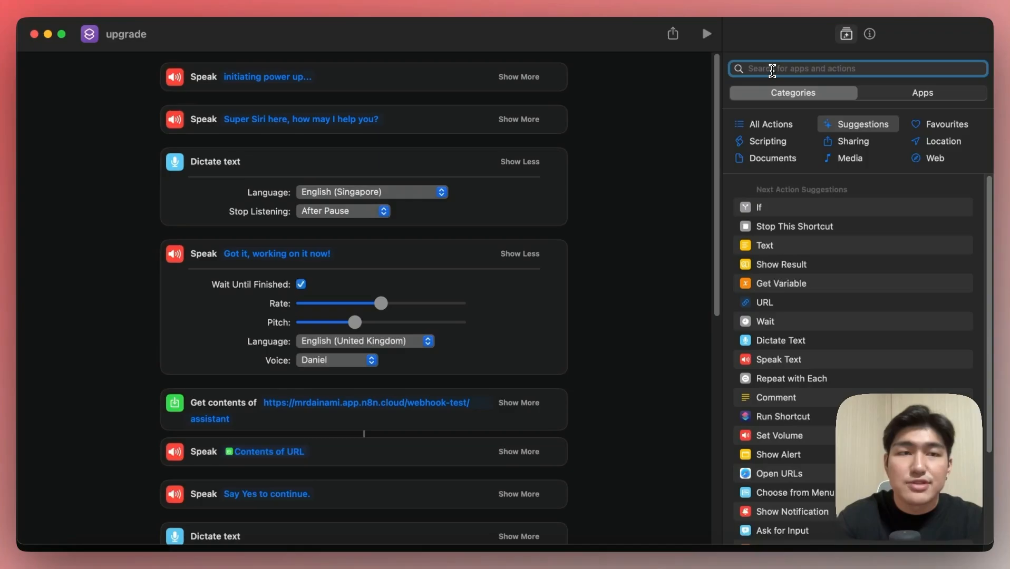
text(speak)
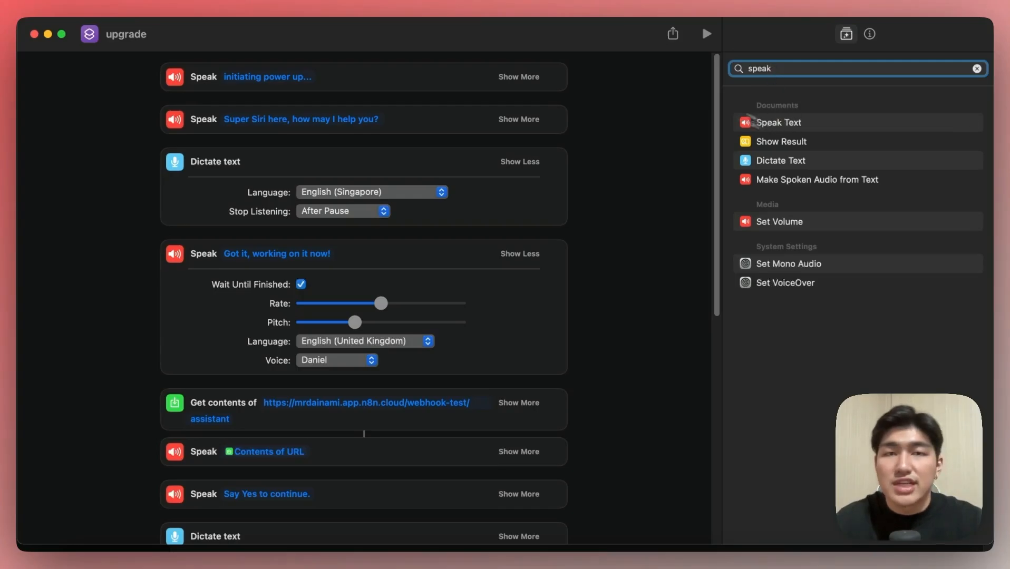
key(BackSpace)
key(BackSpace)
key(BackSpace)
key(BackSpace)
key(BackSpace)
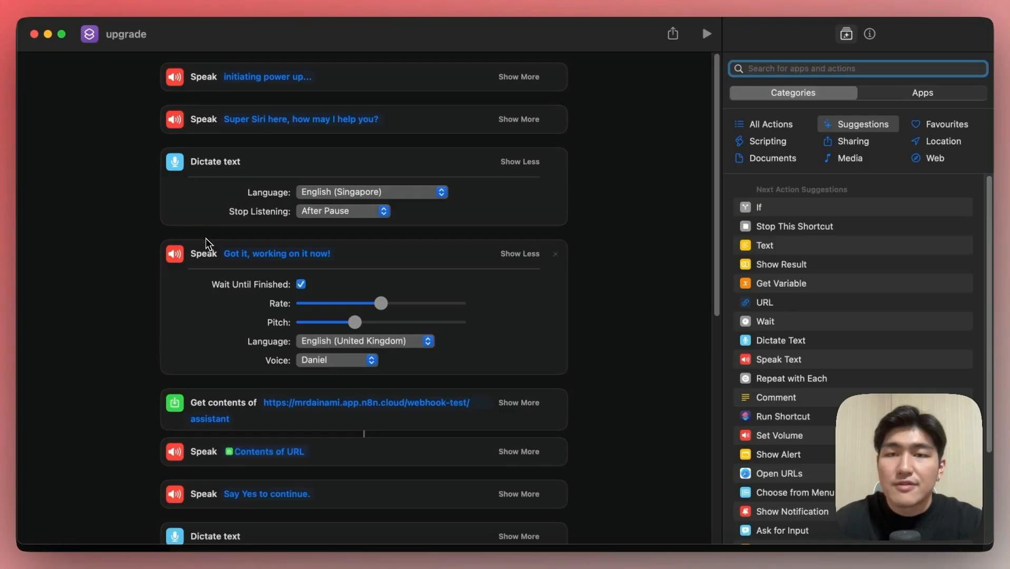
scroll(206, 285, down, 1)
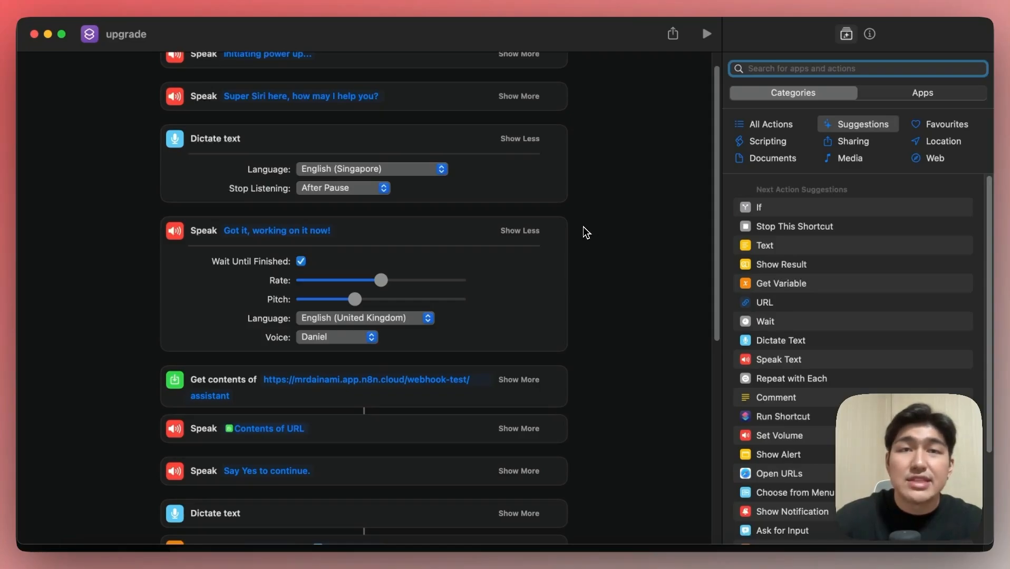
scroll(584, 238, down, 4)
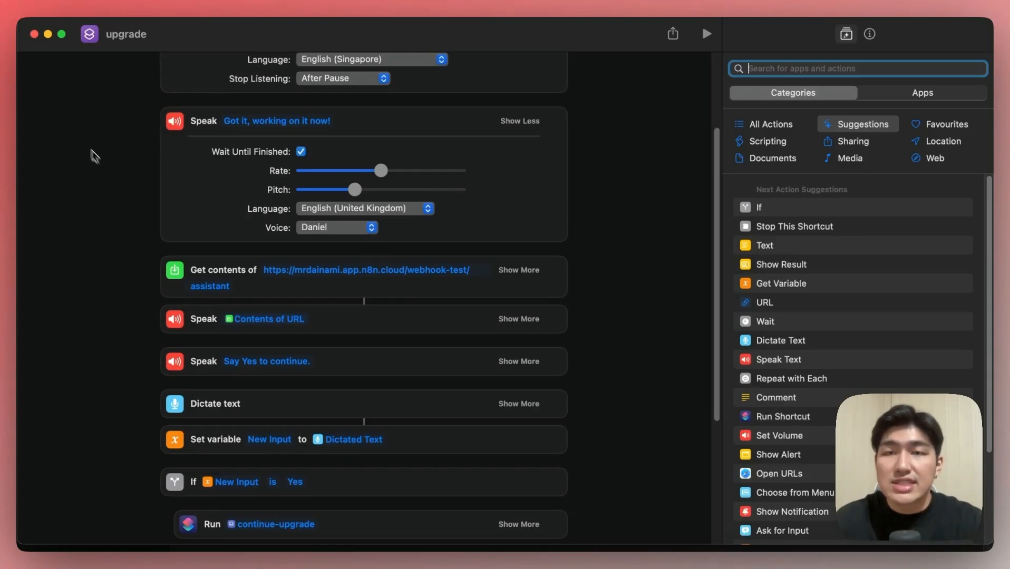
- Switch to the n8n workflow in the browser, search the node list for "webhook" and close the list without adding a node
key(super+Tab)
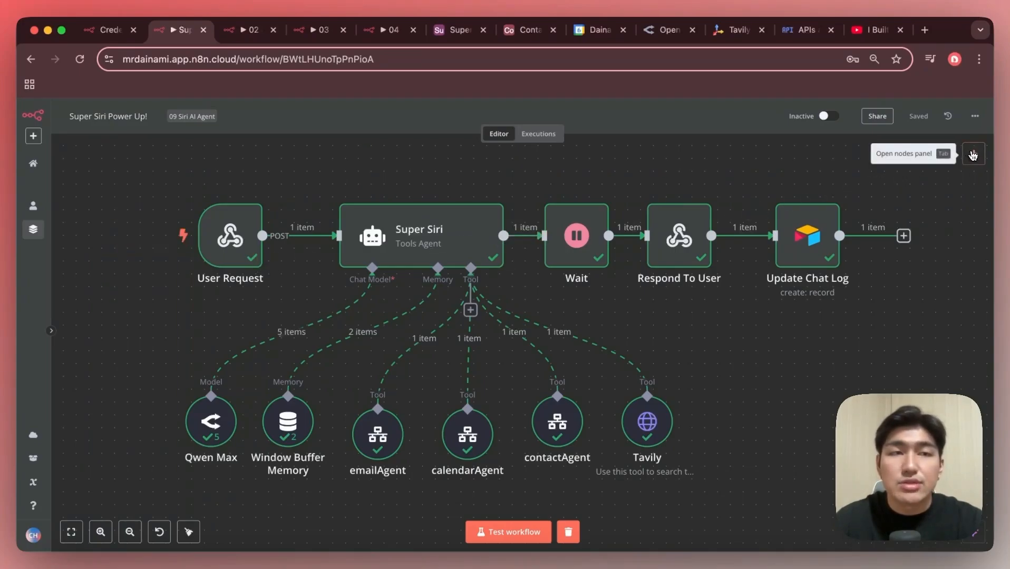
click(974, 155)
text(webhoo)
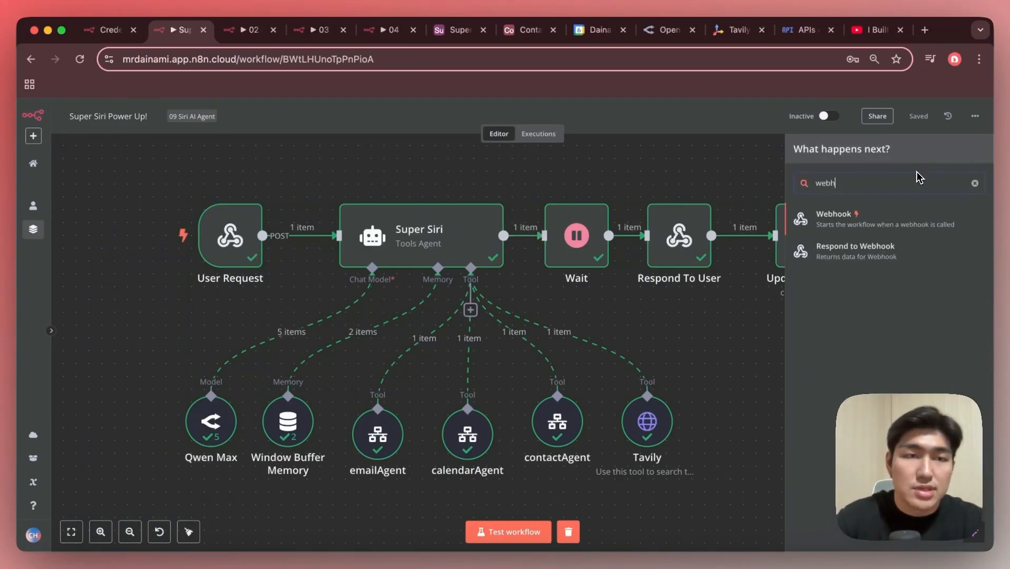
click(759, 203)
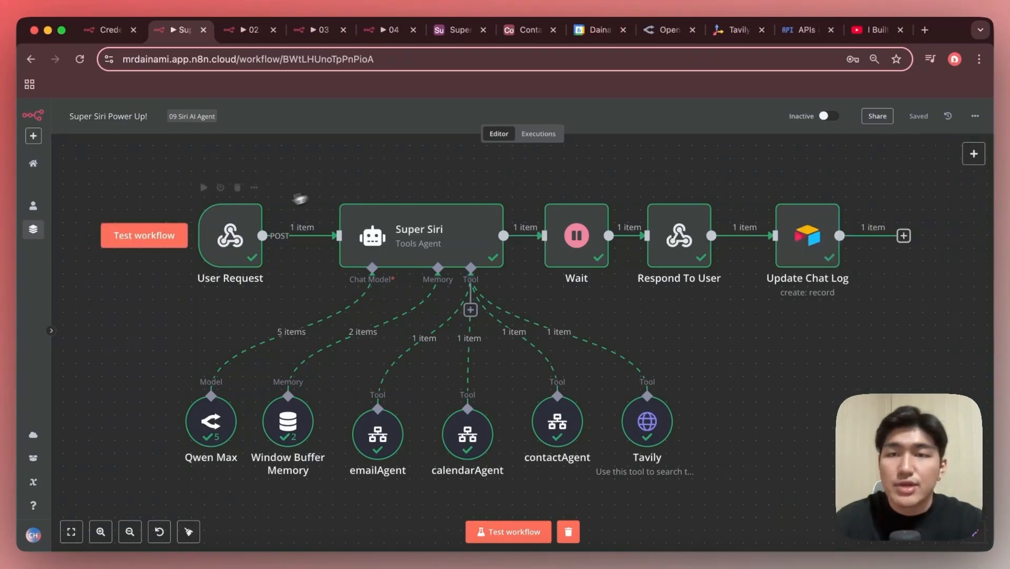
- Compare the test and production webhook URLs of the User Request node, and return to the workflow canvas
double_click(227, 233)
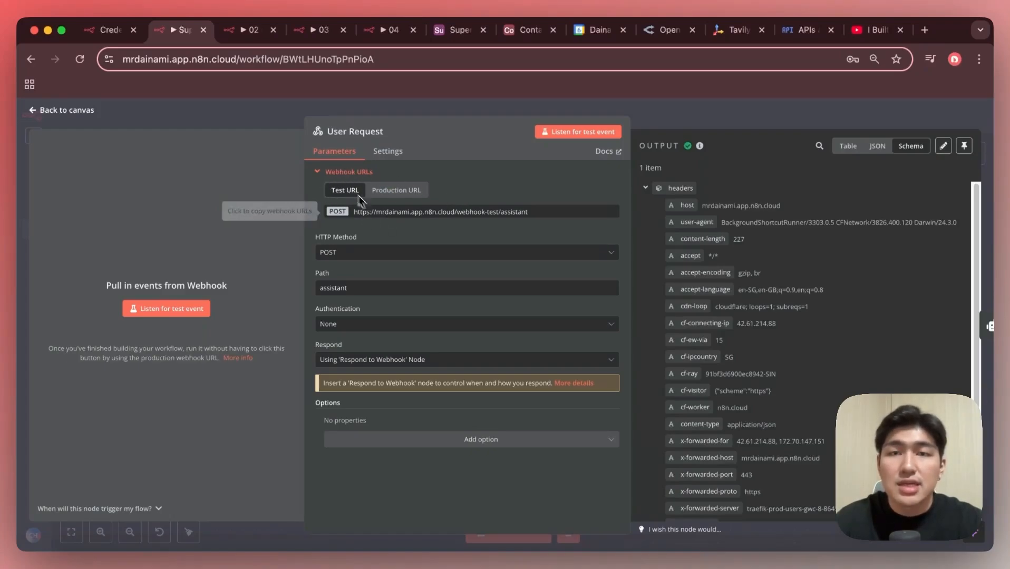
click(400, 193)
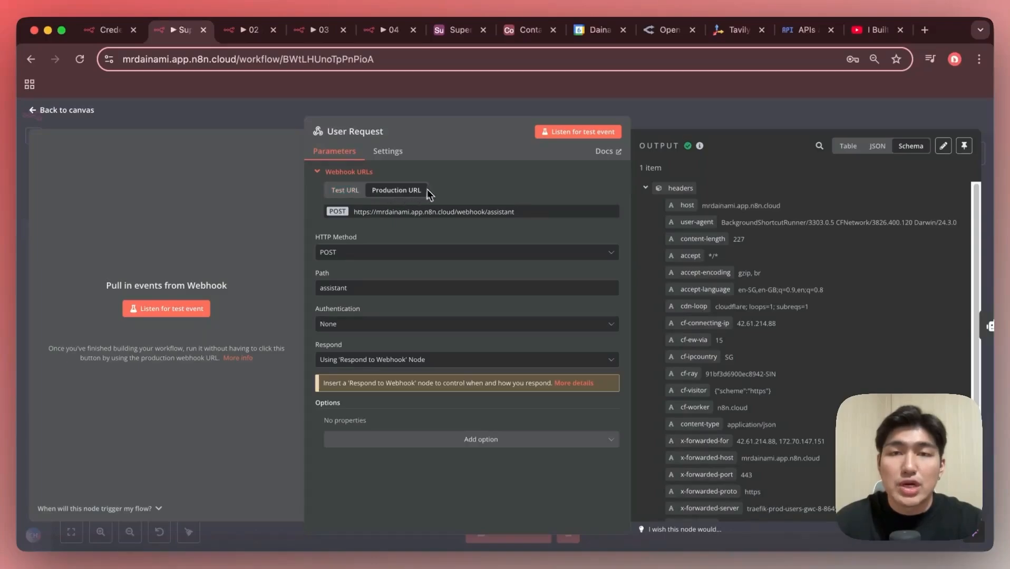
click(353, 194)
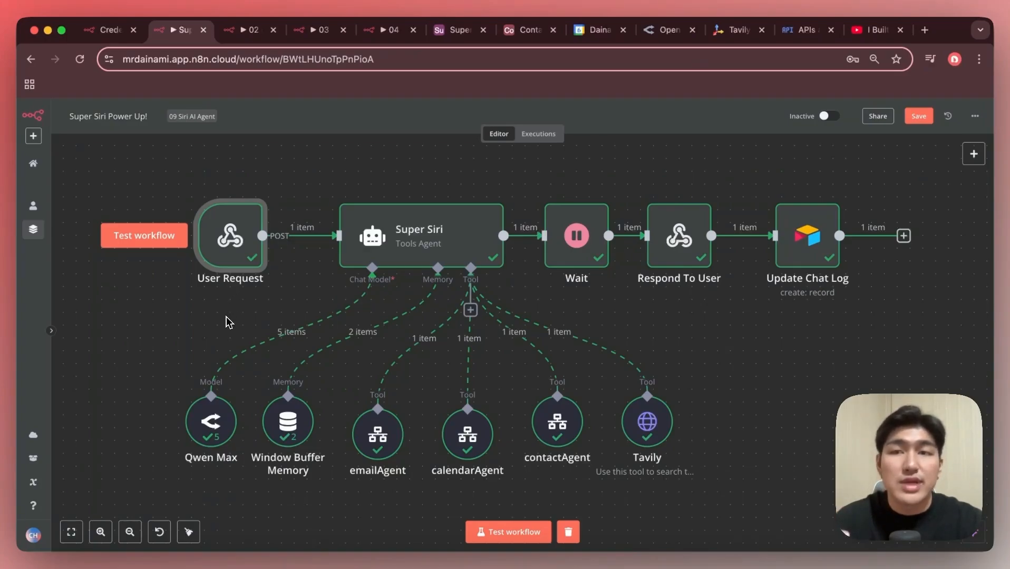
double_click(242, 249)
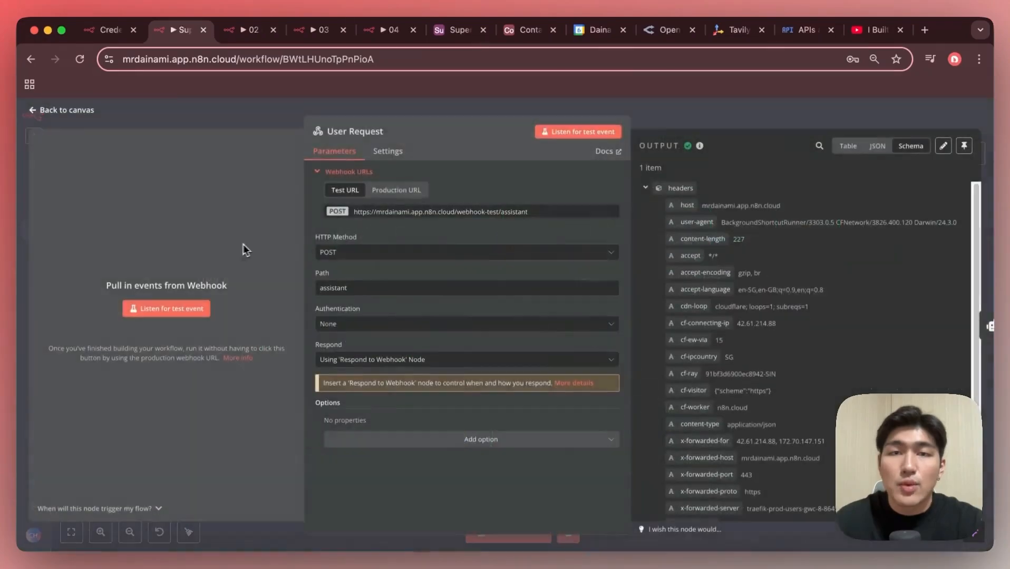
click(412, 194)
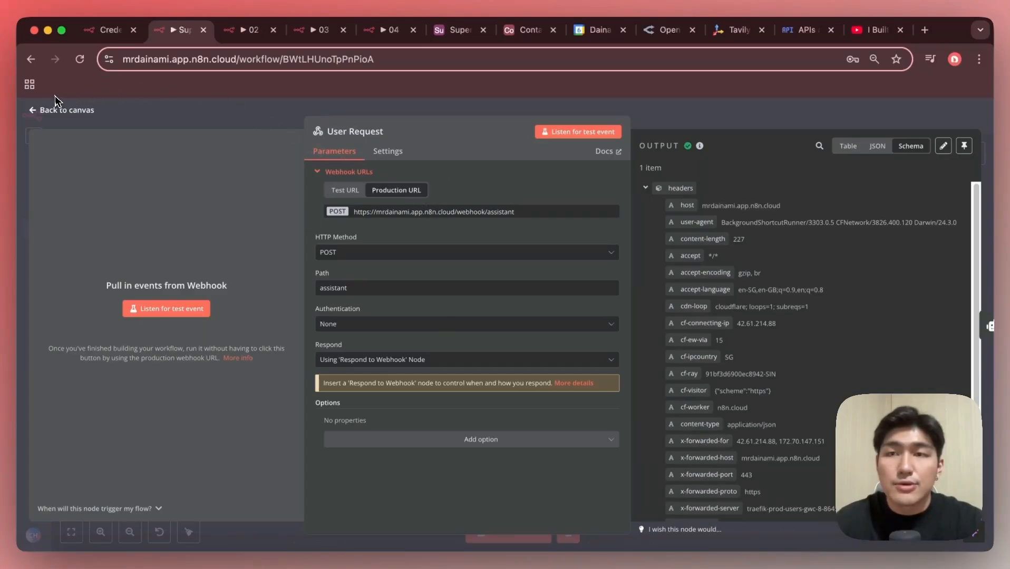
click(53, 109)
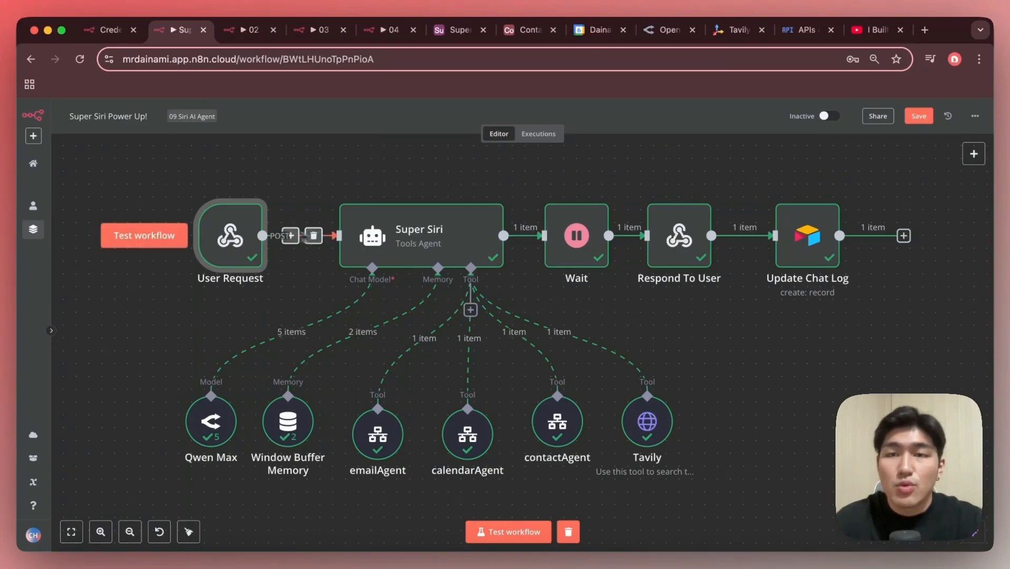
double_click(231, 237)
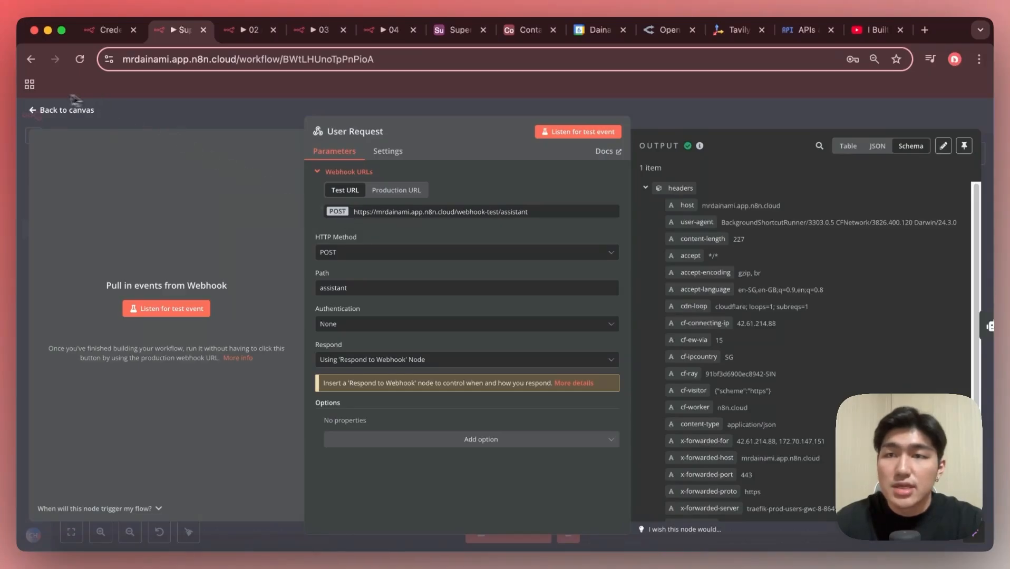
click(36, 110)
- Switch to the upgrade shortcut in Shortcuts and inspect the webhook URL in the Get contents action
click(670, 560)
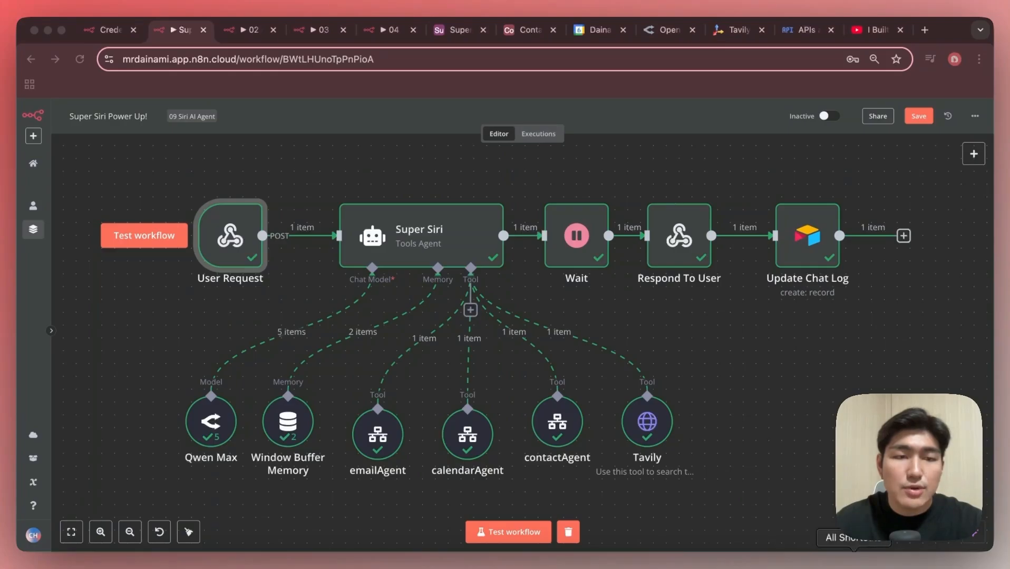
click(895, 561)
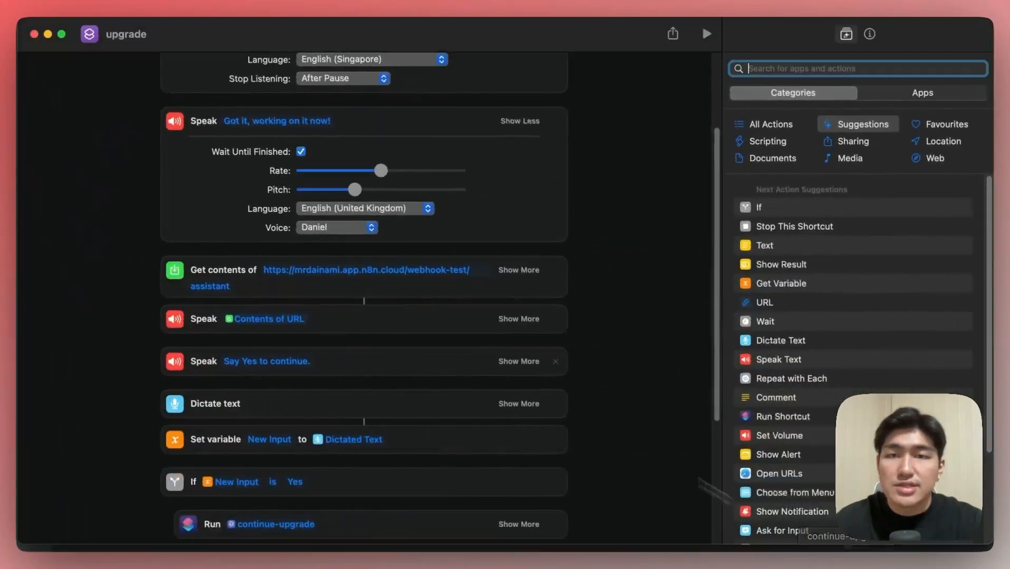
click(379, 272)
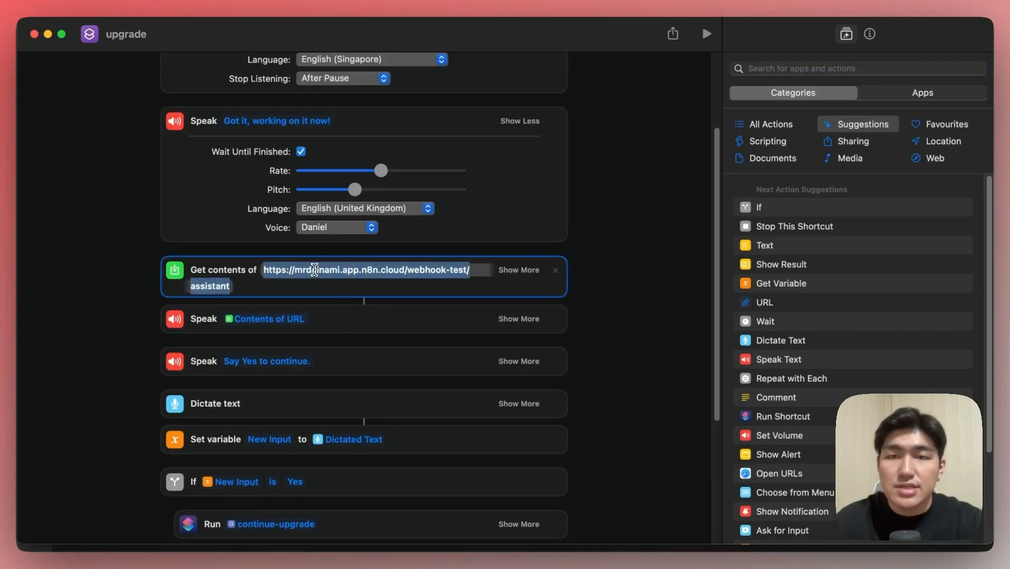
click(265, 295)
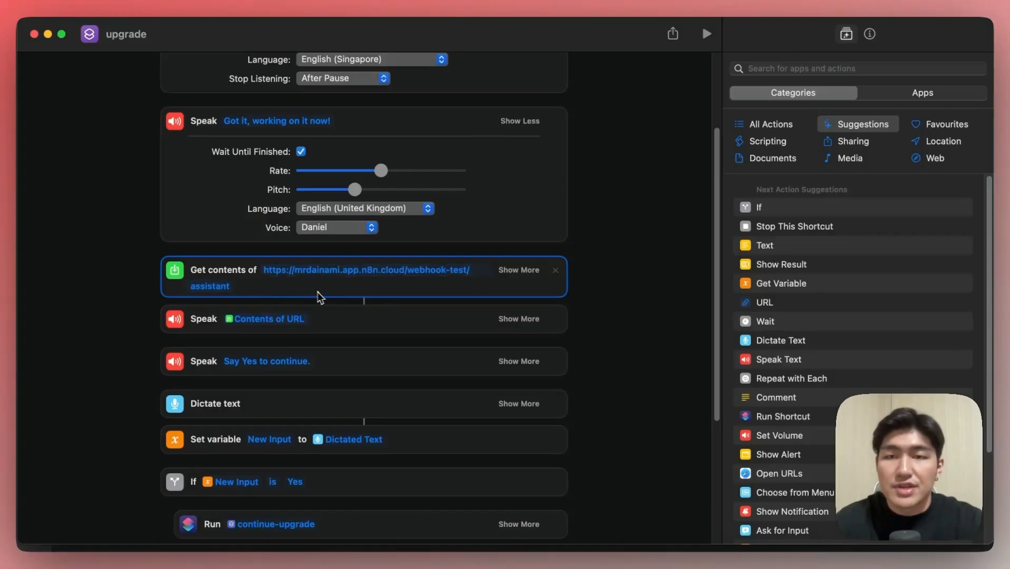
- Expand the Get contents action's details to check its request method and the input entry in its JSON request body
click(521, 270)
scroll(443, 306, down, 2)
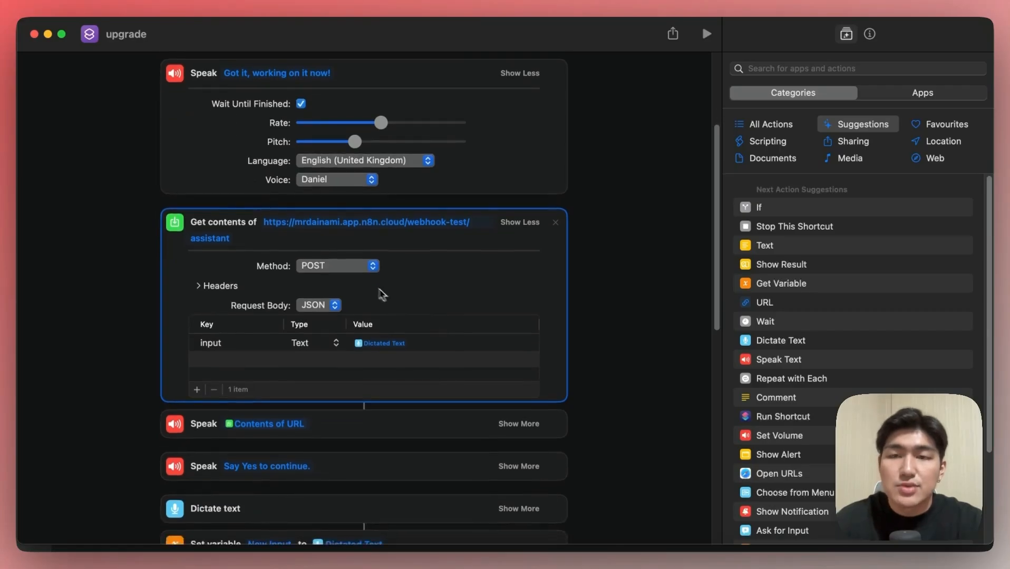
click(364, 273)
click(359, 267)
click(582, 320)
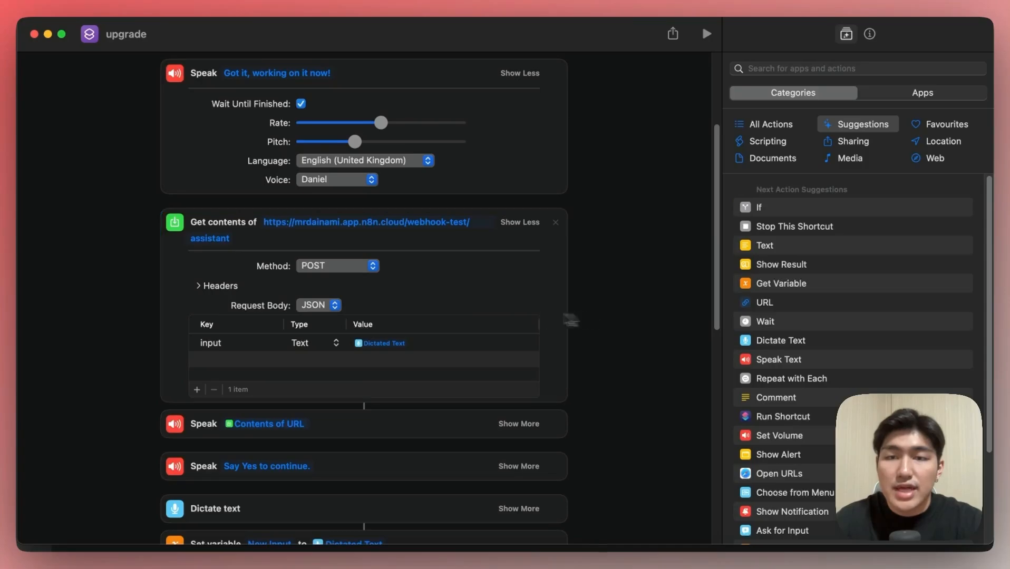
click(435, 352)
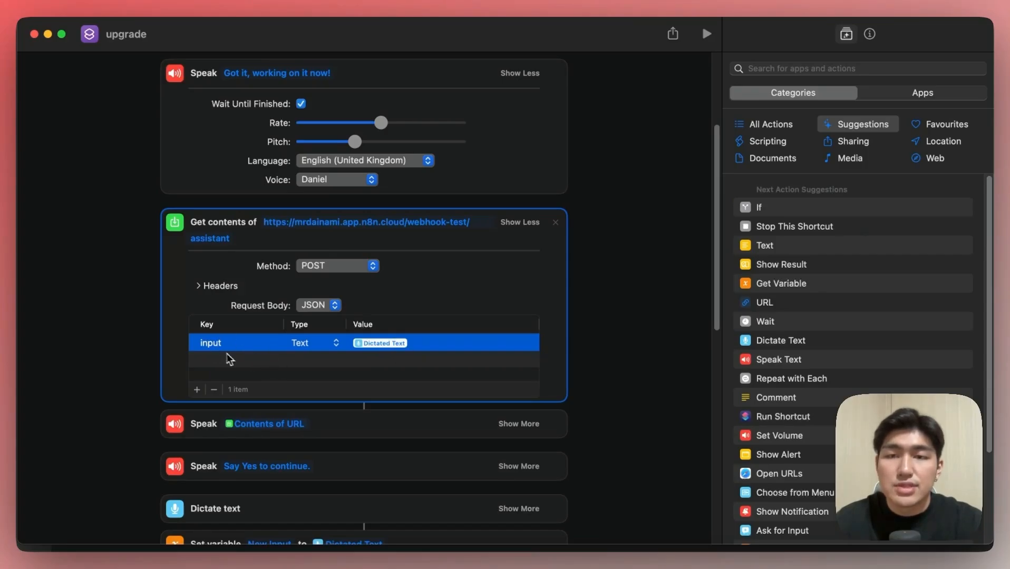
- Review the Dictate text action, collapse the Get contents action's details, and look over the Speak actions below it
scroll(235, 361, up, 3)
scroll(238, 362, up, 2)
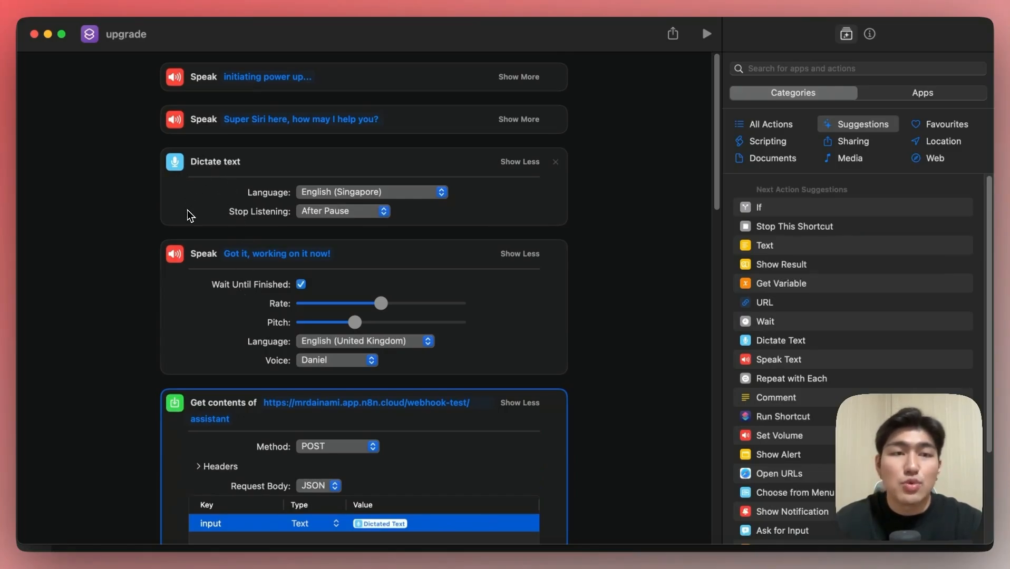
click(520, 403)
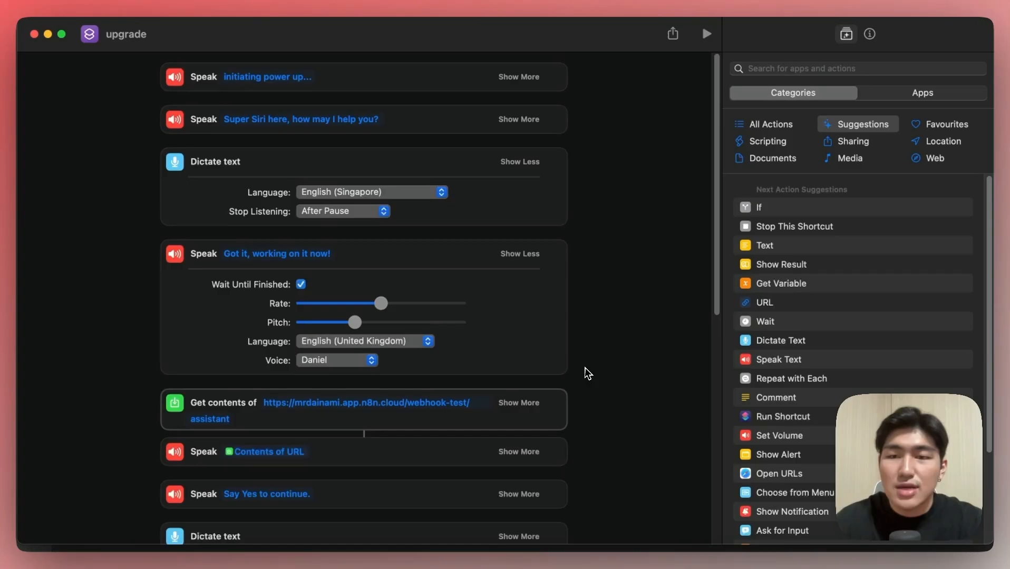
scroll(591, 363, down, 3)
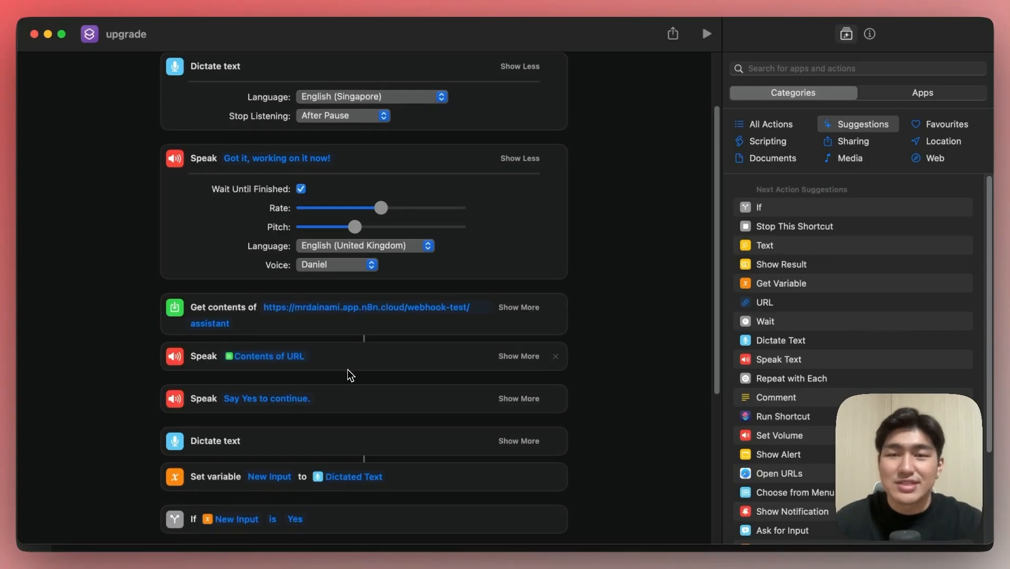
- Review the upgrade shortcut's full flow, from the opening Speak actions through the webhook call to the If New Input is Yes branches
scroll(347, 369, up, 4)
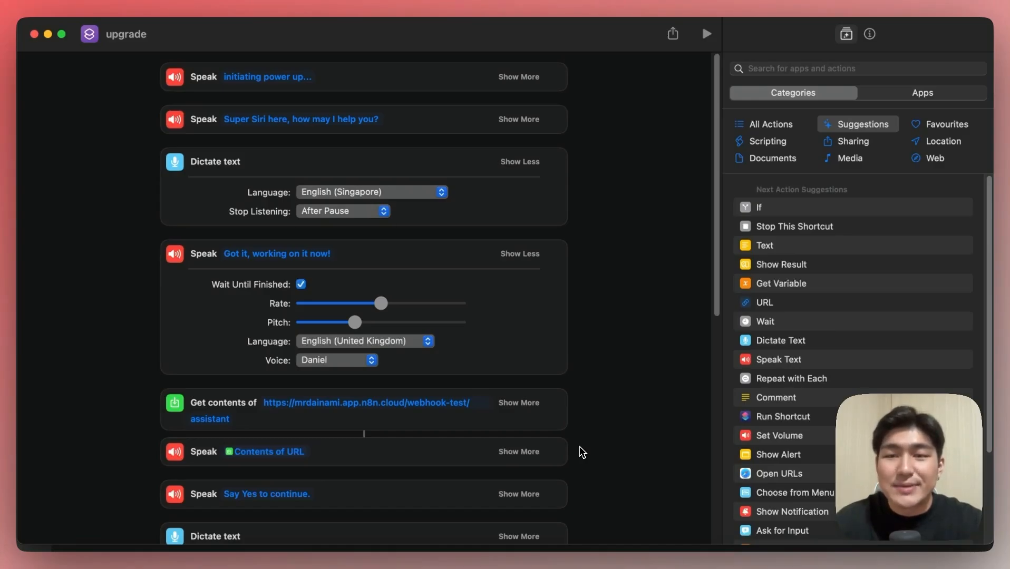
scroll(585, 438, down, 10)
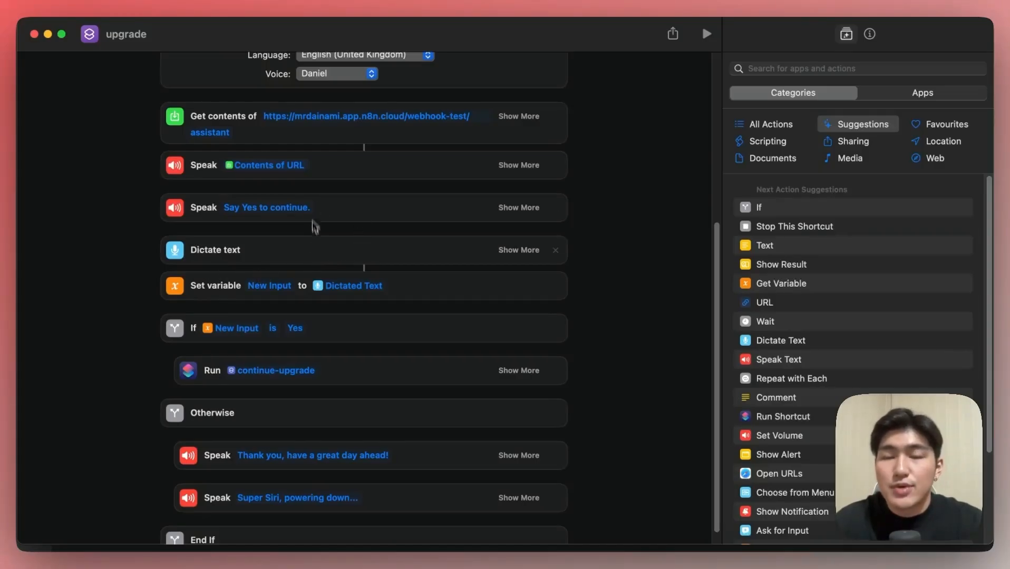
scroll(317, 248, down, 1)
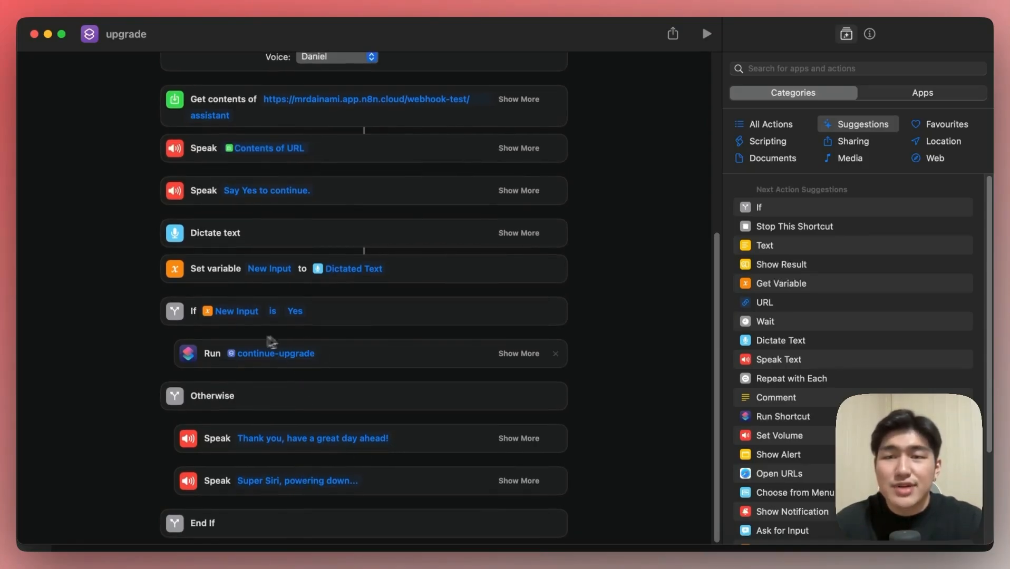
scroll(337, 361, up, 1)
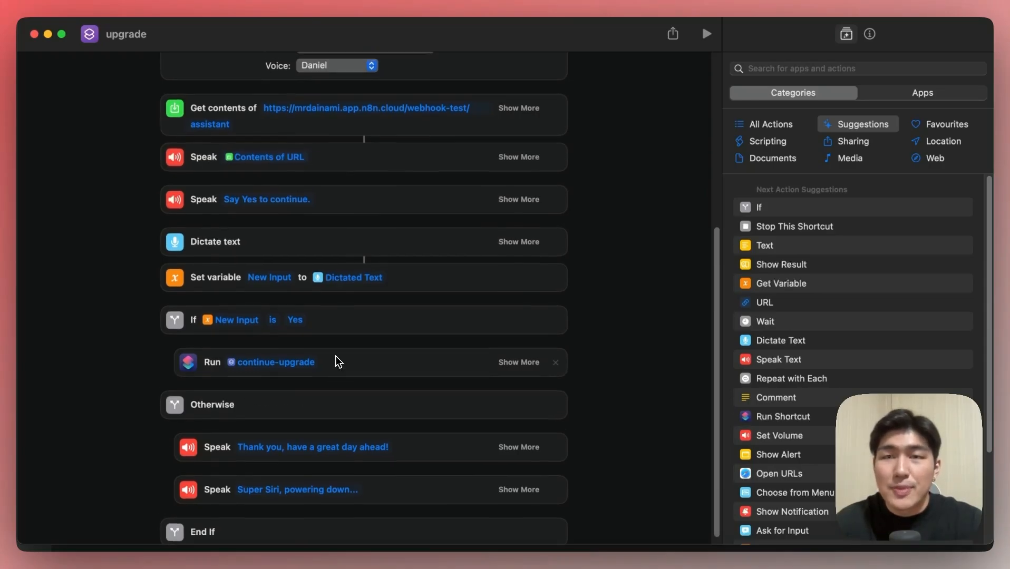
scroll(338, 362, up, 10)
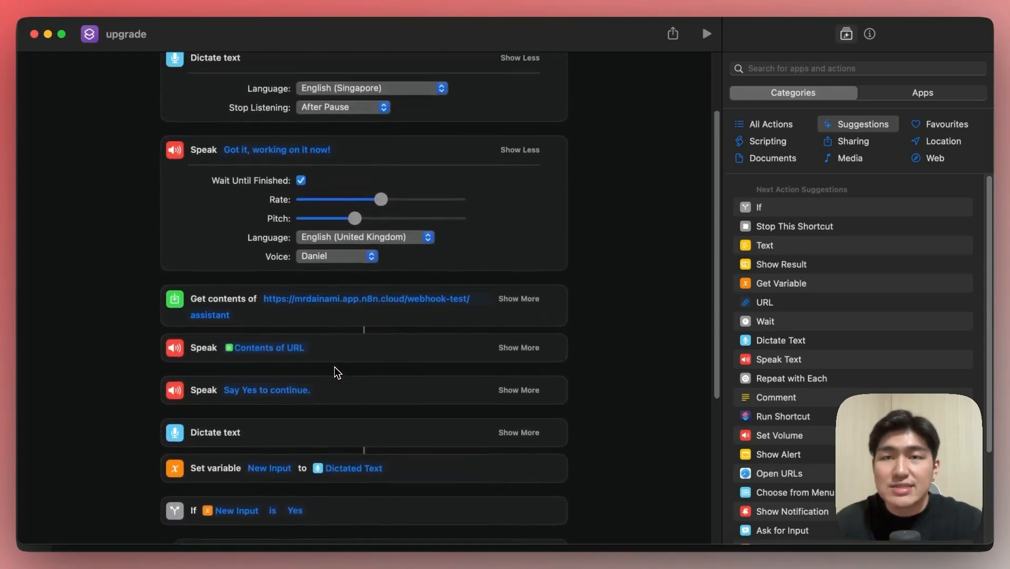
scroll(337, 372, up, 5)
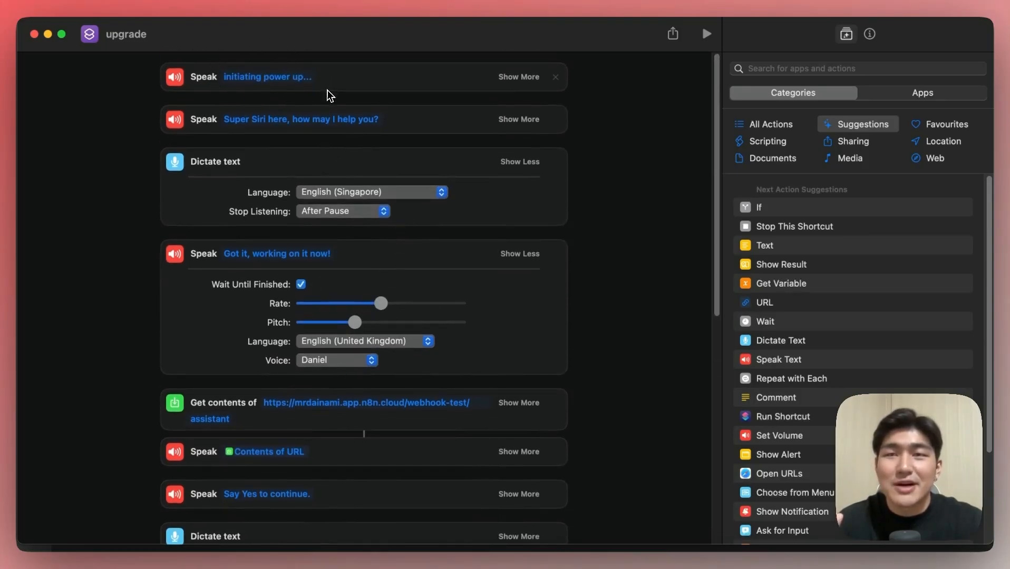
scroll(365, 150, down, 2)
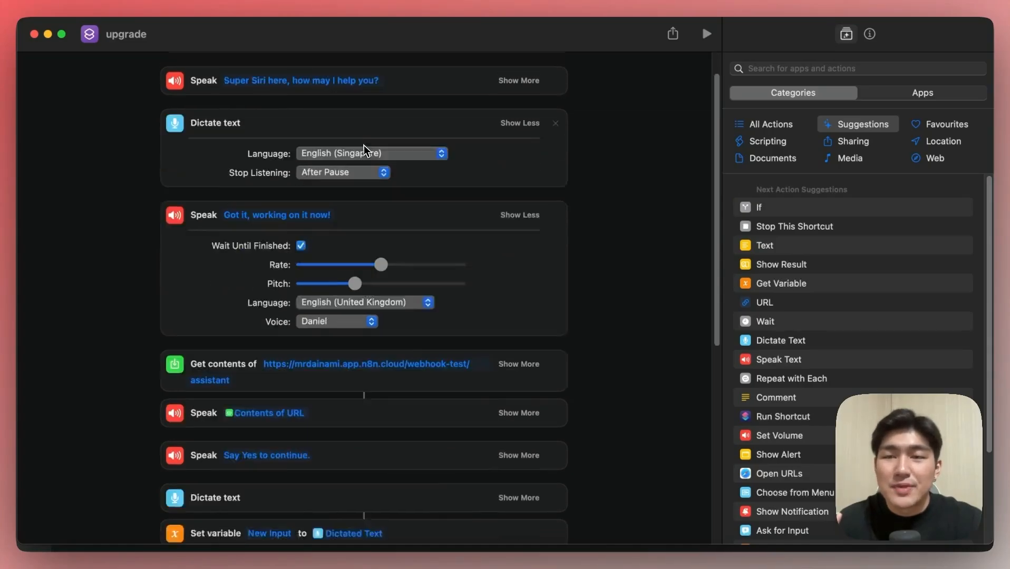
scroll(365, 150, down, 10)
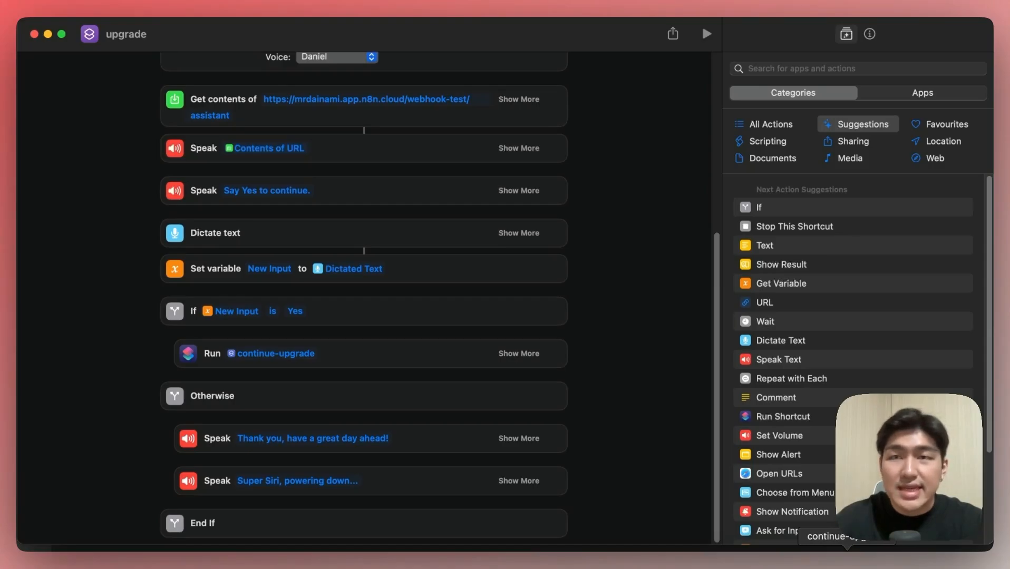
- Open the continue-upgrade shortcut and examine its dictation, webhook call, Second Input condition and self-running loop
click(847, 560)
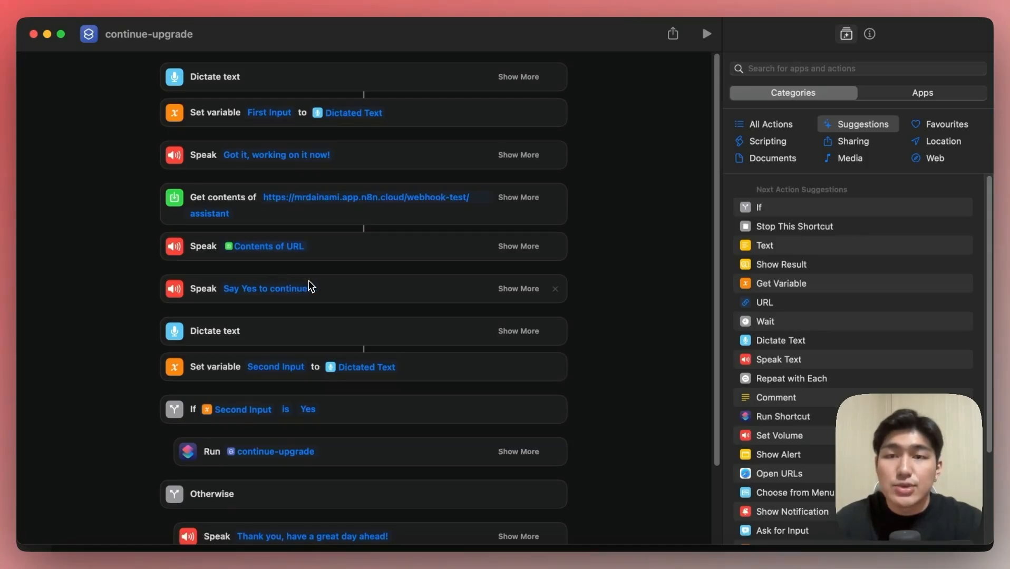
scroll(357, 349, down, 3)
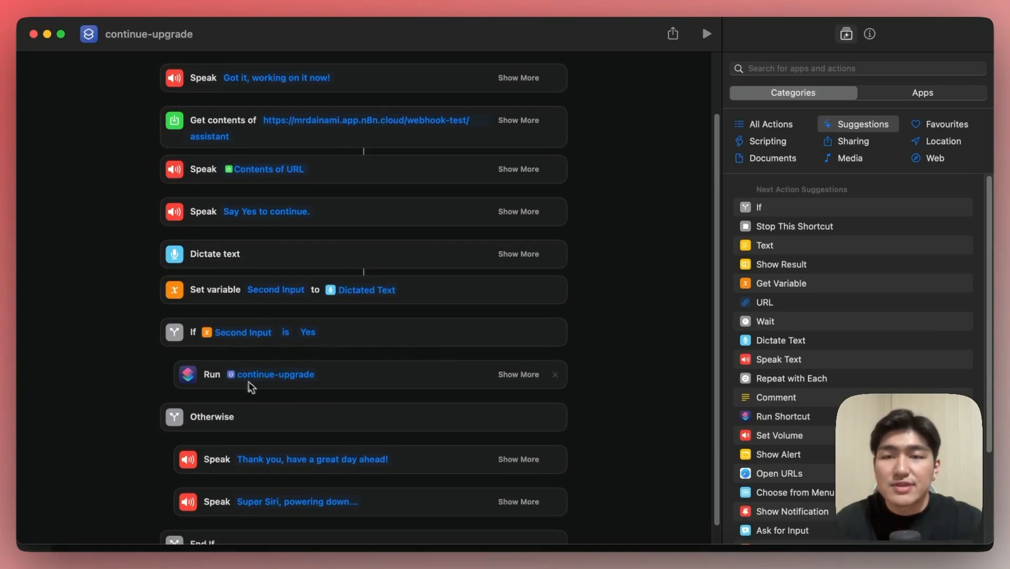
scroll(289, 319, up, 2)
scroll(290, 319, up, 1)
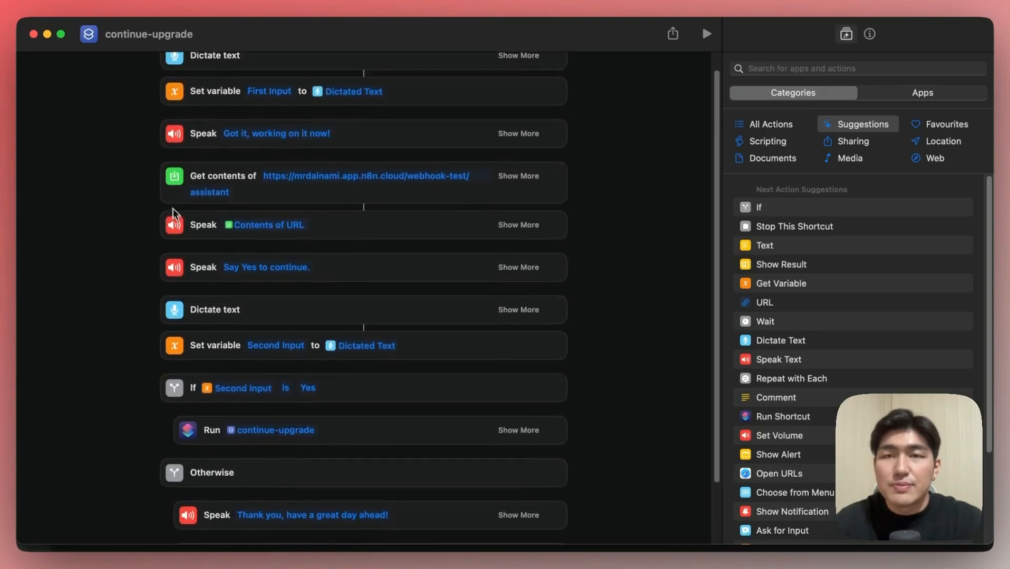
scroll(258, 377, down, 2)
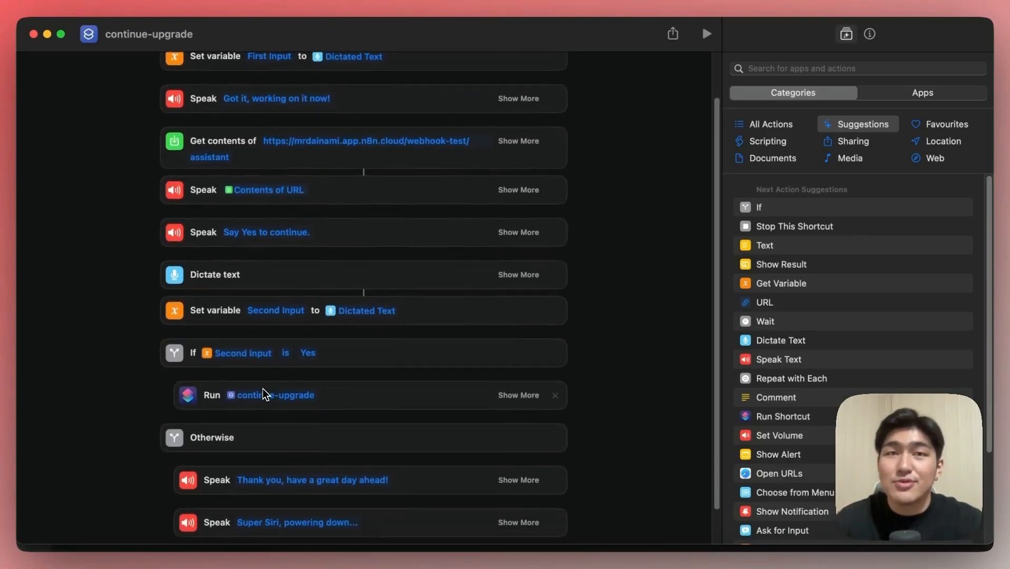
scroll(264, 394, down, 2)
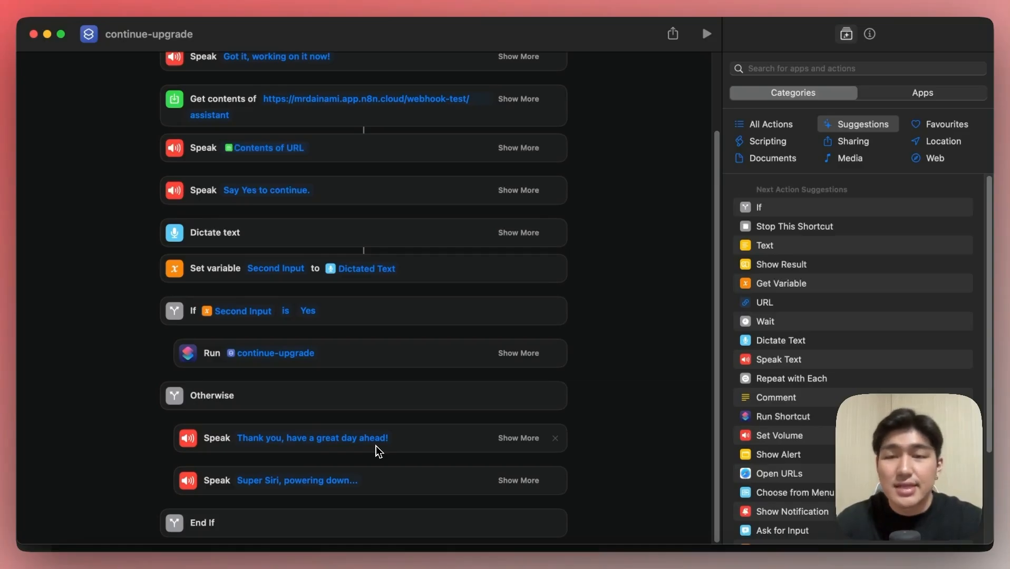
scroll(379, 452, up, 5)
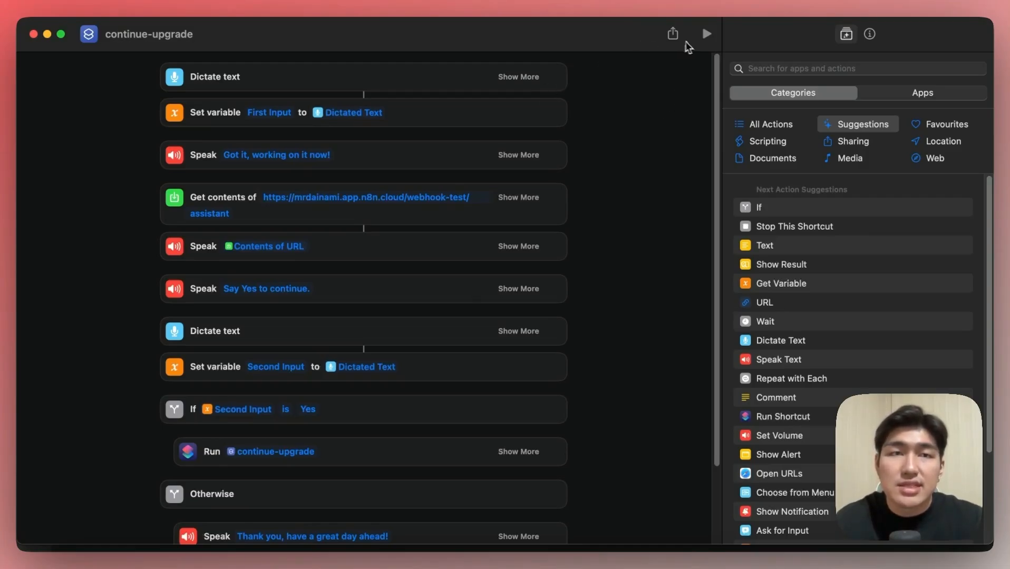
- Run the continue-upgrade shortcut and switch to Chrome to start a test run of the Super Siri Power Up! workflow
click(705, 40)
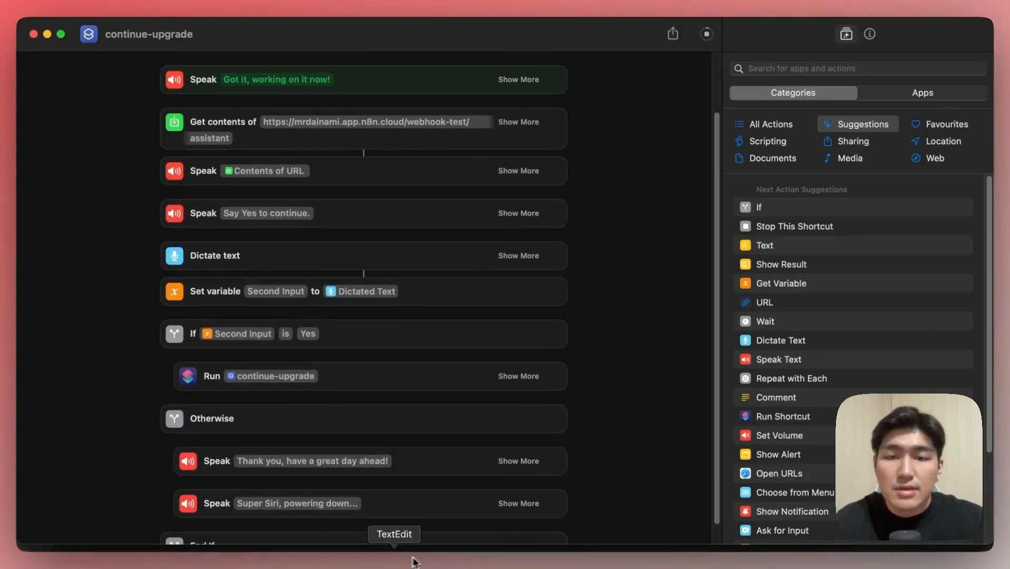
click(360, 560)
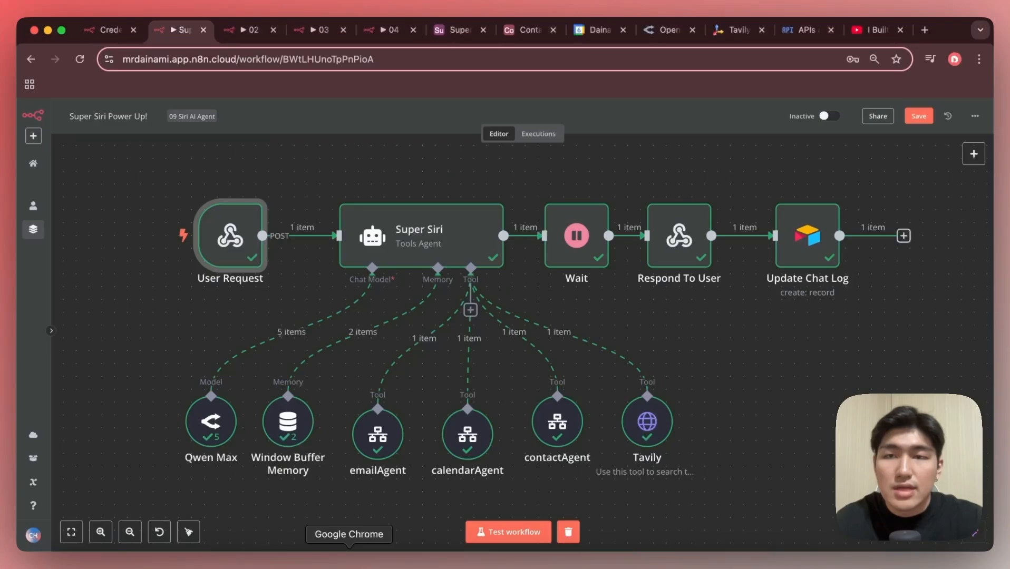
click(496, 533)
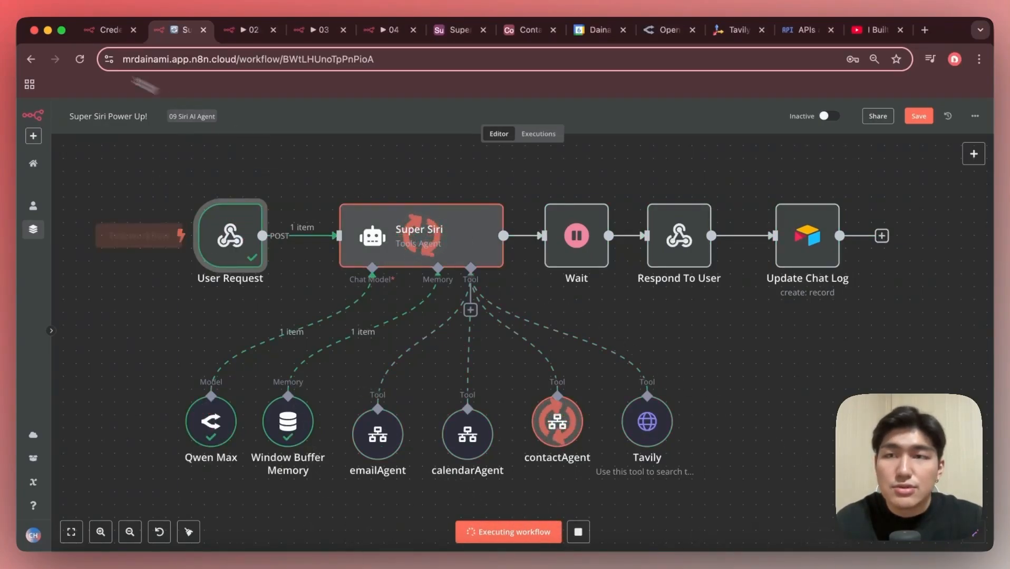
click(47, 30)
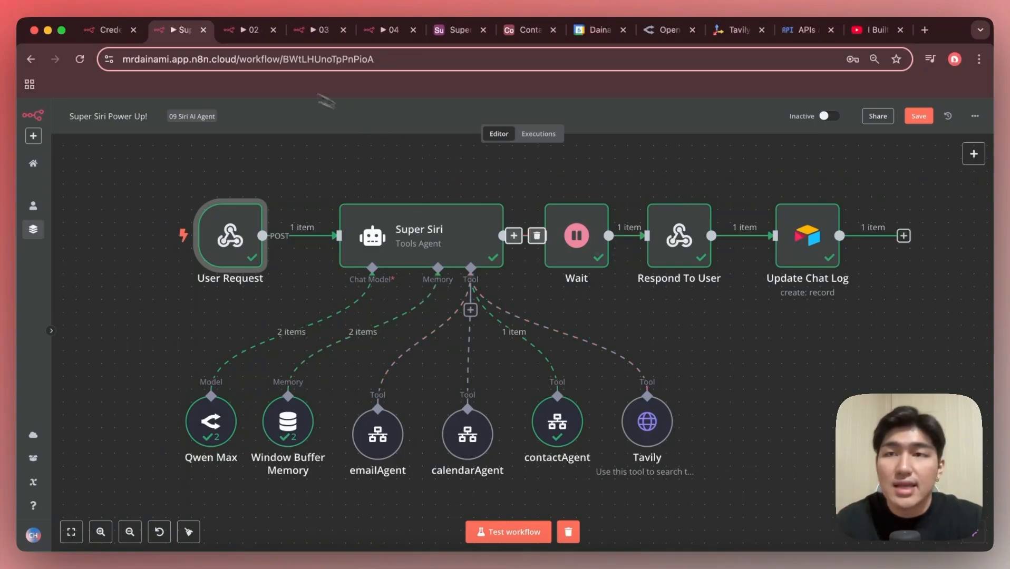
- Minimise the browser to return to the continue-upgrade shortcut, and review its Say Yes prompt, If condition and Otherwise branch
click(48, 30)
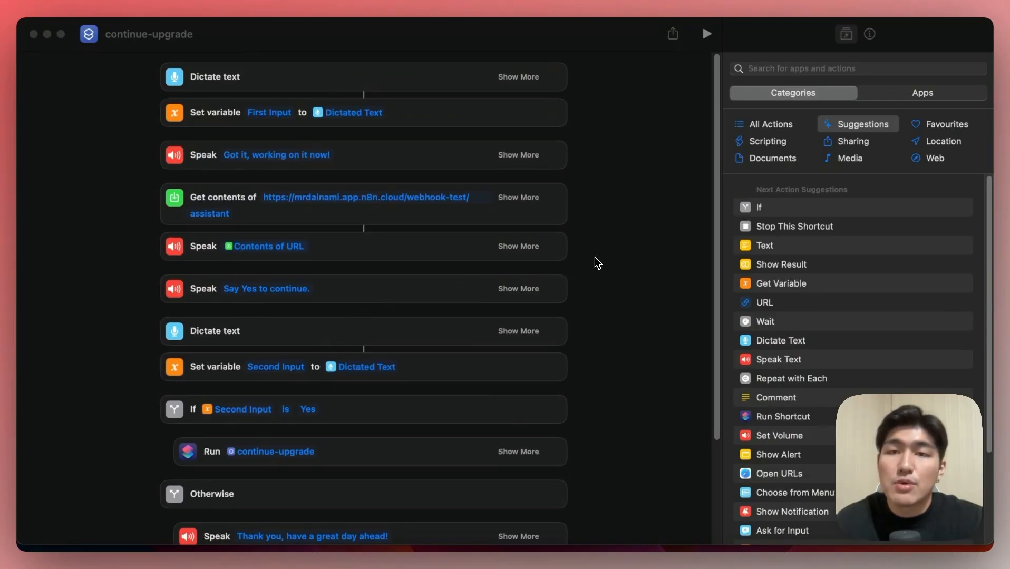
scroll(595, 264, down, 2)
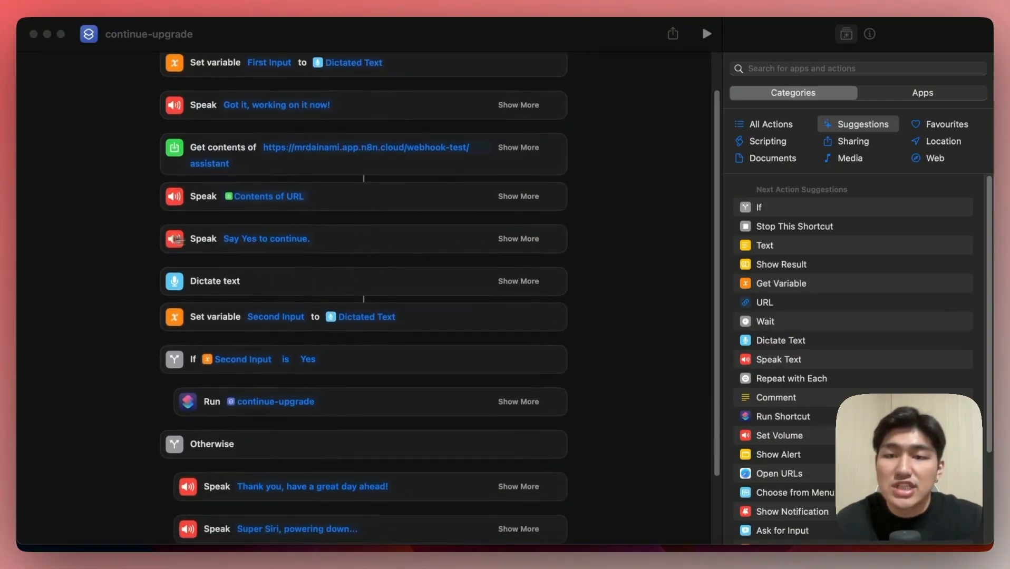
scroll(117, 449, down, 2)
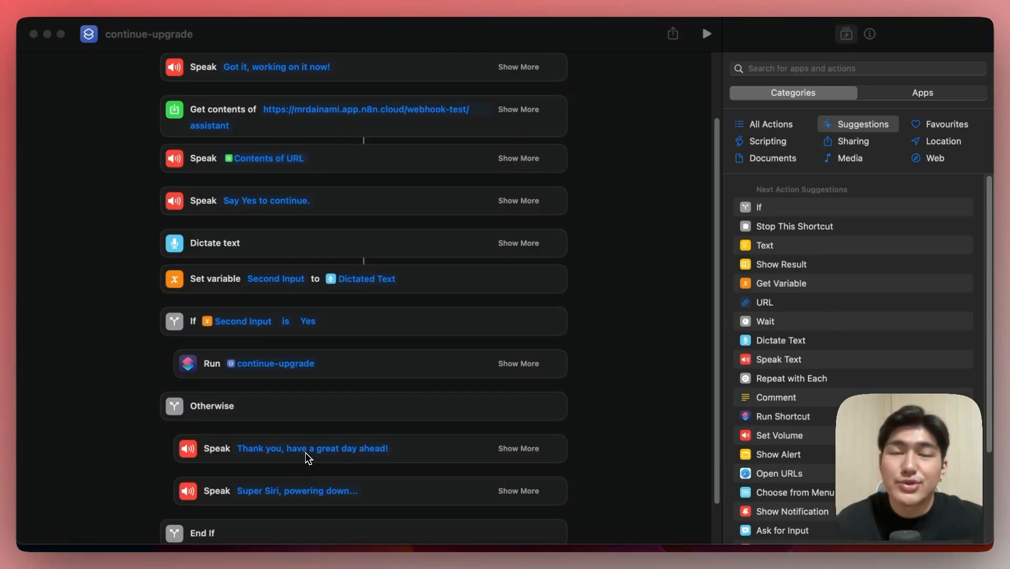
scroll(309, 459, up, 3)
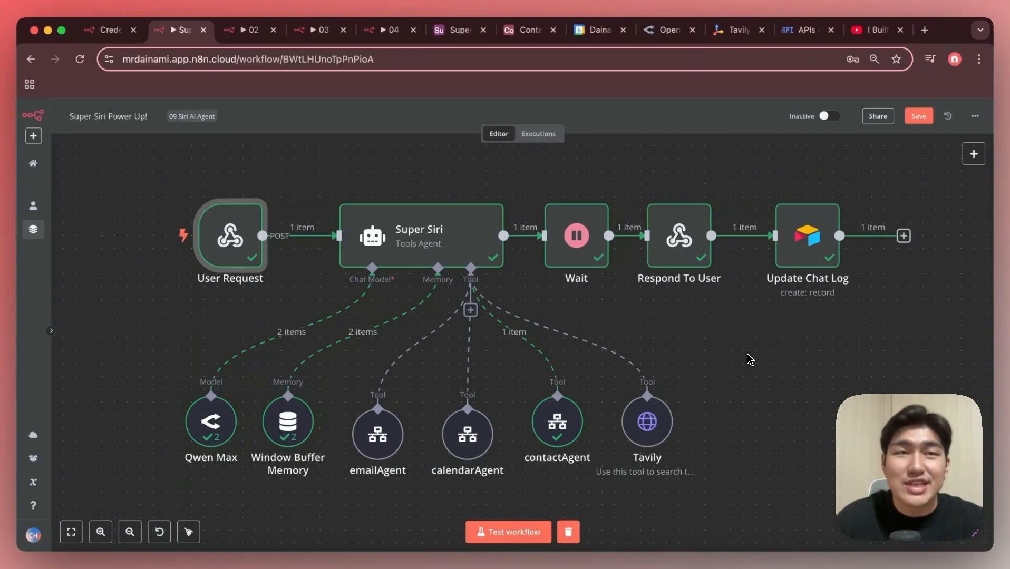
- Switch to the OpenRouter site in Chrome, look over its home page, and open the account's Credits page
key(super+1)
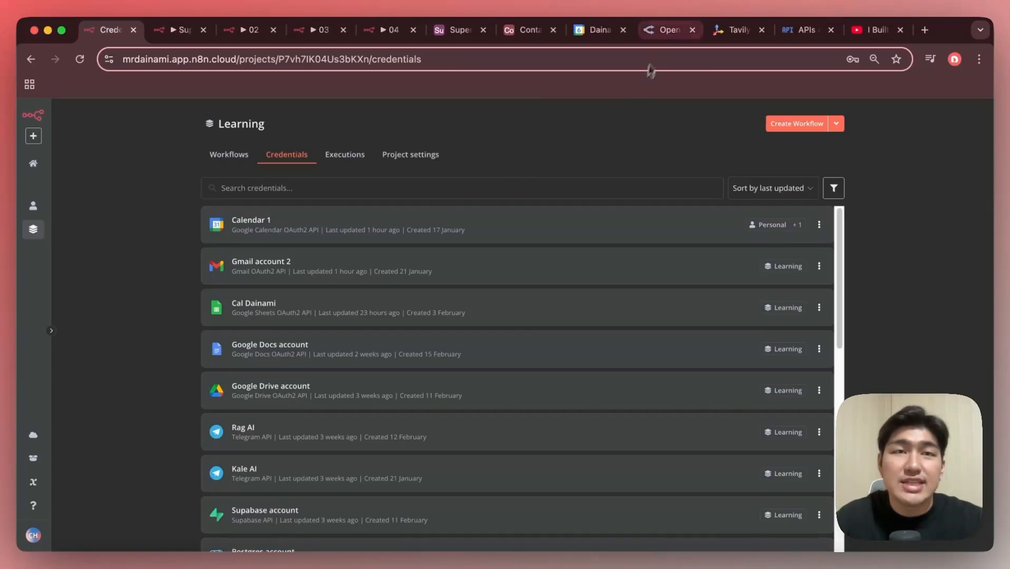
click(667, 31)
scroll(627, 237, down, 1)
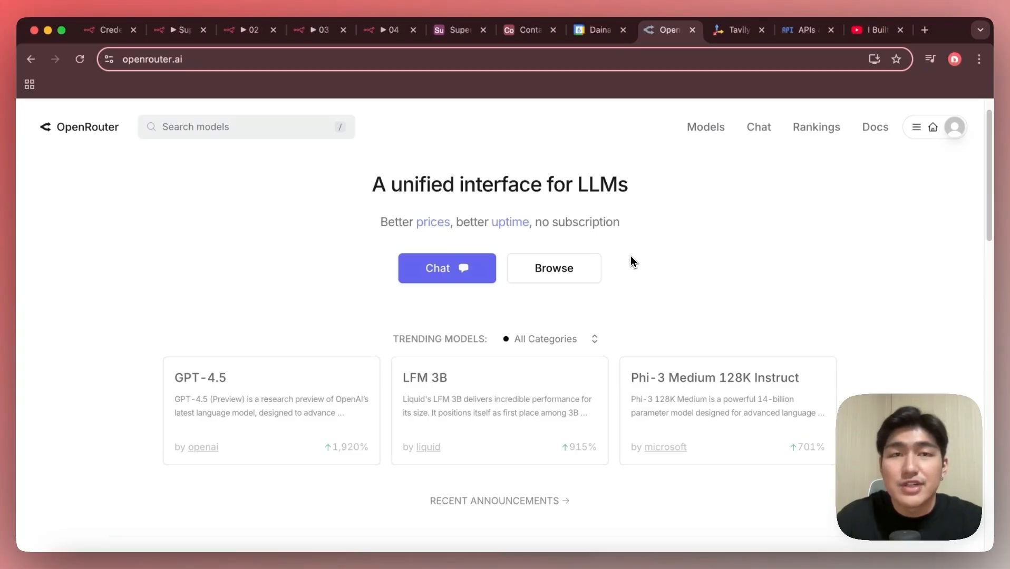
scroll(633, 259, down, 2)
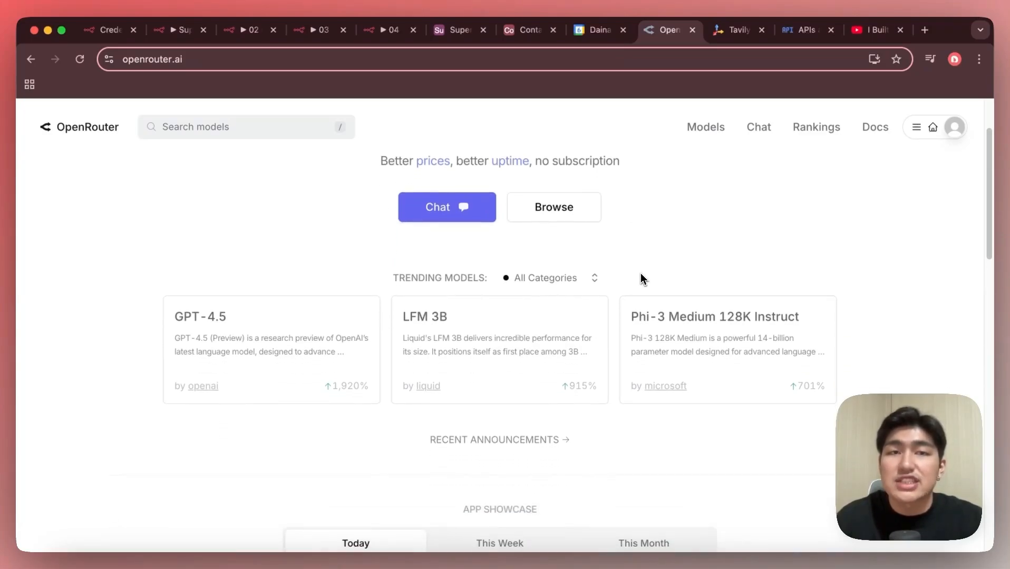
scroll(642, 279, up, 2)
click(955, 129)
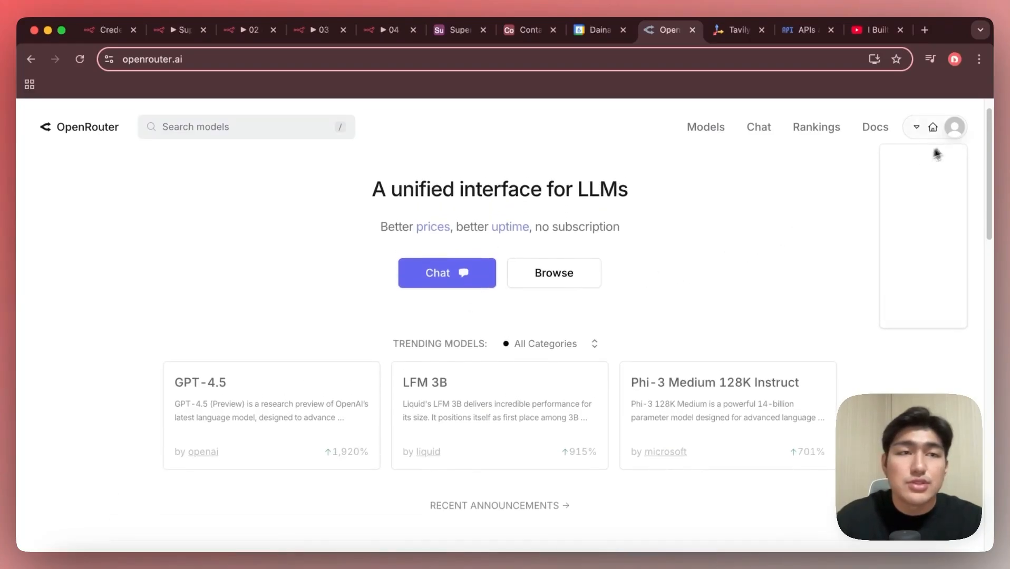
click(934, 158)
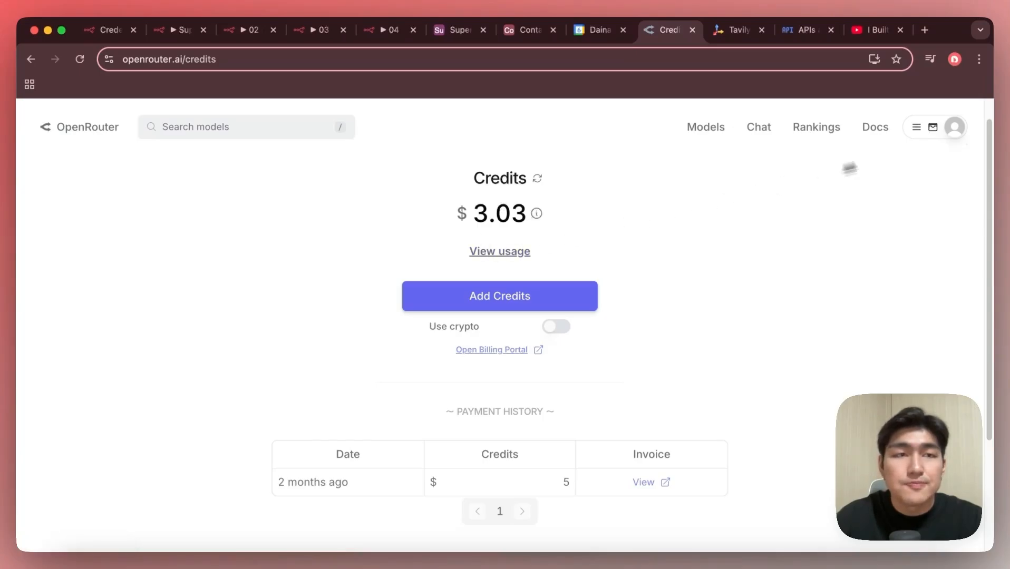
- Open the OpenRouter account settings and show the API Keys page
click(954, 130)
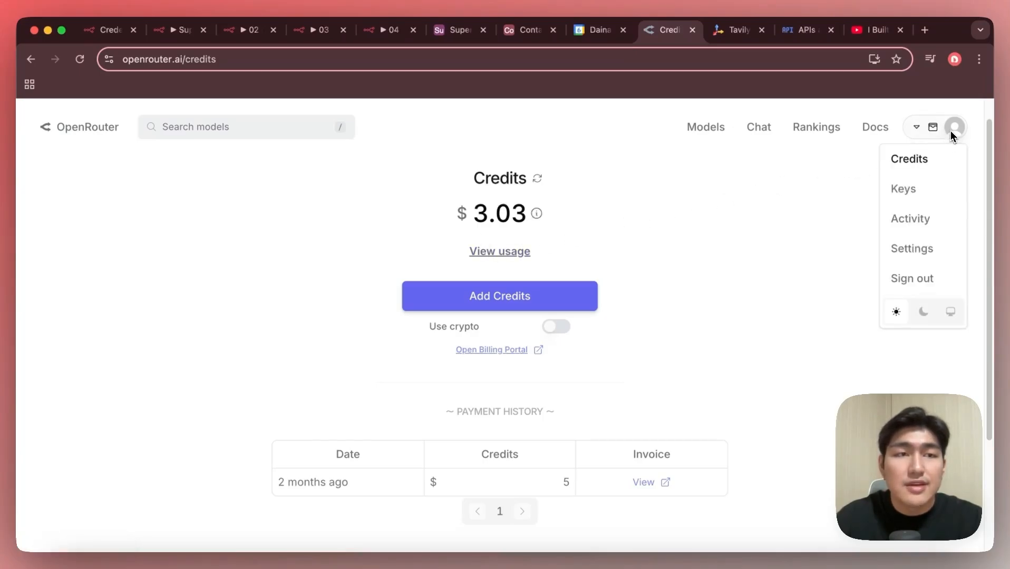
click(911, 249)
scroll(489, 293, down, 3)
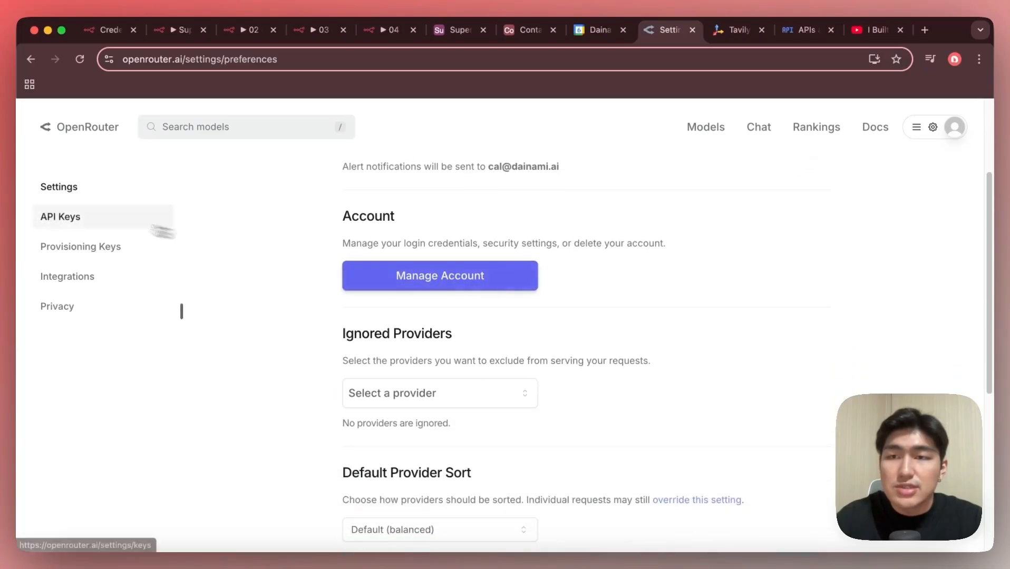
click(61, 218)
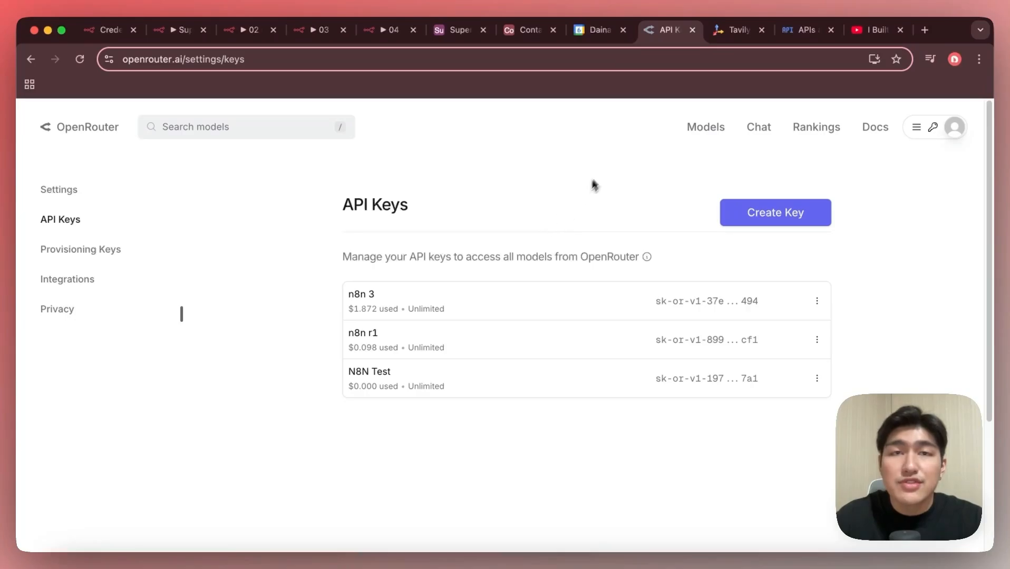
- Search the n8n Learning project's credentials for "open", check the API Key field of the OpenRouter account credential, and close it
click(112, 30)
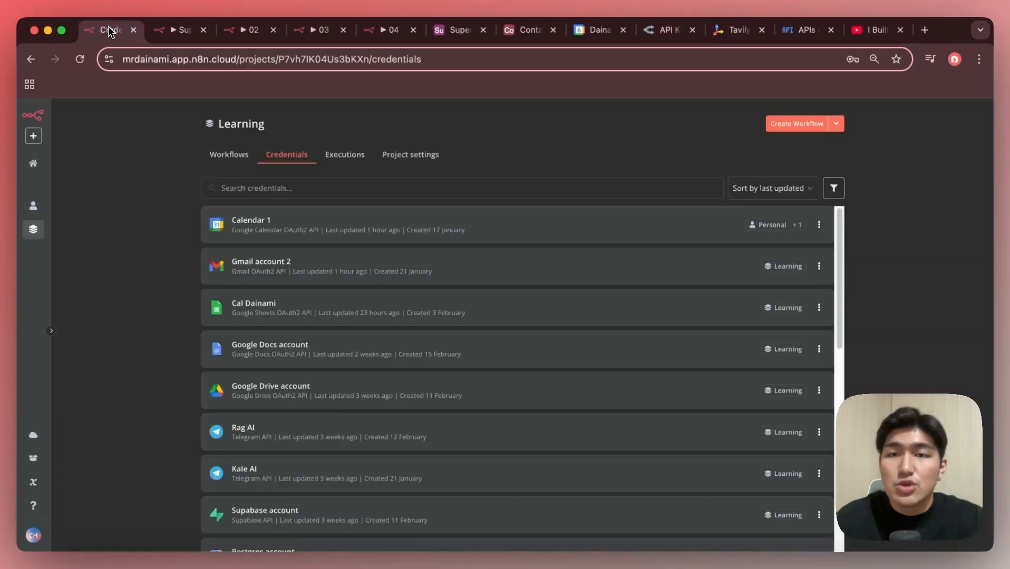
click(261, 190)
text(open)
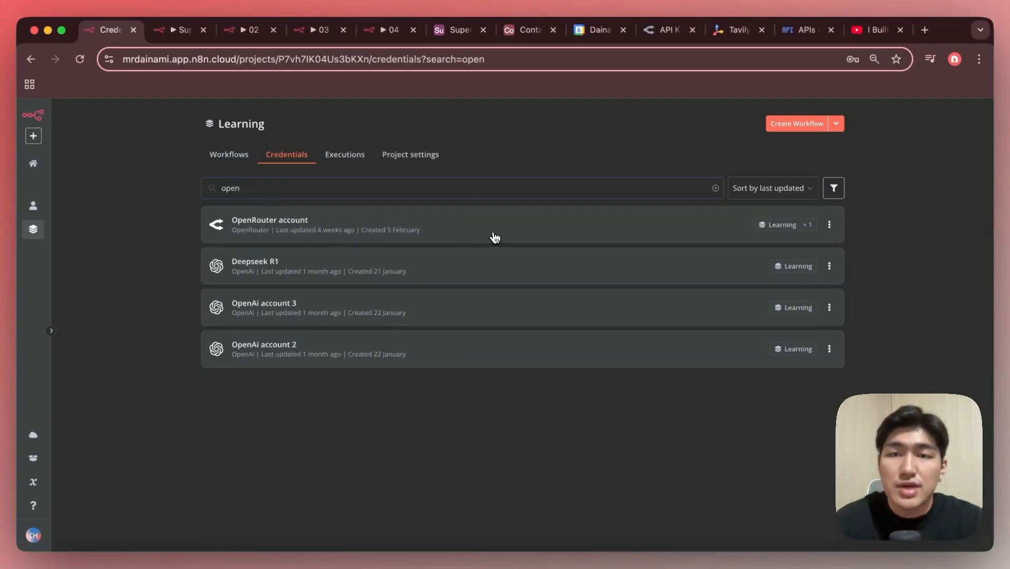
click(516, 227)
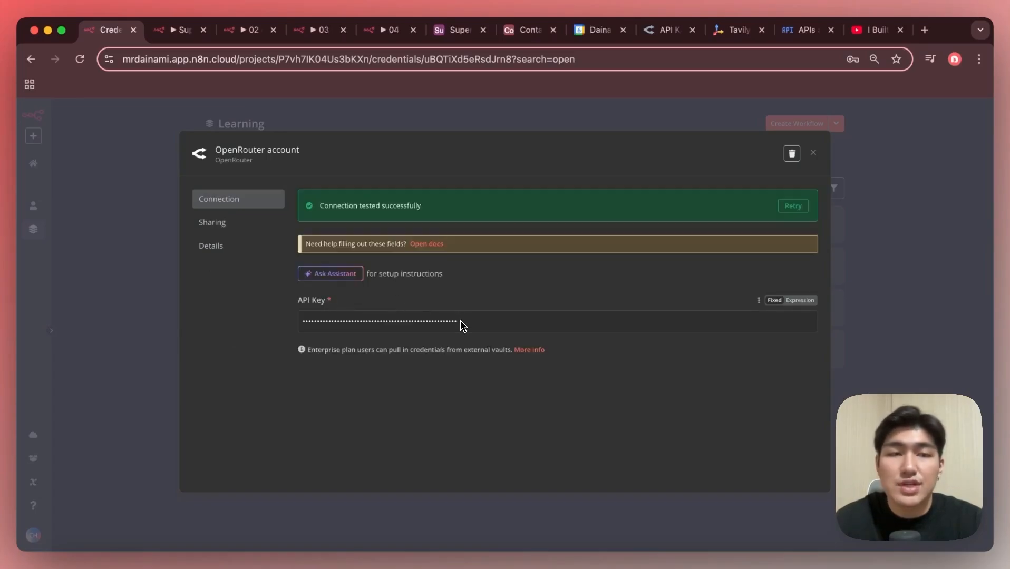
click(907, 198)
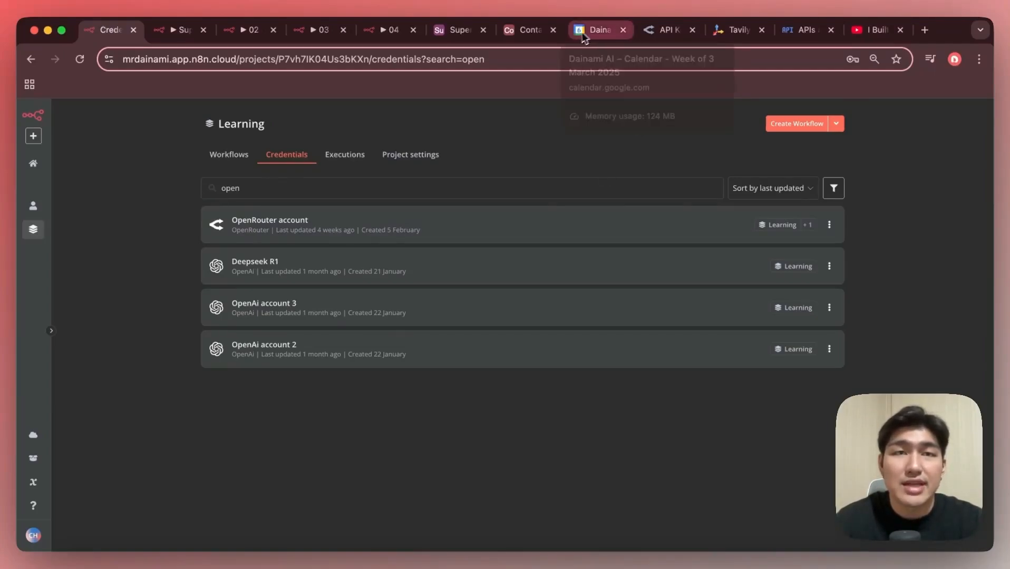
- Show the Google Cloud Credentials page for the n8n test 1 project and review the API Keys section on the Tavily overview
click(800, 31)
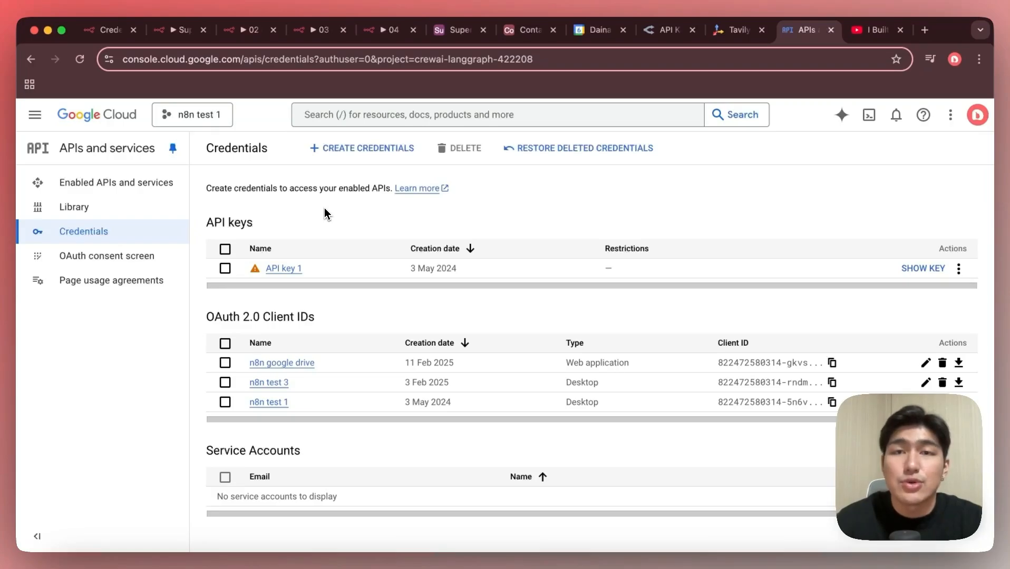
click(738, 36)
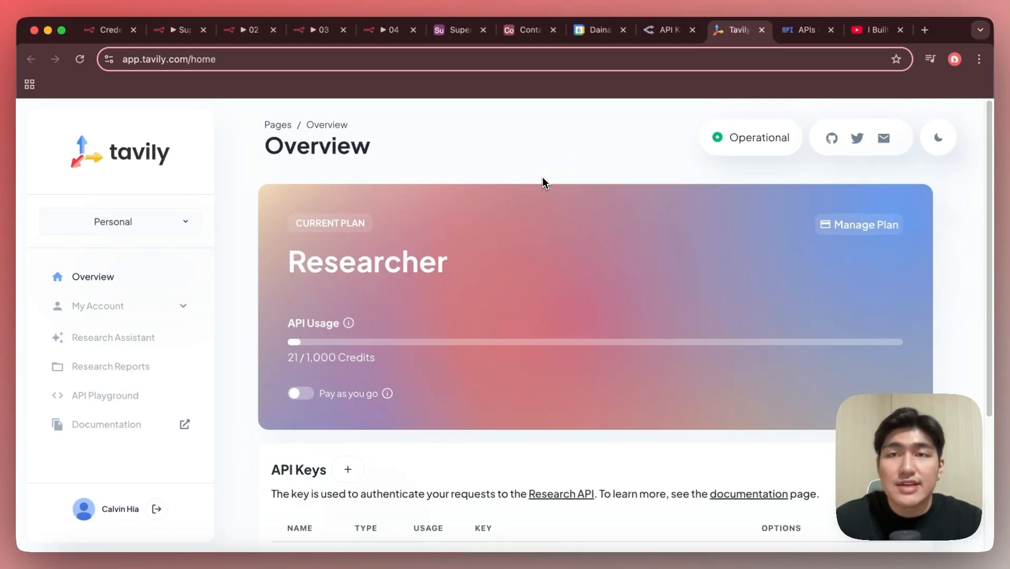
scroll(545, 195, down, 2)
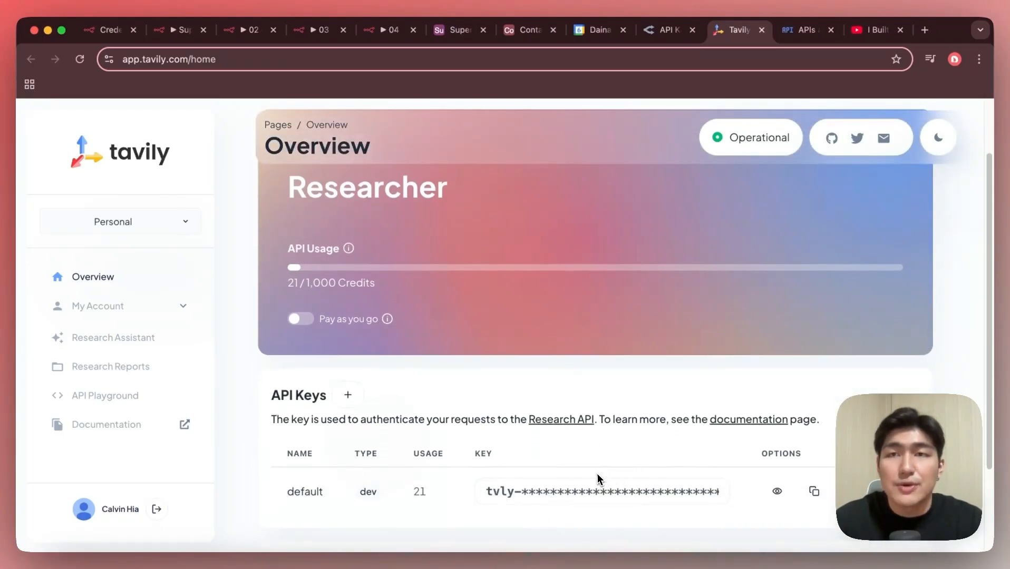
scroll(562, 282, up, 2)
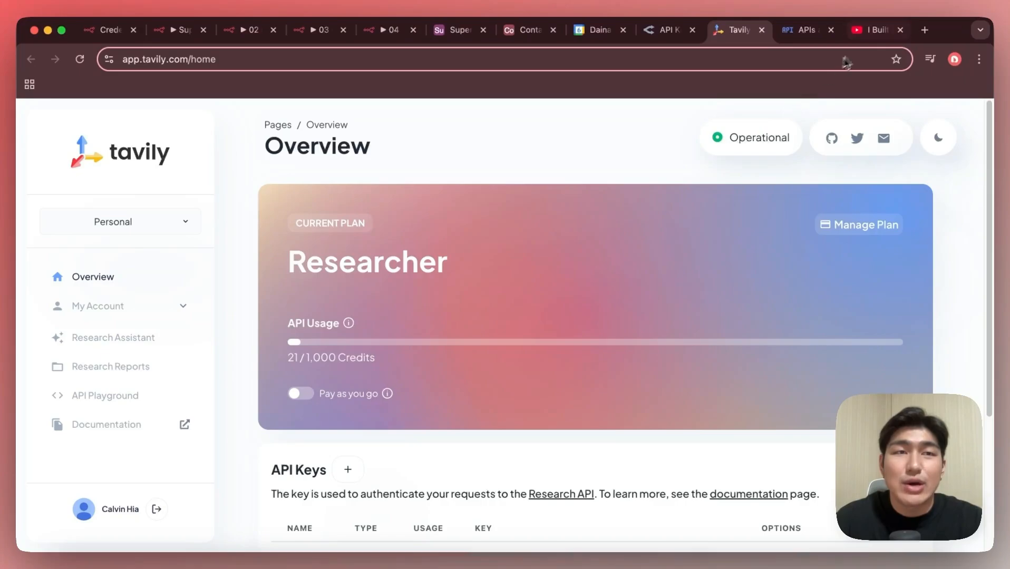
- Bring up the AI JARVIS YouTube video, and look over the Super Siri Log chat table in Airtable from its first record
click(873, 42)
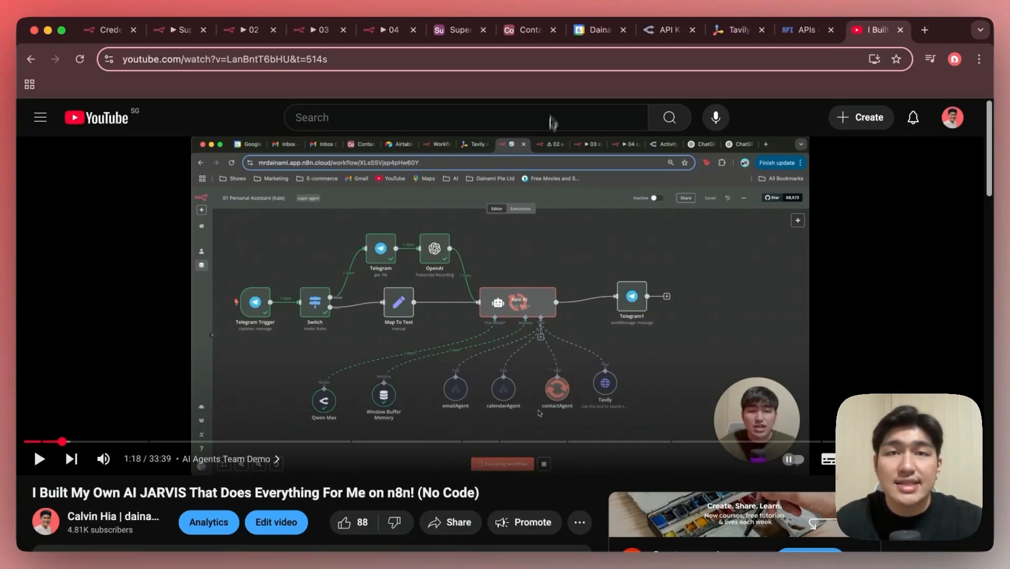
click(460, 32)
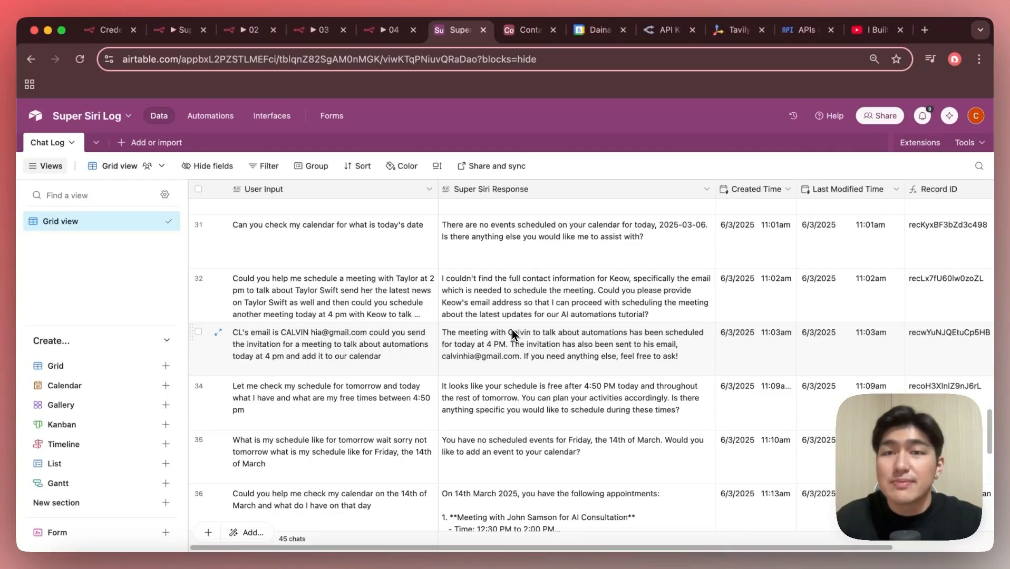
scroll(513, 273, up, 1)
scroll(512, 273, up, 10)
scroll(497, 240, up, 3)
scroll(420, 324, up, 15)
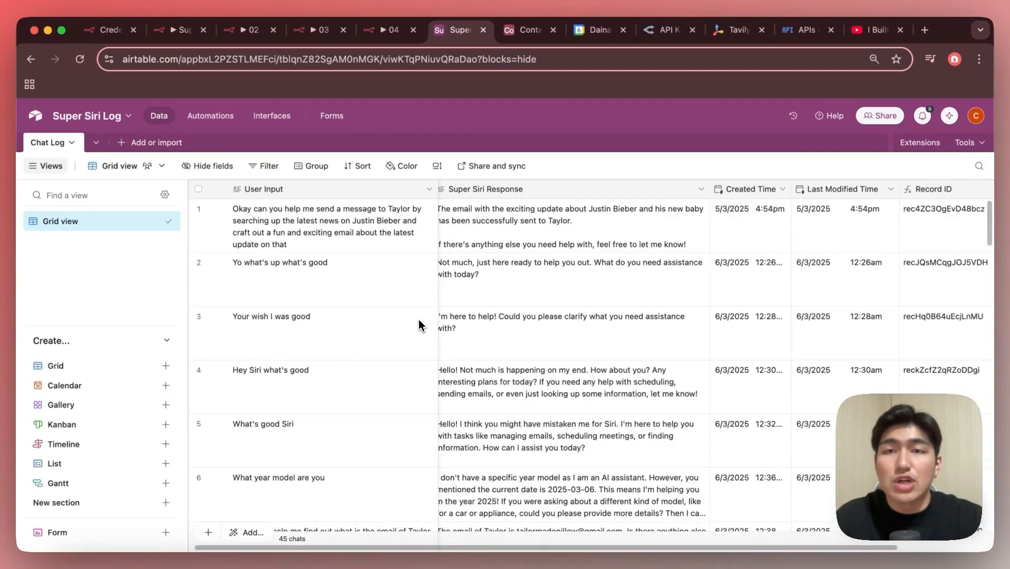
scroll(513, 316, left, 1)
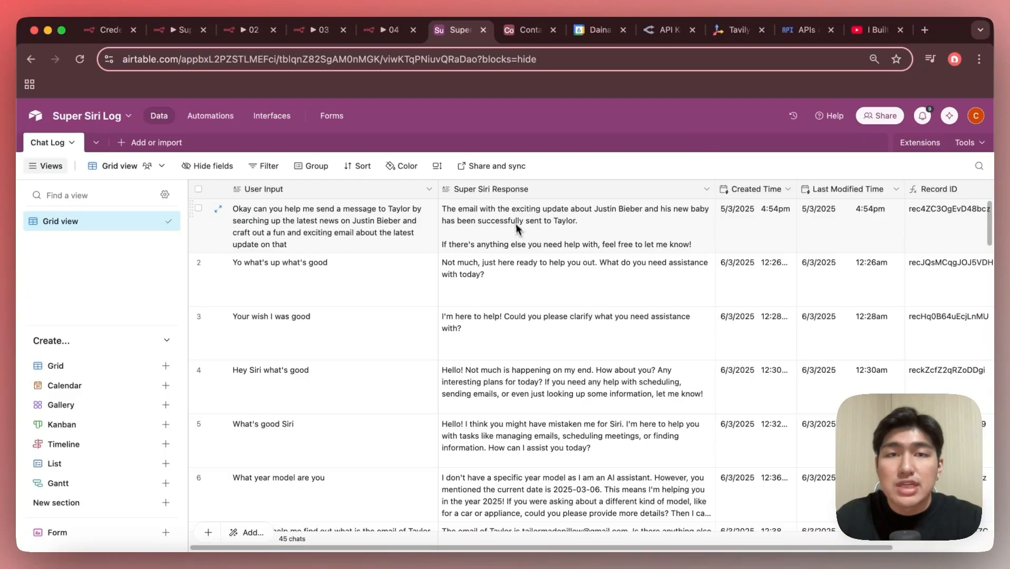
scroll(604, 261, right, 2)
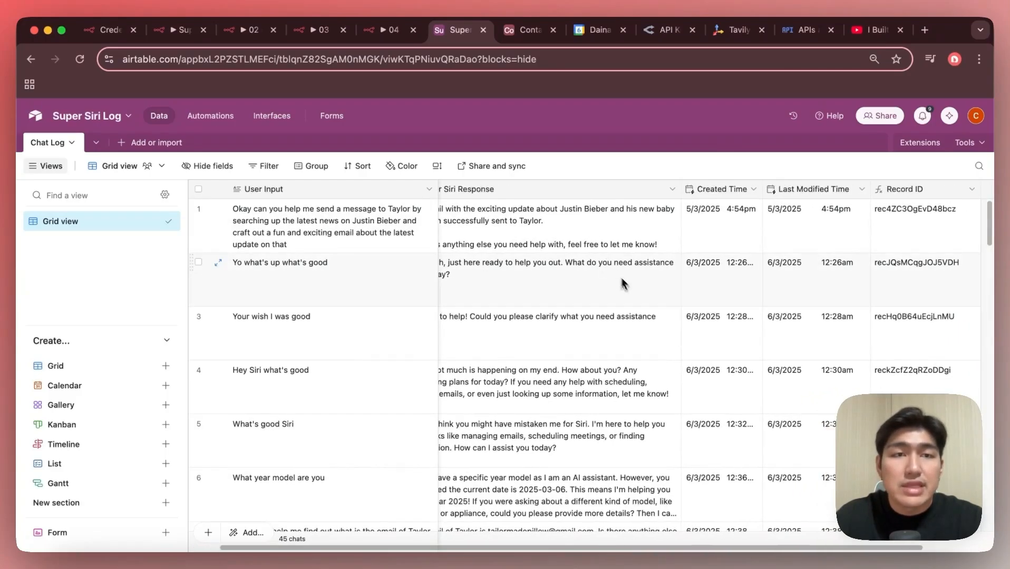
- Inspect the Created Time and Last Modified Time field settings, and re-save the Record ID formula field
double_click(728, 190)
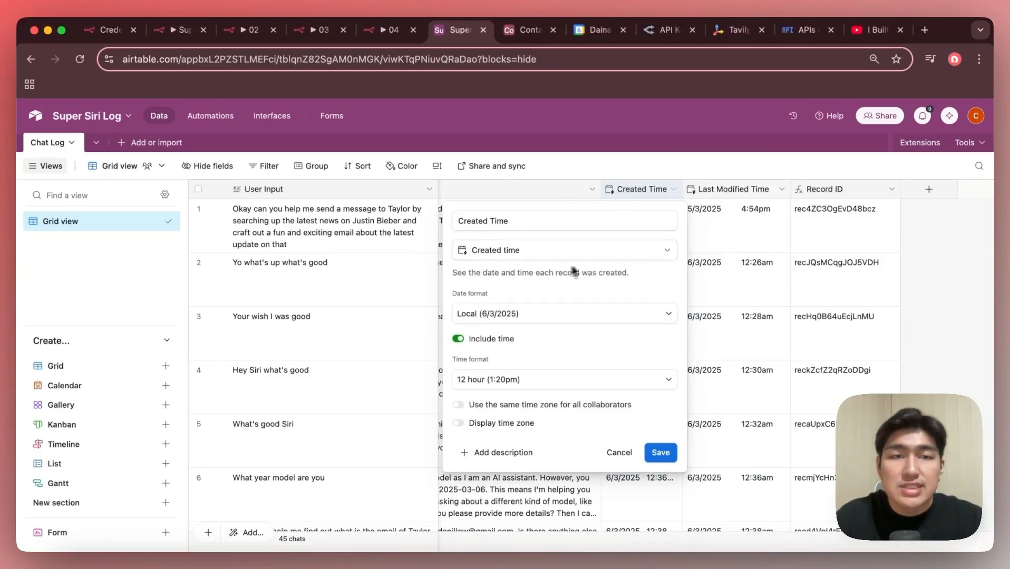
key(Escape)
double_click(738, 190)
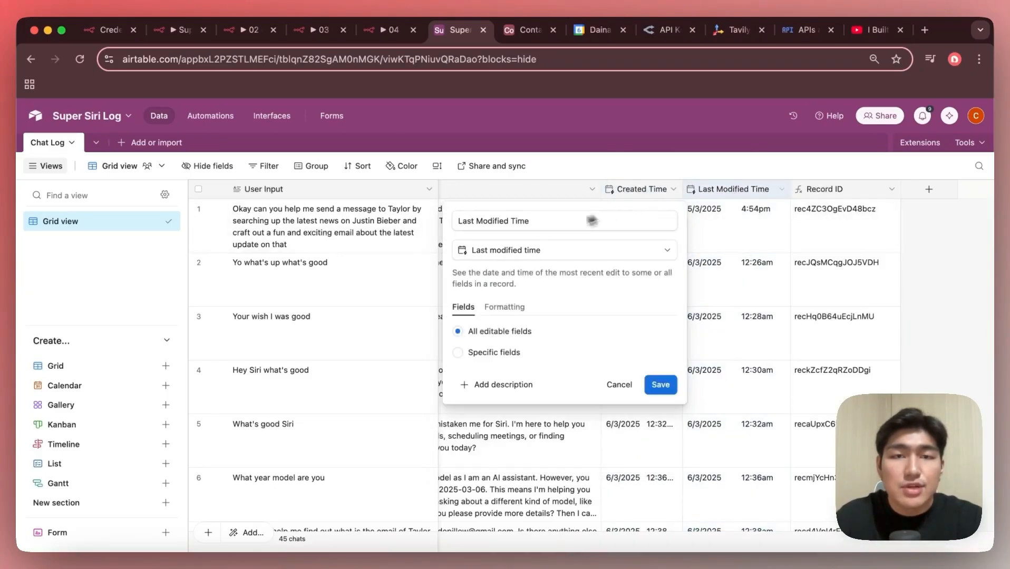
click(745, 257)
double_click(823, 189)
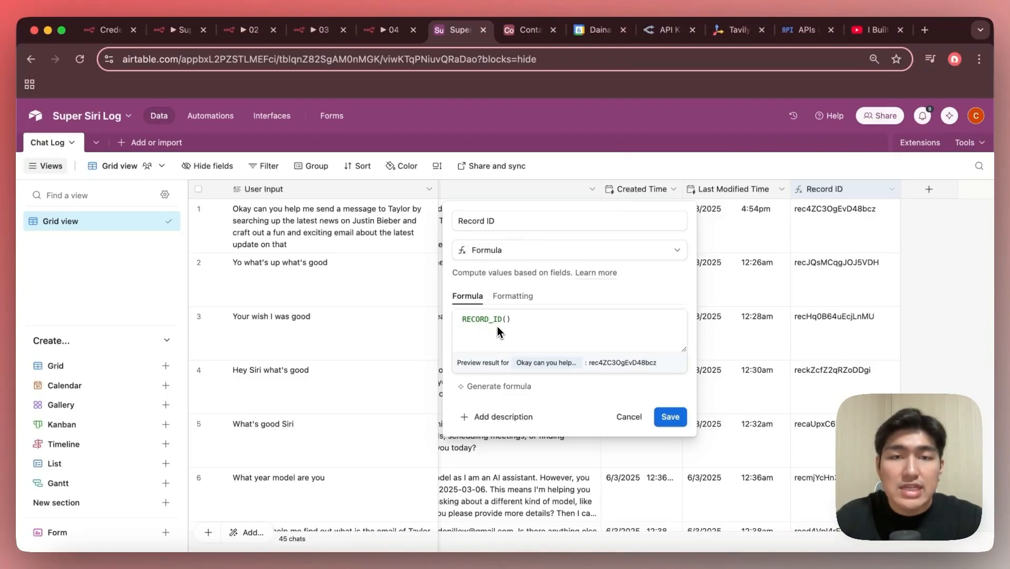
click(670, 417)
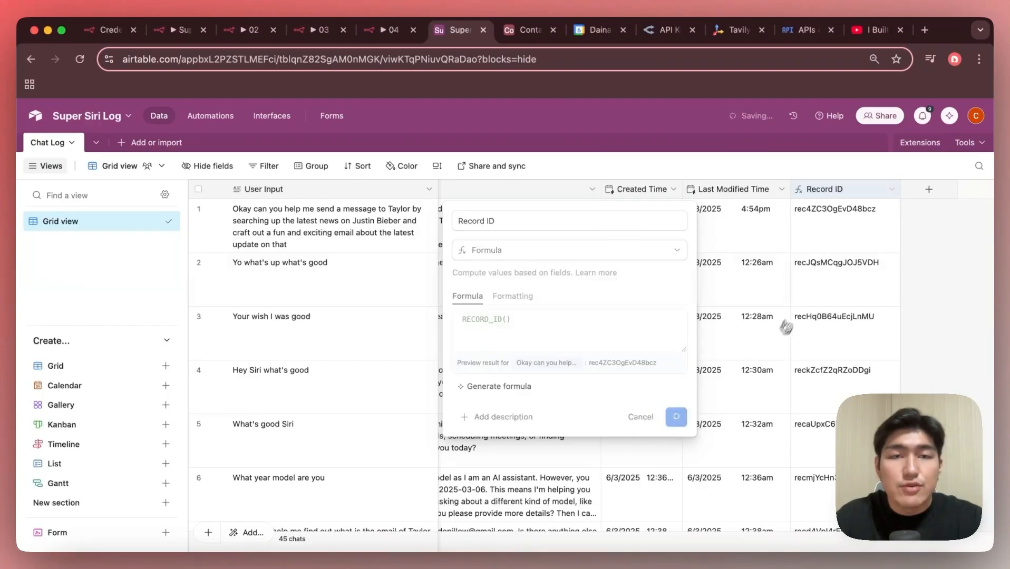
- Browse the logged user inputs and Super Siri responses in the Chat Log table
scroll(744, 261, left, 2)
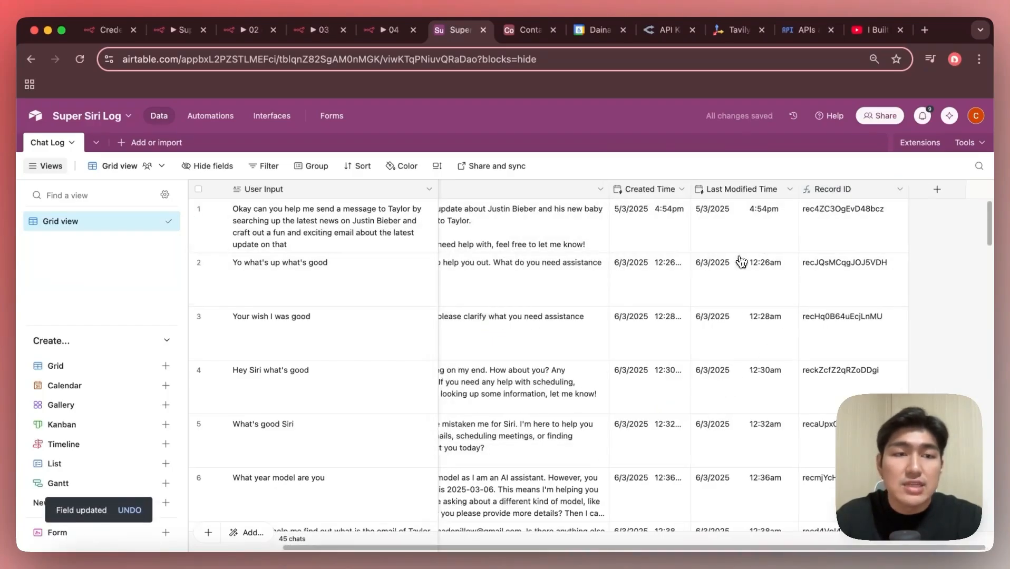
scroll(741, 262, left, 1)
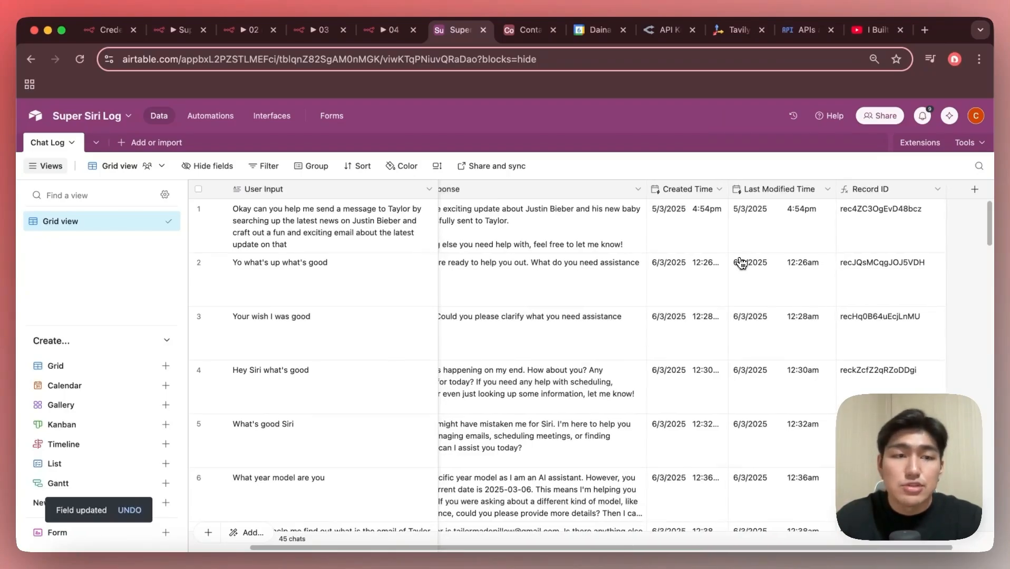
scroll(741, 262, left, 3)
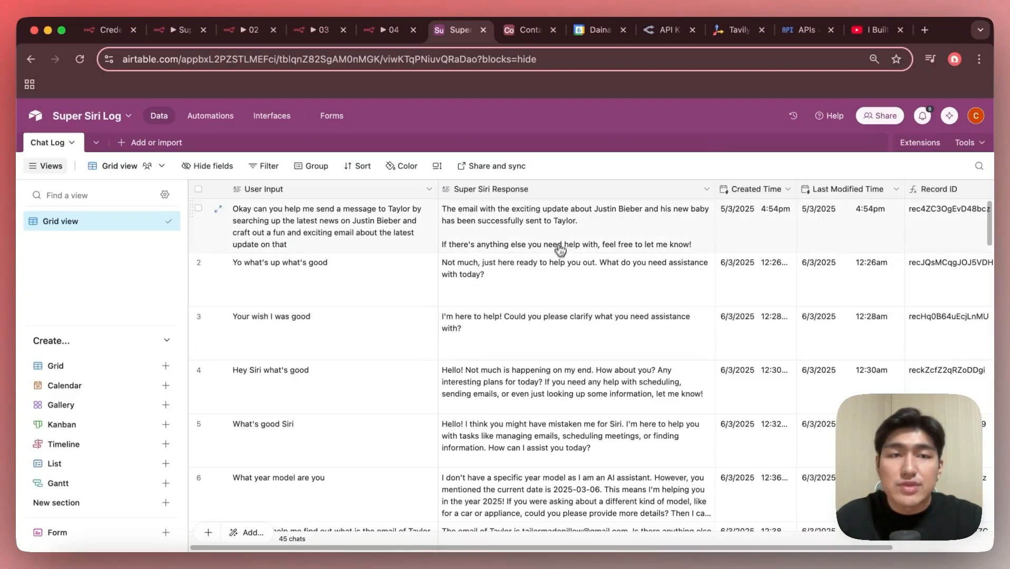
scroll(749, 266, down, 1)
scroll(761, 268, down, 10)
scroll(760, 267, down, 5)
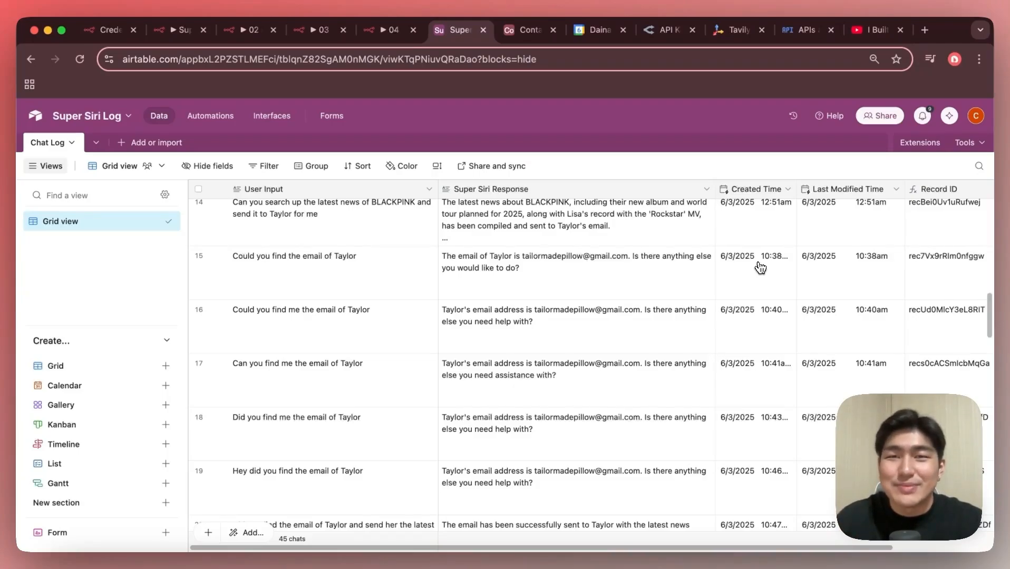
- Open the Contact Information base and review its columns from Name through to the record id field
key(ctrl+Tab)
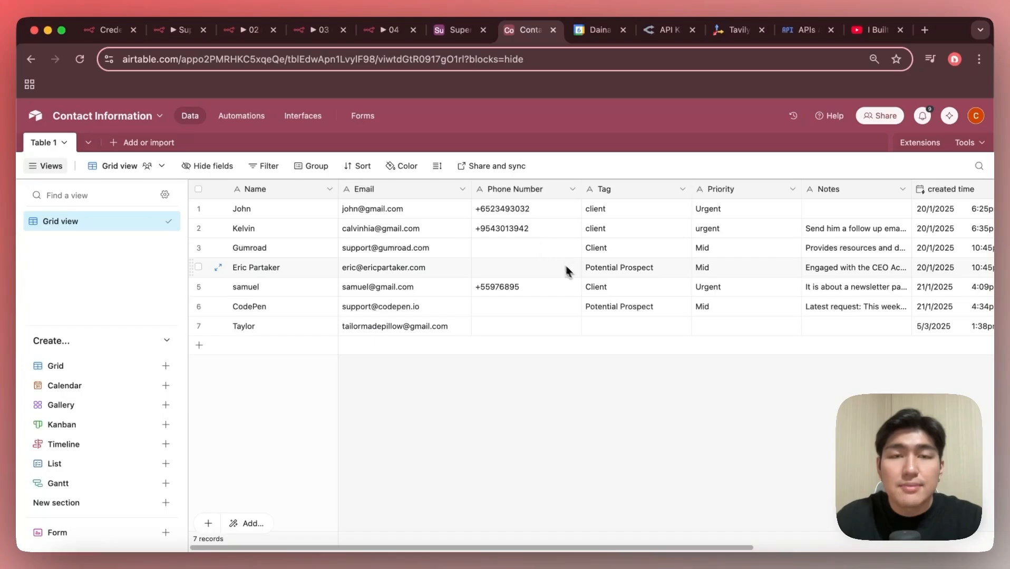
scroll(632, 280, right, 2)
scroll(680, 209, right, 3)
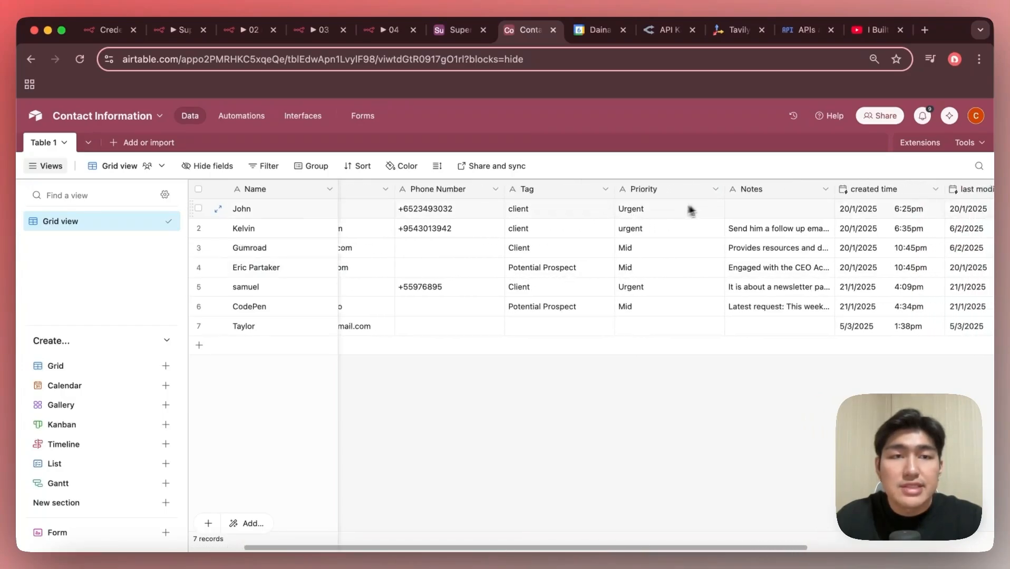
scroll(781, 205, right, 4)
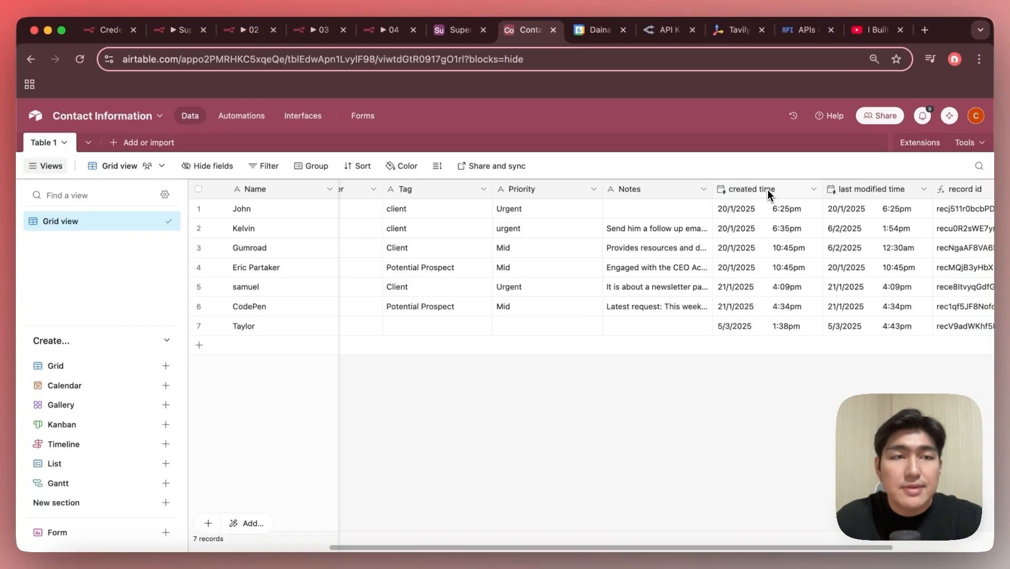
scroll(806, 264, left, 9)
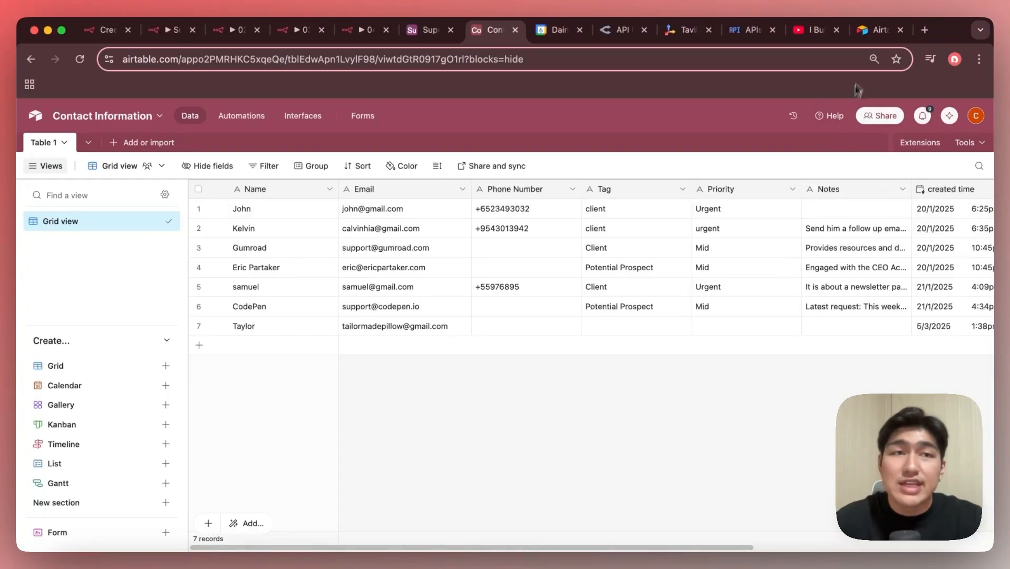
- Open the n8n connection personal access token in Airtable and review its scopes and the bases it can access
click(876, 37)
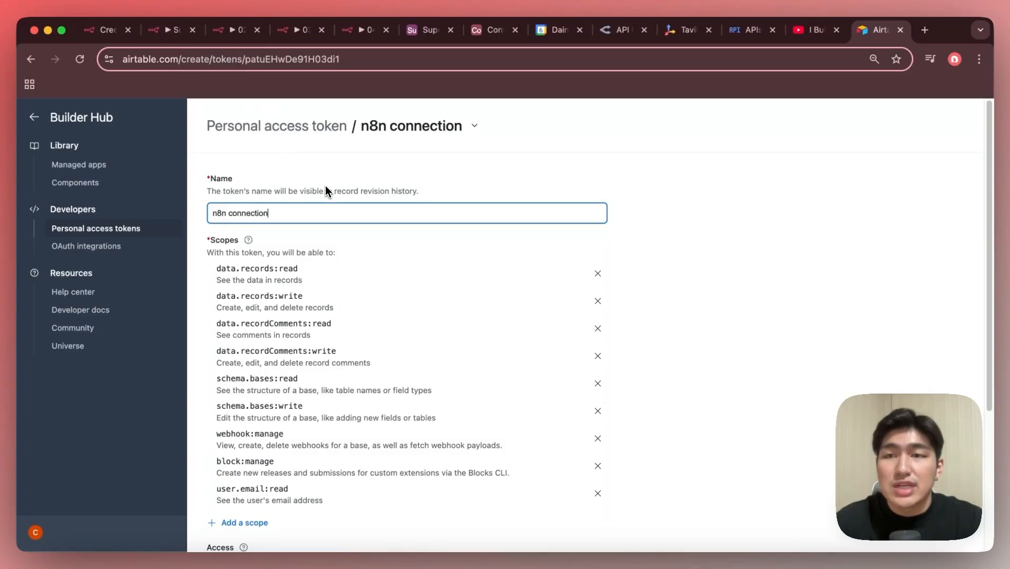
scroll(326, 185, down, 5)
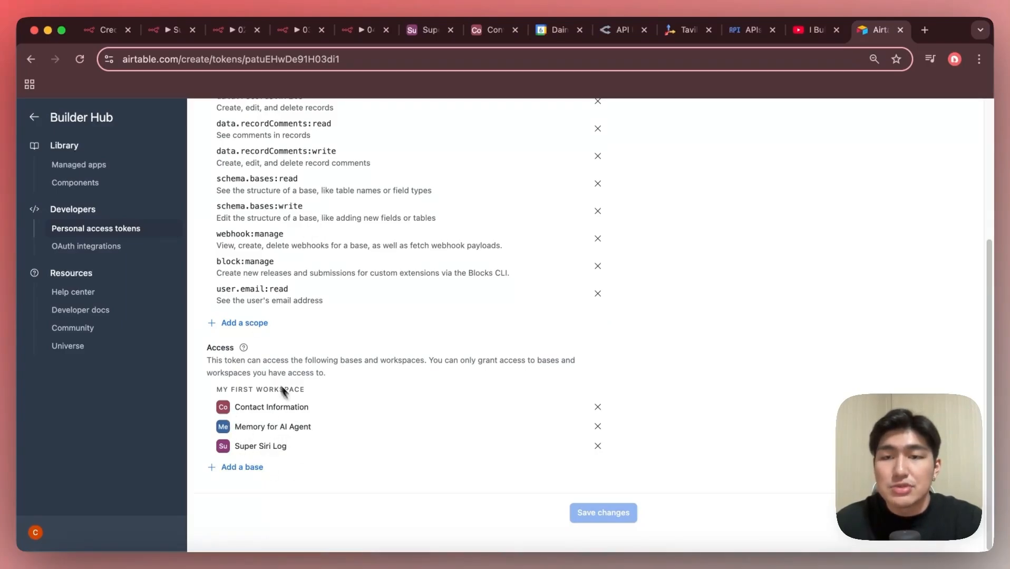
scroll(259, 389, up, 5)
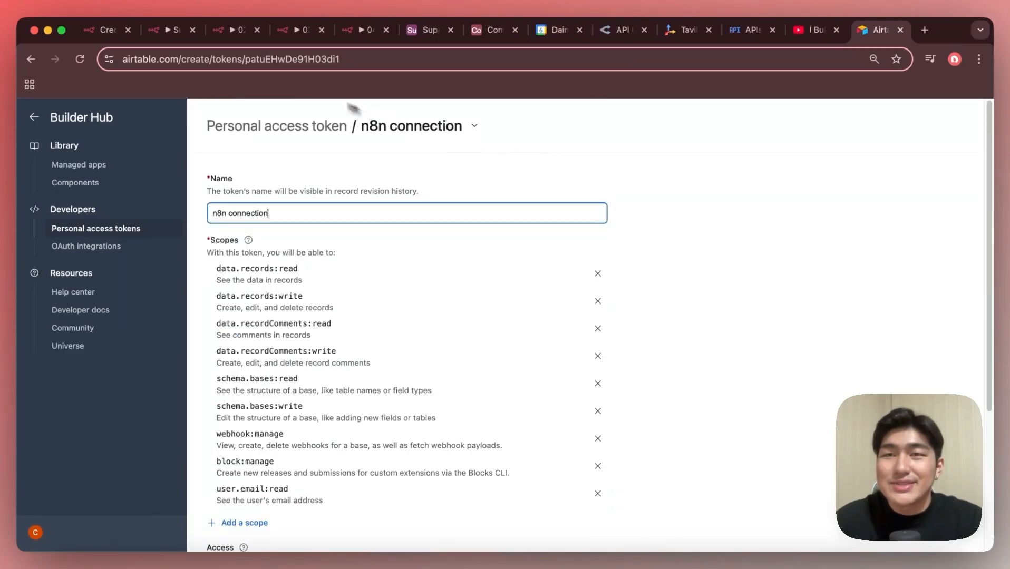
- Return to the Super Siri Power Up! workflow and examine how the Super Siri node's prompt takes the webhook's body input
click(168, 35)
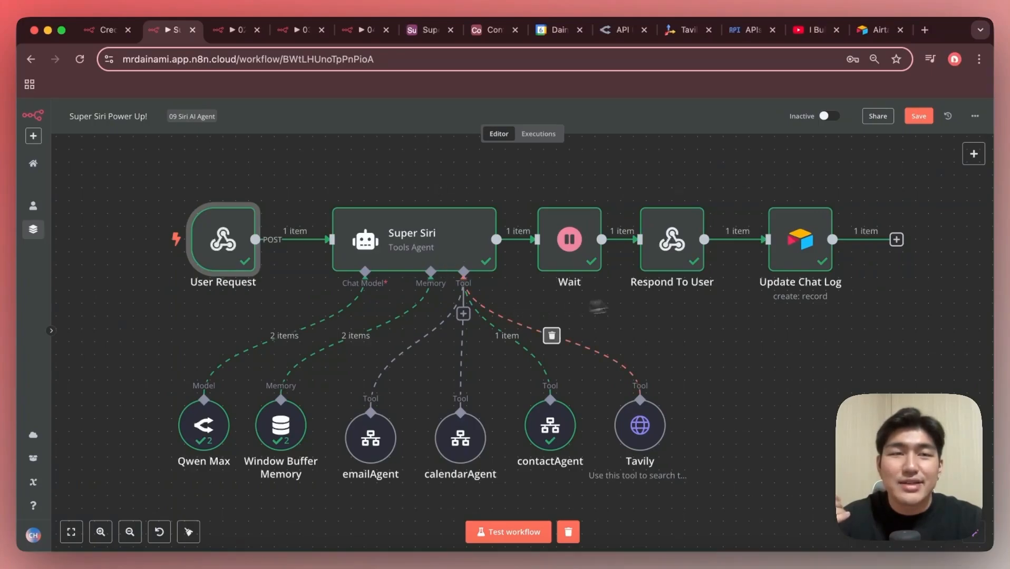
mouse_move(802, 240)
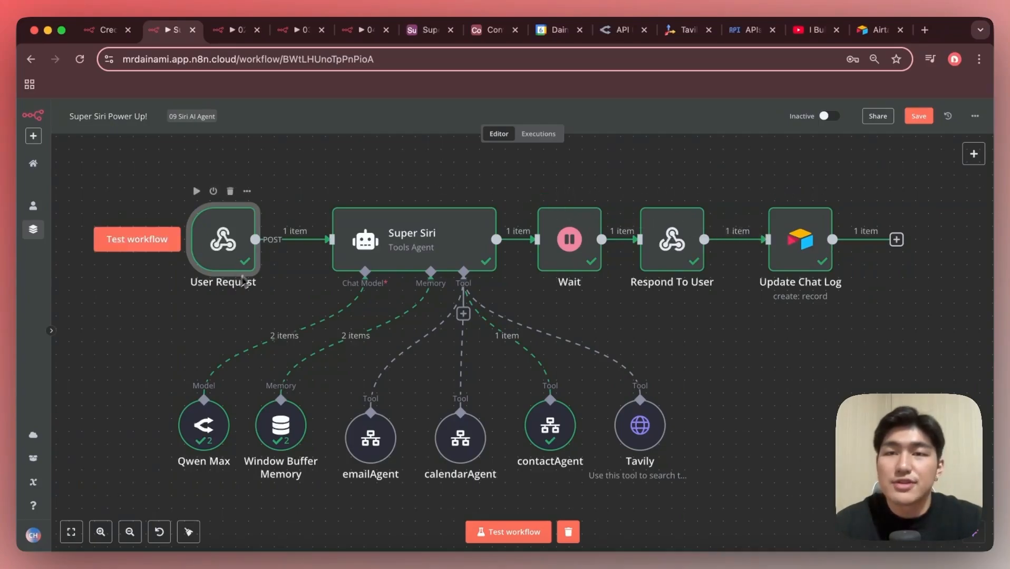
mouse_move(258, 211)
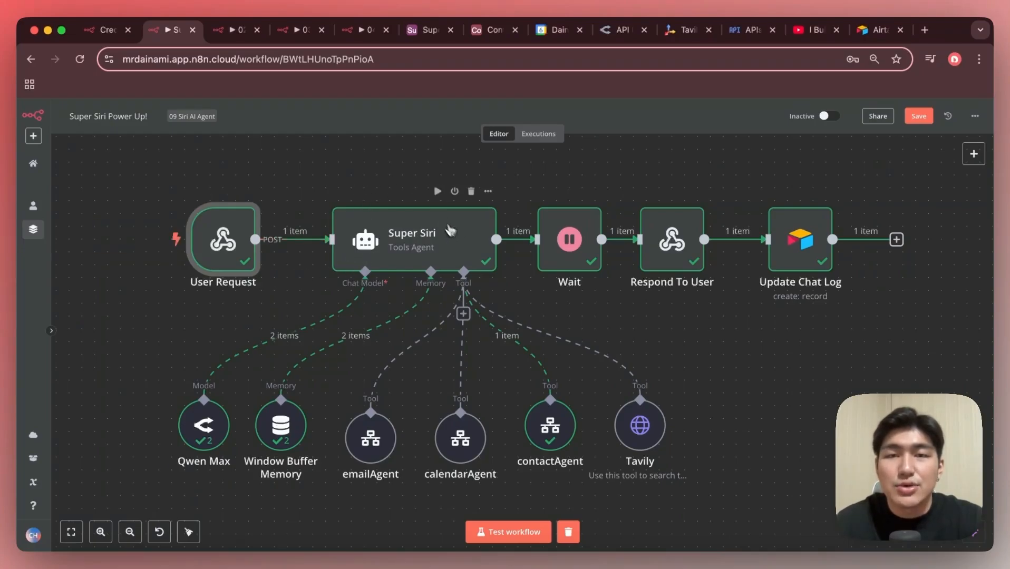
double_click(437, 245)
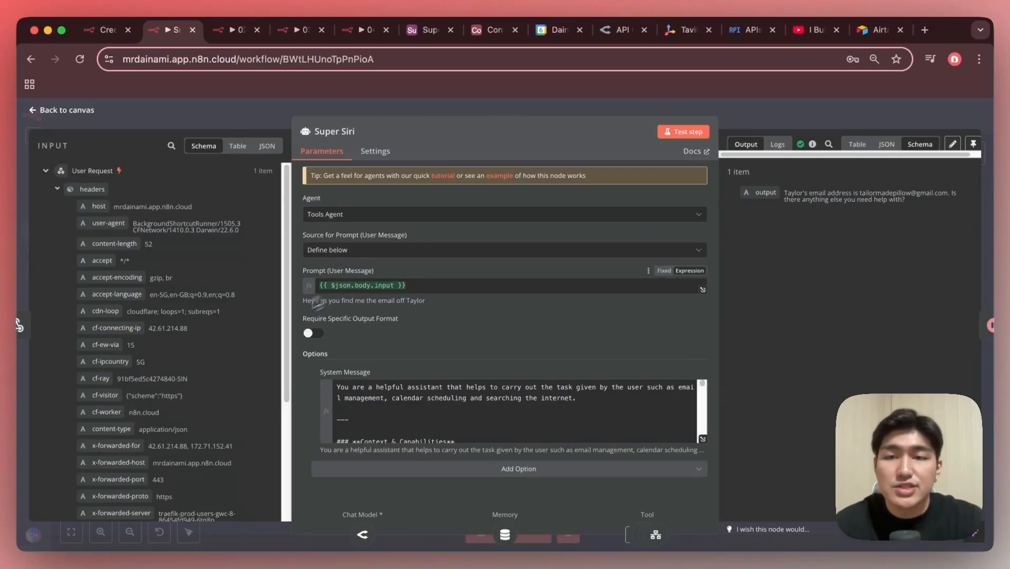
scroll(225, 370, down, 5)
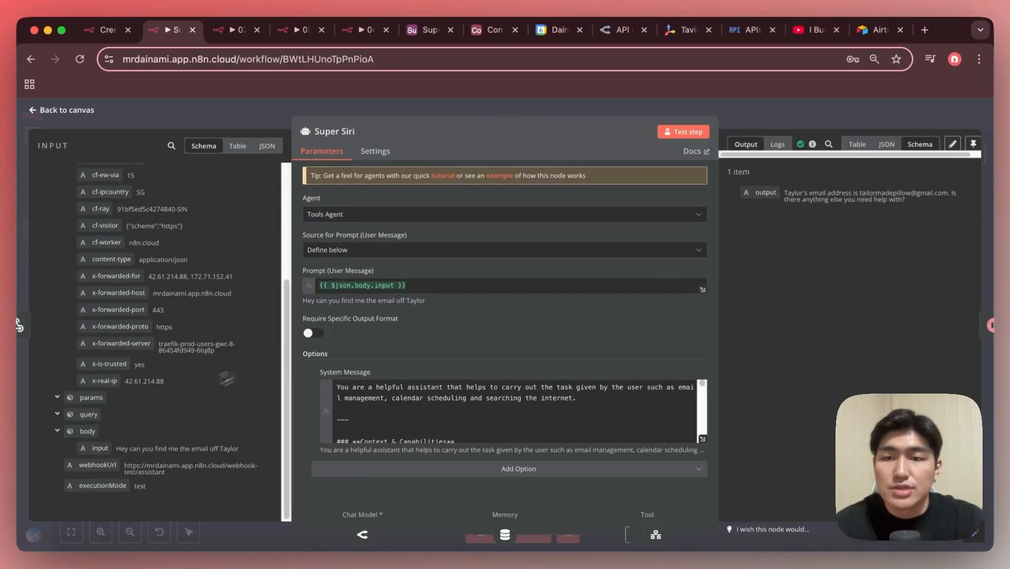
drag(96, 459, 368, 326)
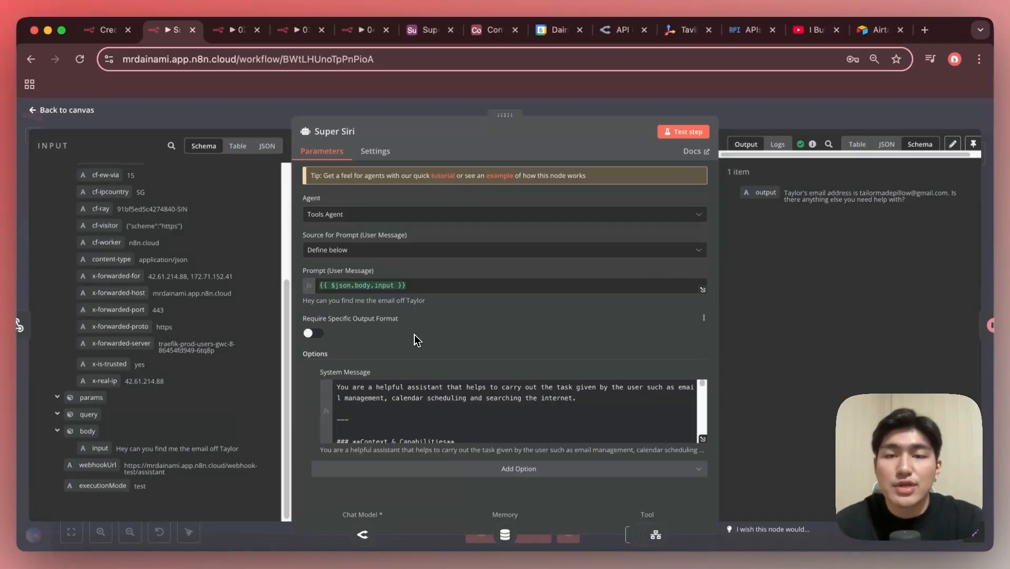
click(44, 112)
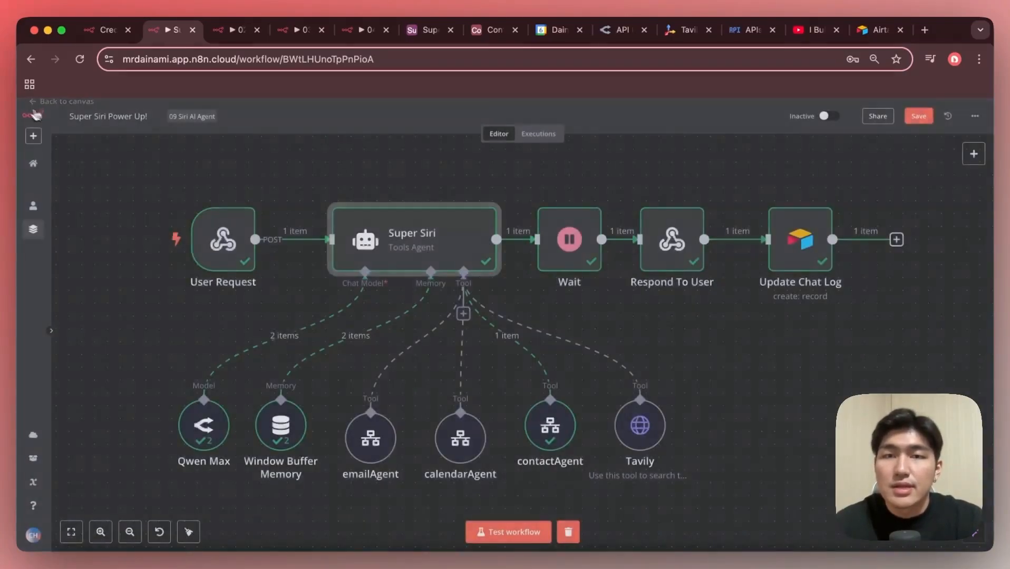
- Check the Wait node's interval settings and the Respond To User node's response body, returning to the canvas after each
double_click(574, 248)
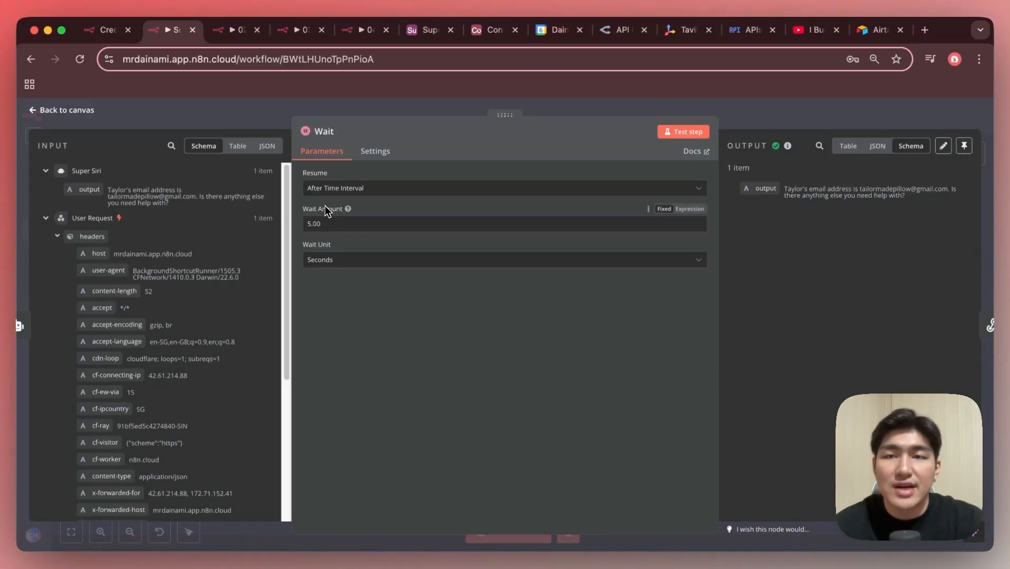
click(35, 112)
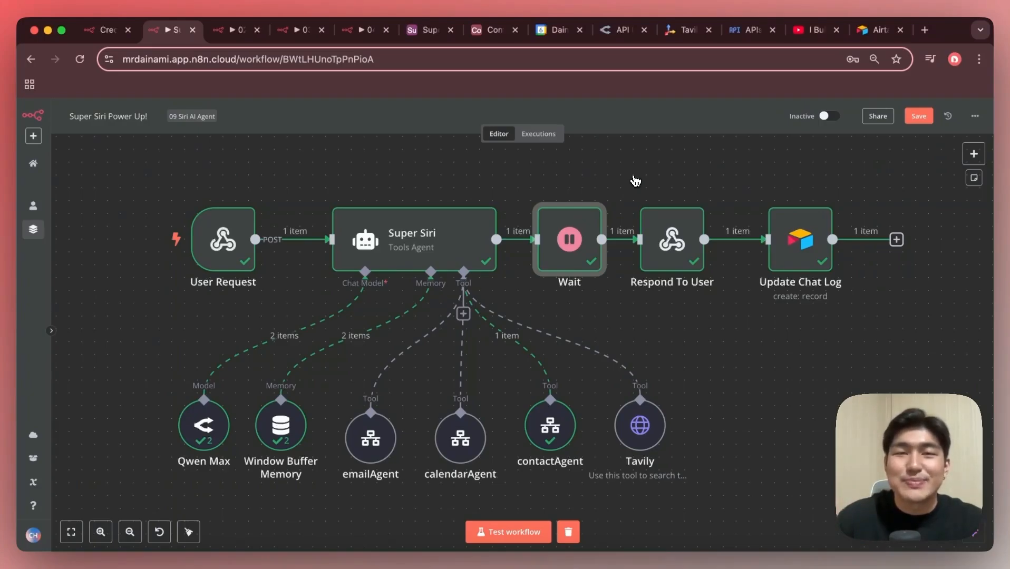
double_click(687, 259)
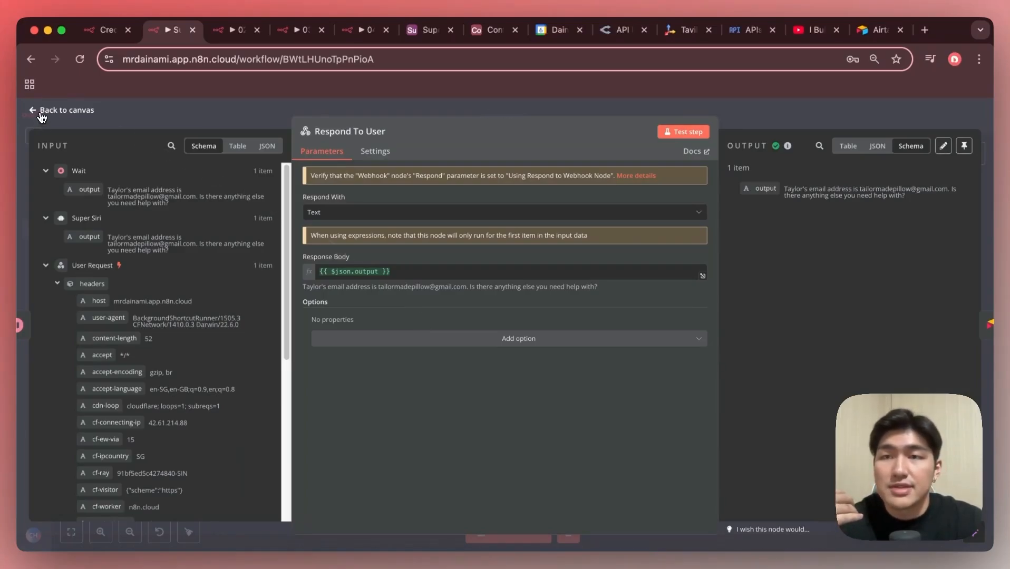
click(62, 110)
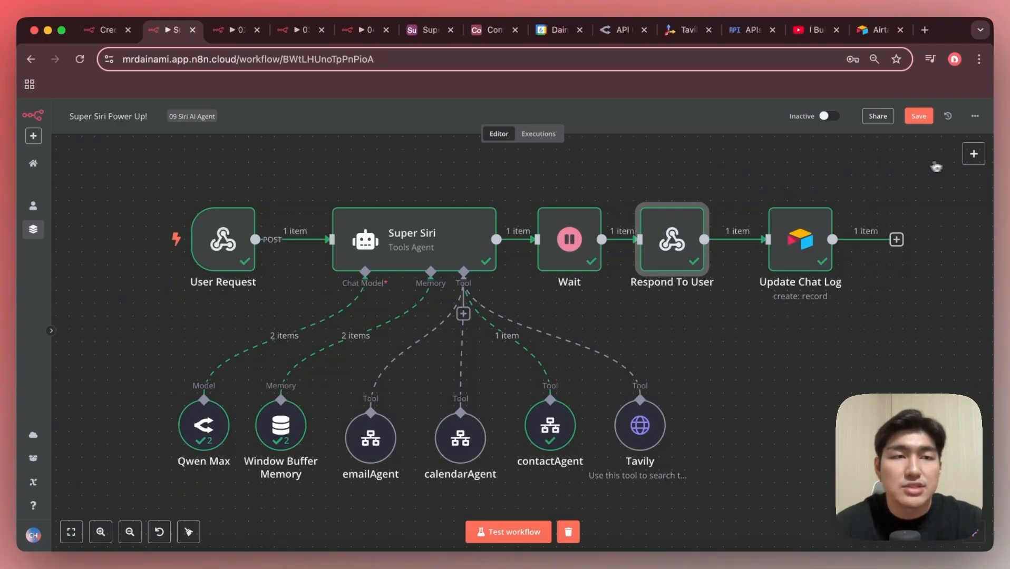
- Search the node library for airtable, view the record actions the Airtable node offers, and close the node library
click(973, 154)
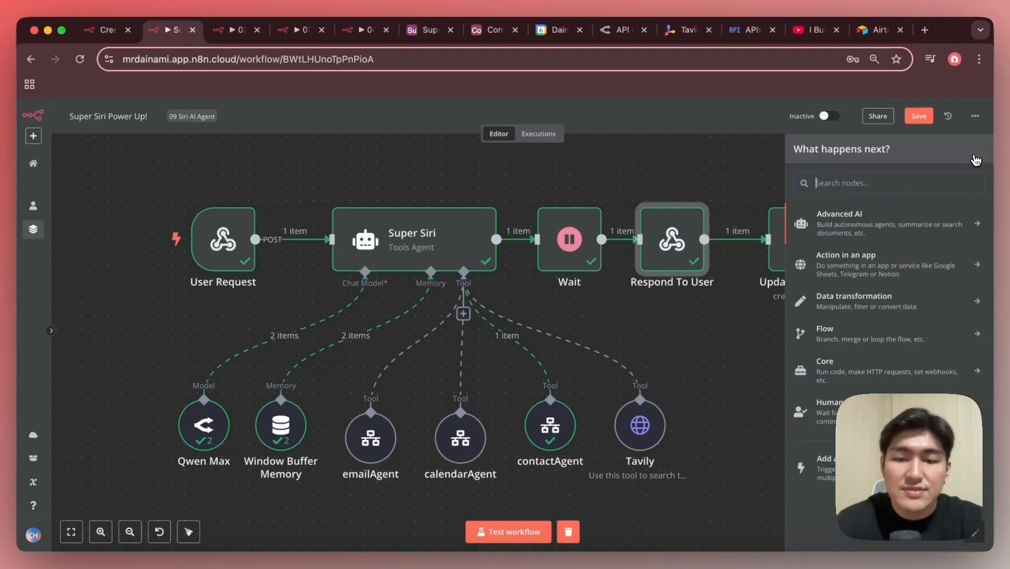
text(airtable)
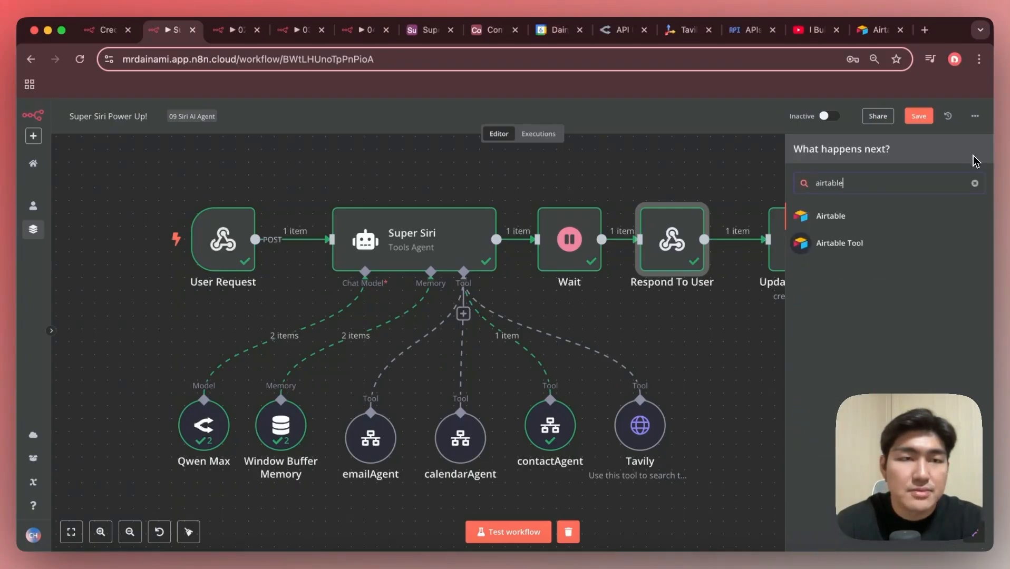
click(931, 213)
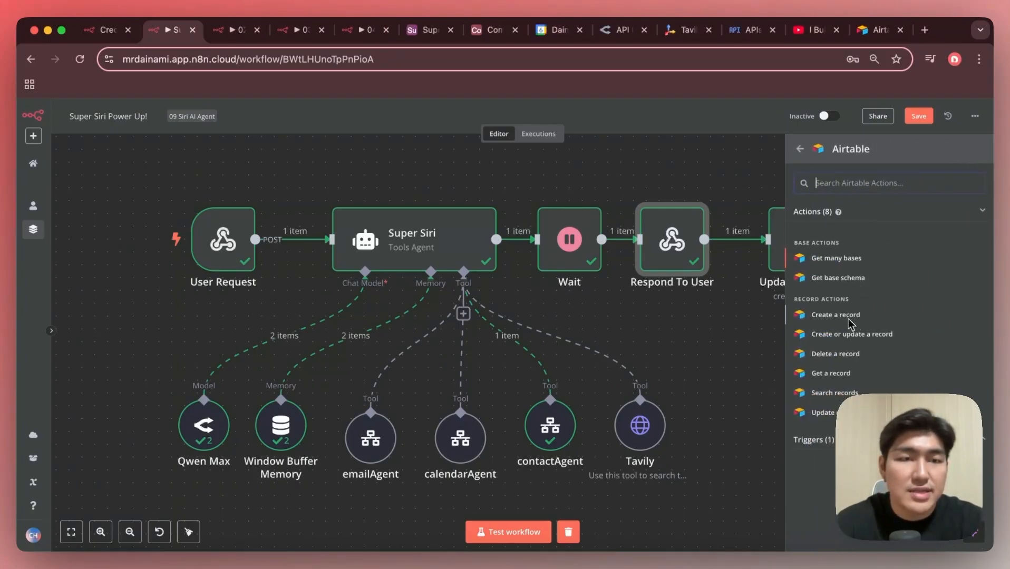
click(757, 325)
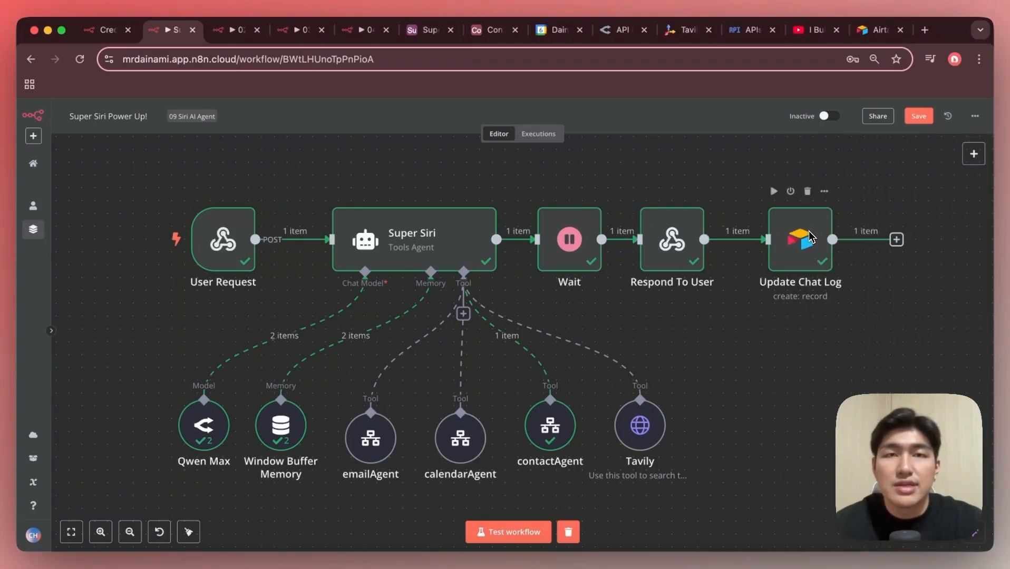
- View the Chat Log table of the Super Siri Log base in Airtable and return to the Super Siri Power Up! workflow
click(424, 31)
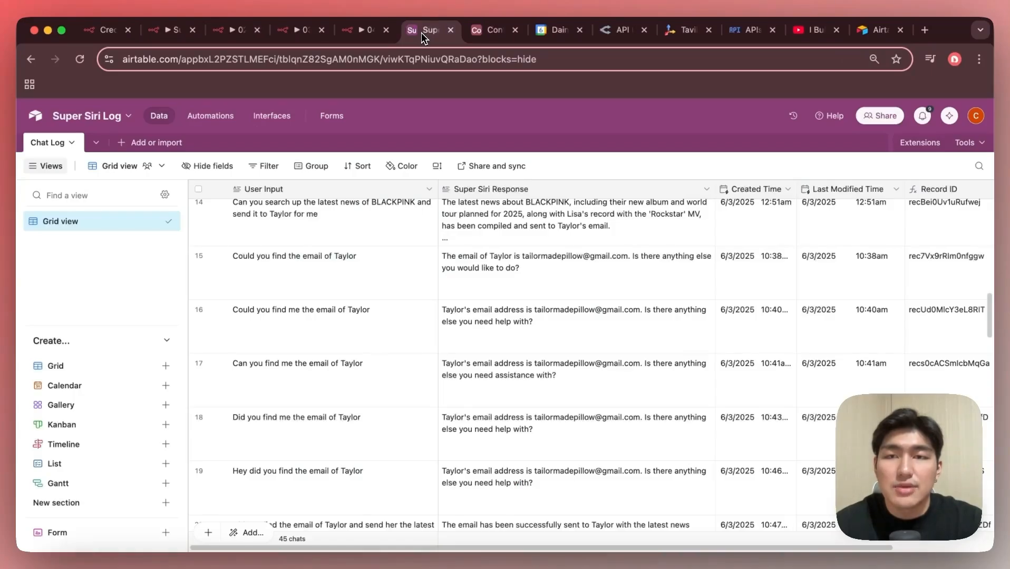
click(99, 41)
click(170, 30)
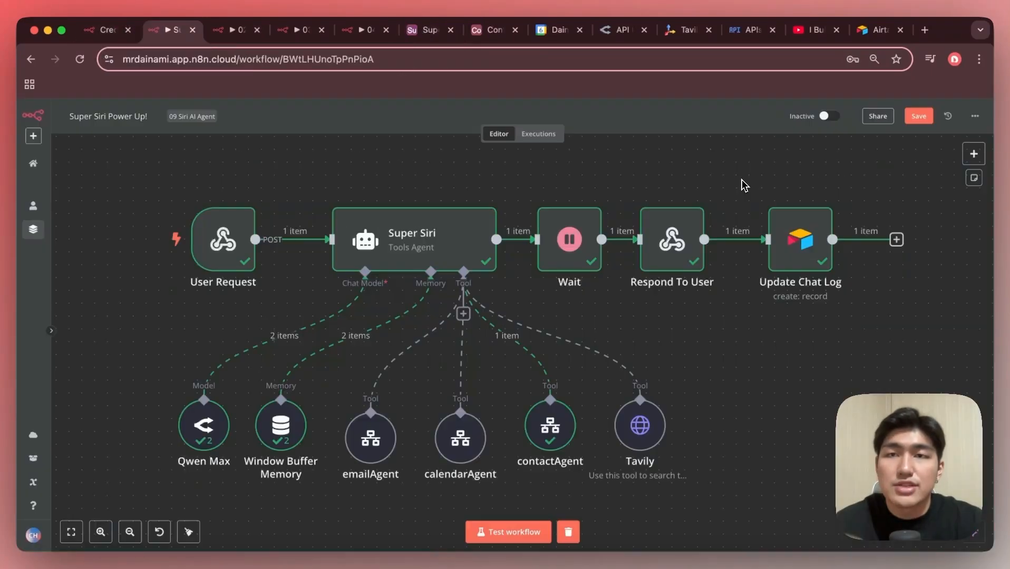
- Open the Update Chat Log node and check its Airtable personal access token credential, including the required scopes
double_click(798, 239)
scroll(417, 390, down, 1)
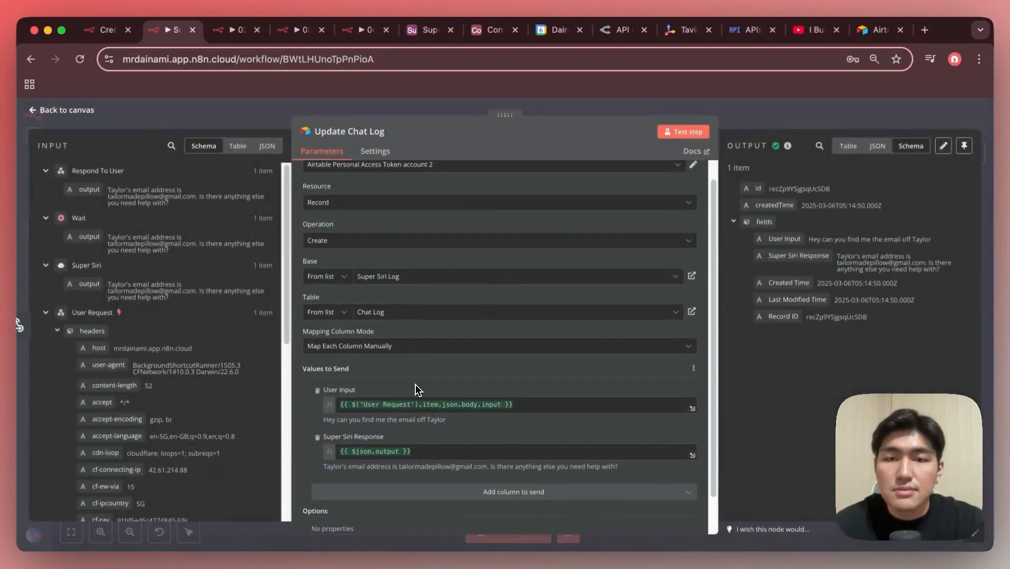
scroll(431, 373, up, 1)
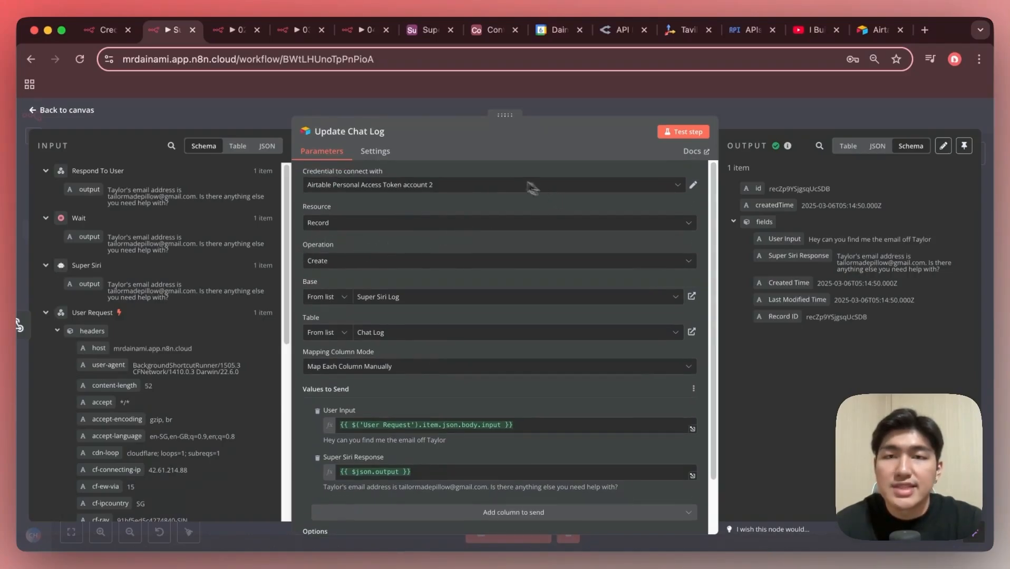
click(693, 184)
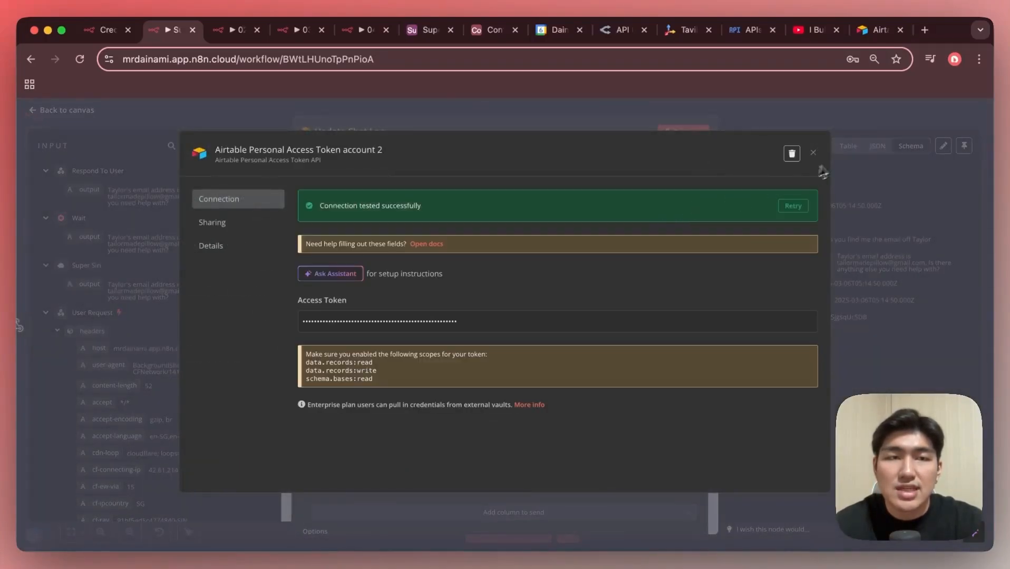
click(814, 155)
- Examine how Update Chat Log maps the User Input and Super Siri Response columns from the input data, and return to the canvas
scroll(458, 348, down, 3)
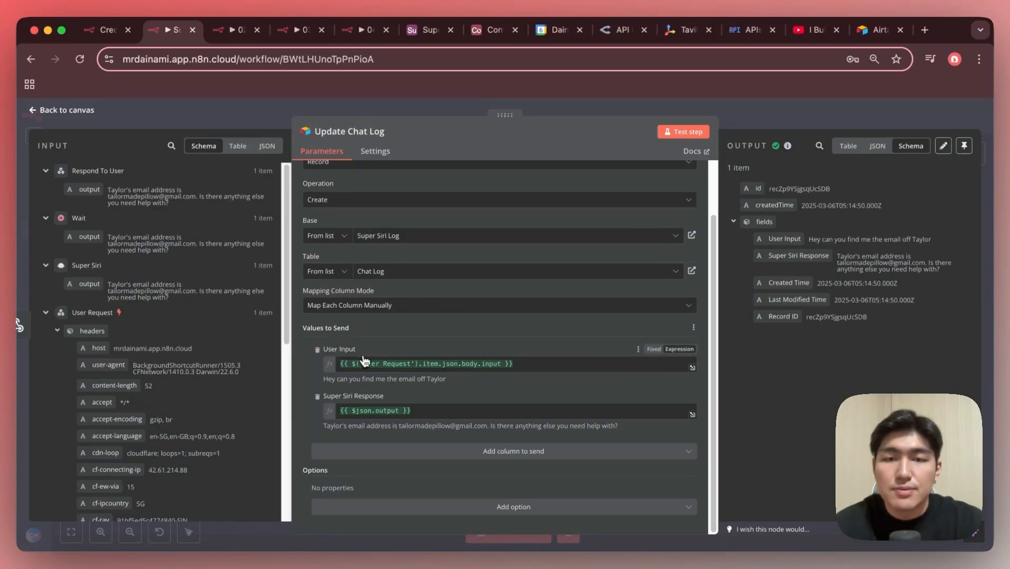
scroll(148, 379, down, 10)
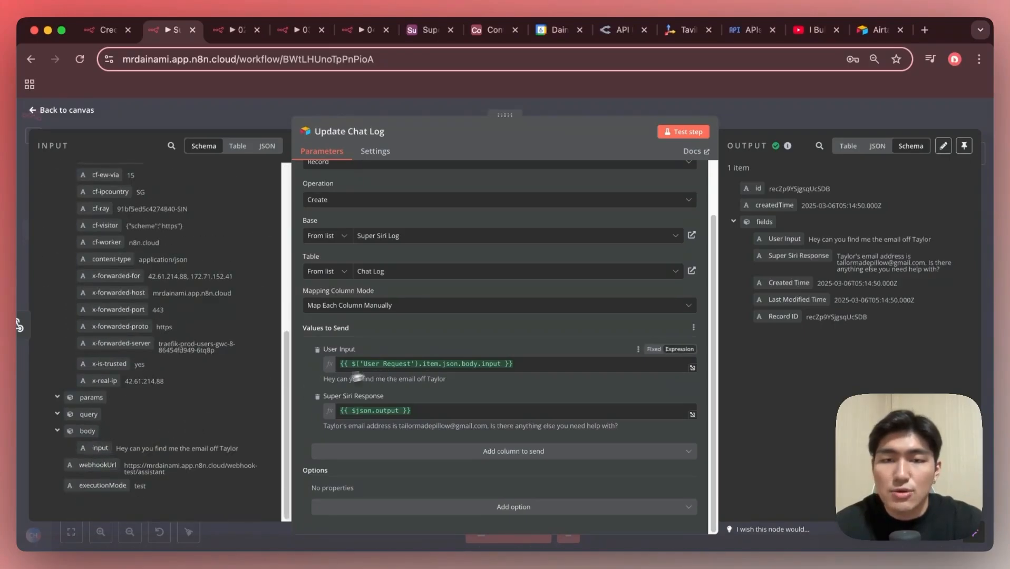
scroll(295, 364, up, 3)
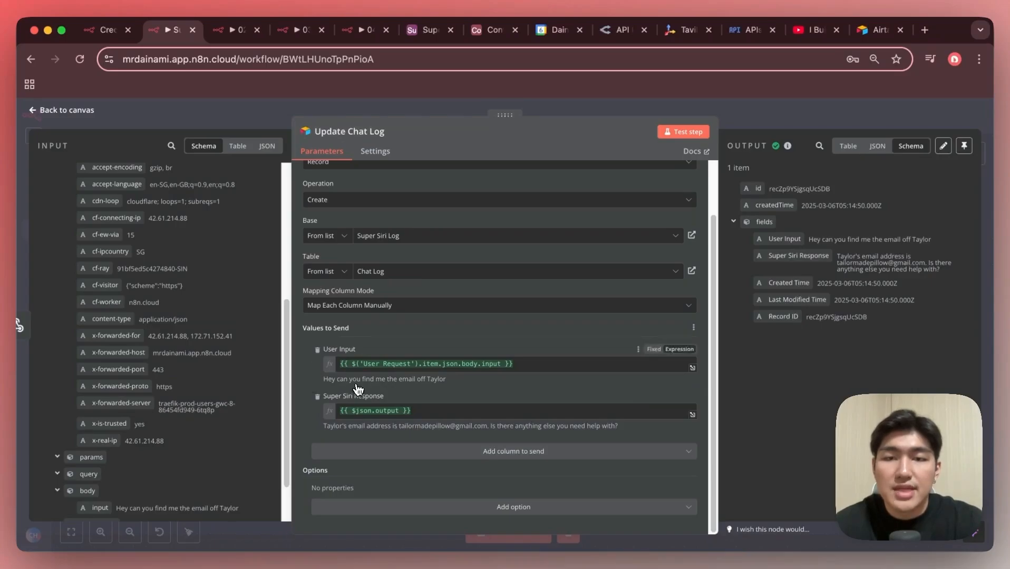
scroll(158, 254, up, 12)
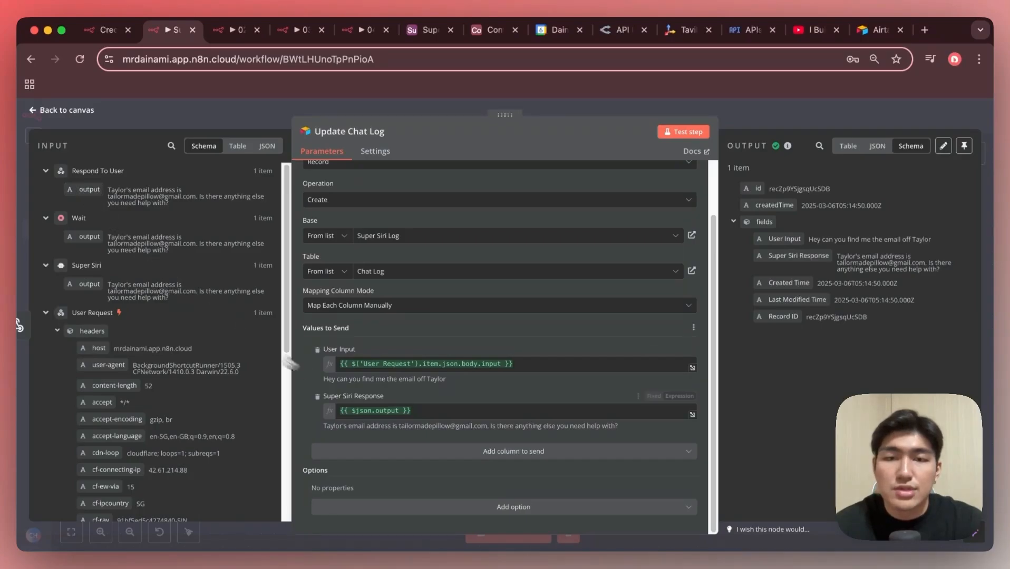
click(36, 110)
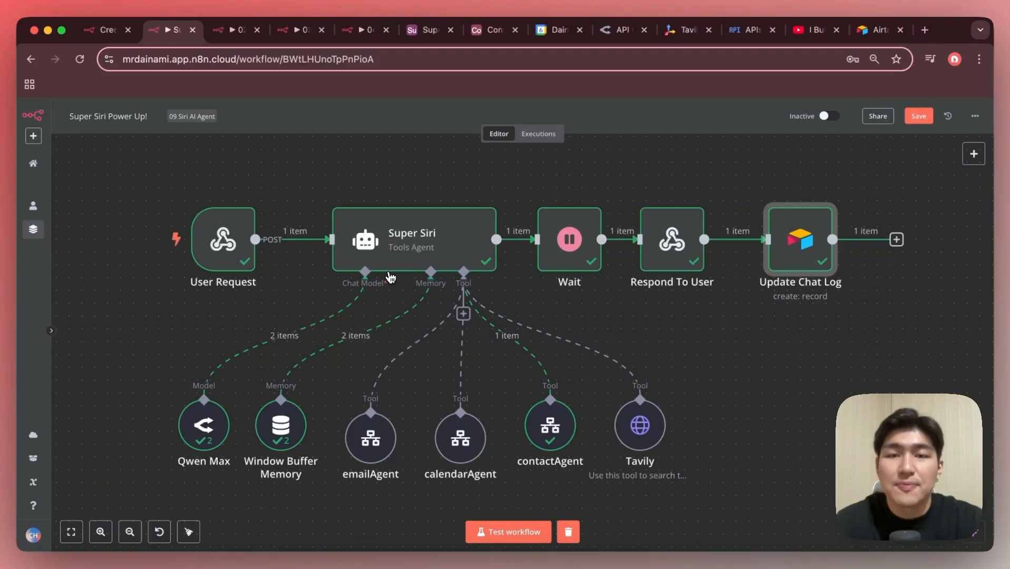
- Open the Qwen Max chat model node and choose qwen/qwen-max from the models available through the OpenRouter account
mouse_move(358, 388)
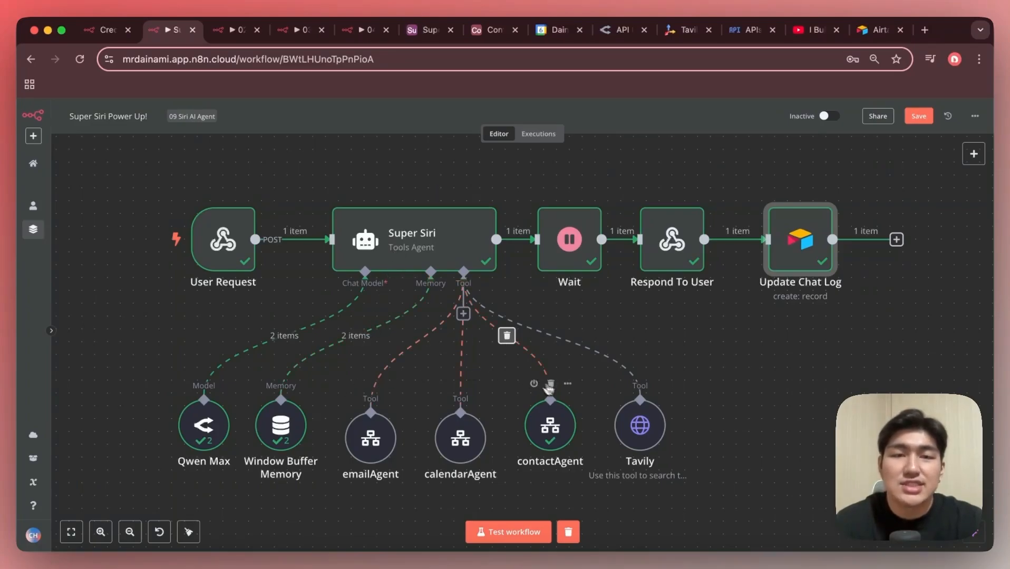
mouse_move(591, 386)
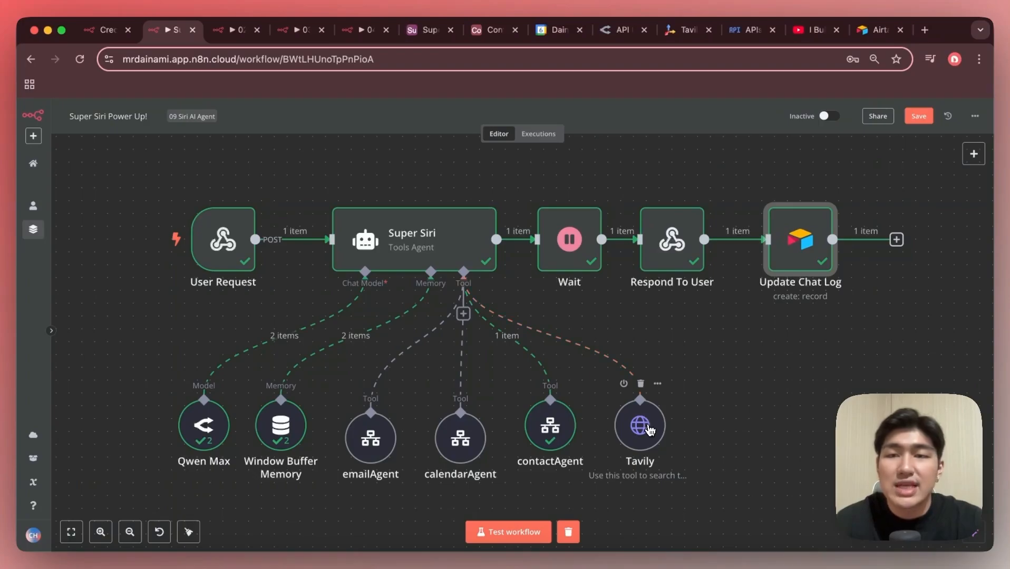
mouse_move(245, 378)
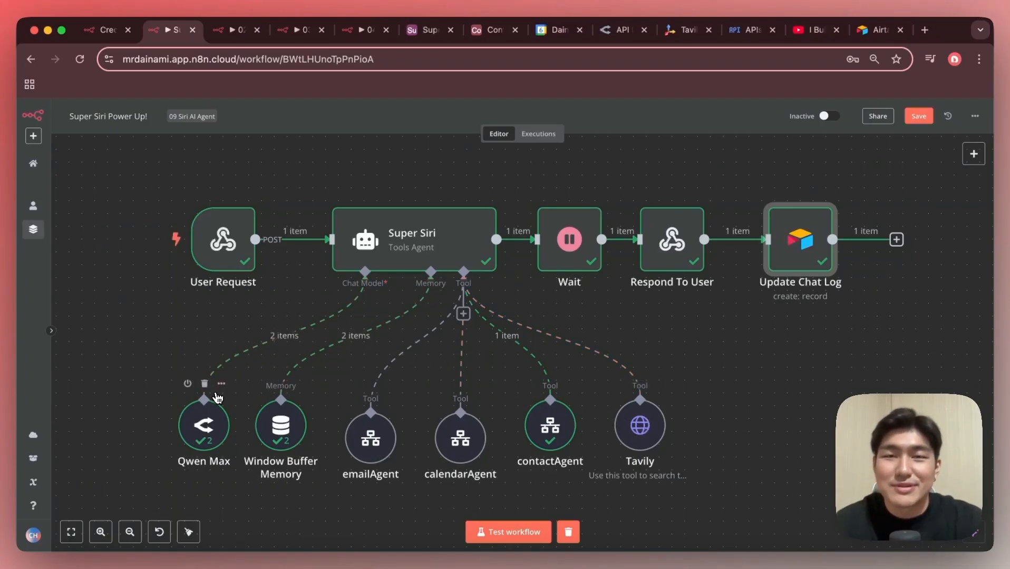
mouse_move(439, 242)
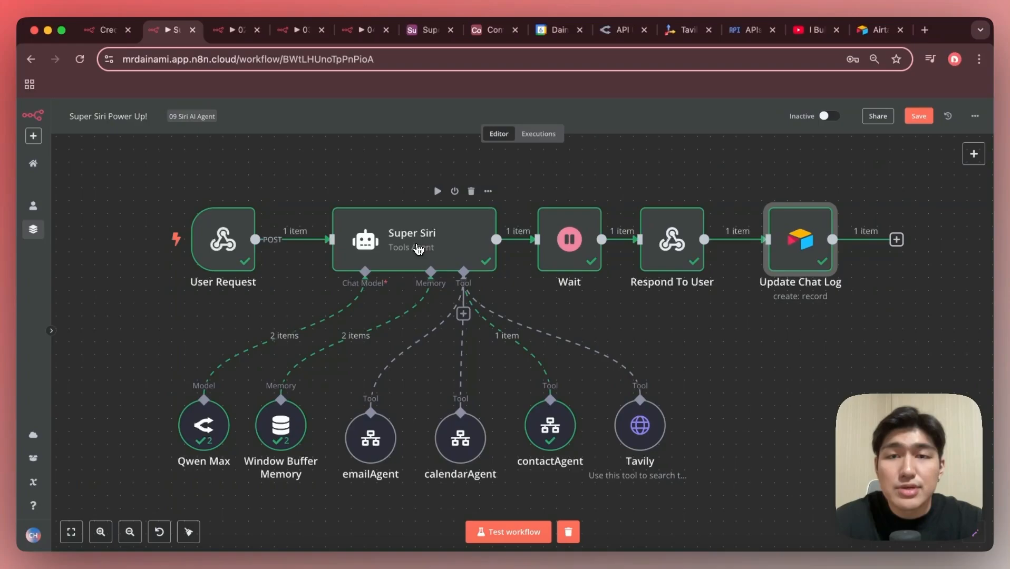
mouse_move(201, 416)
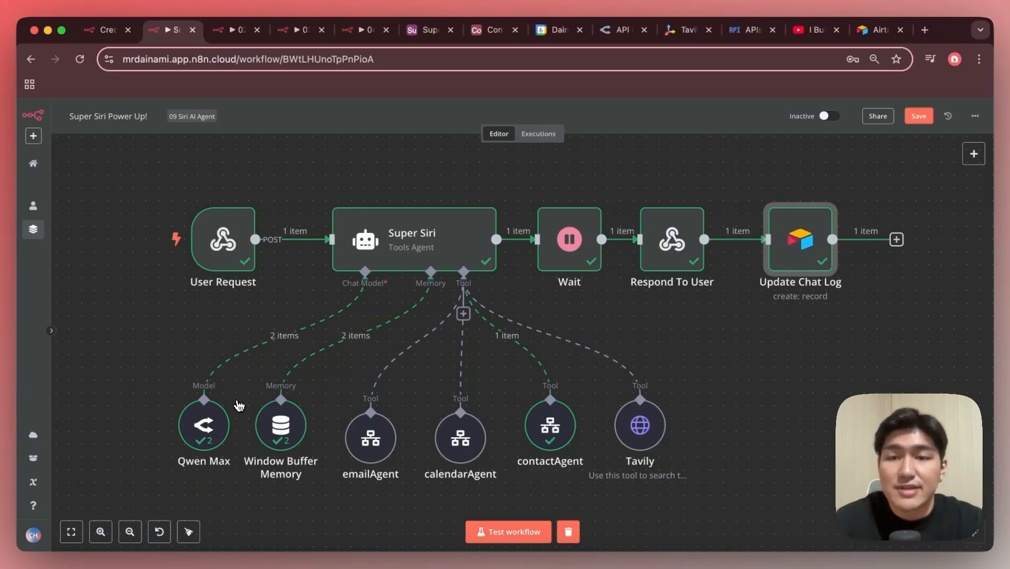
double_click(202, 427)
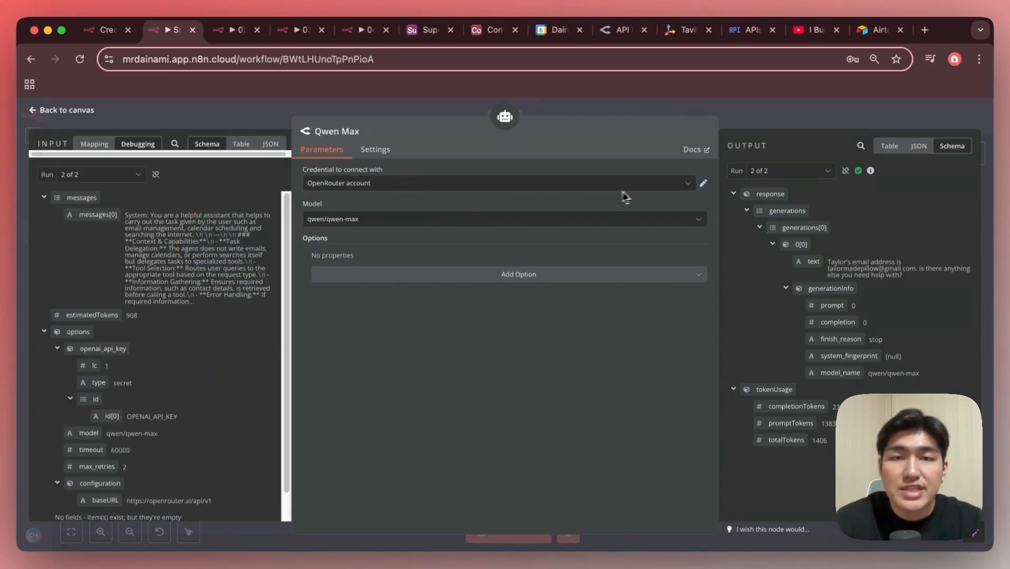
click(496, 219)
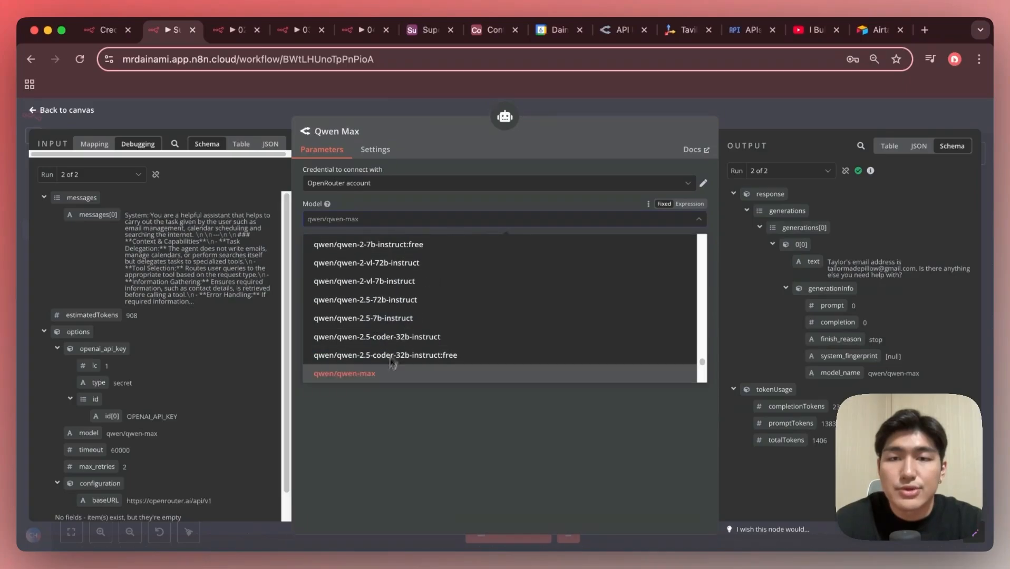
click(367, 376)
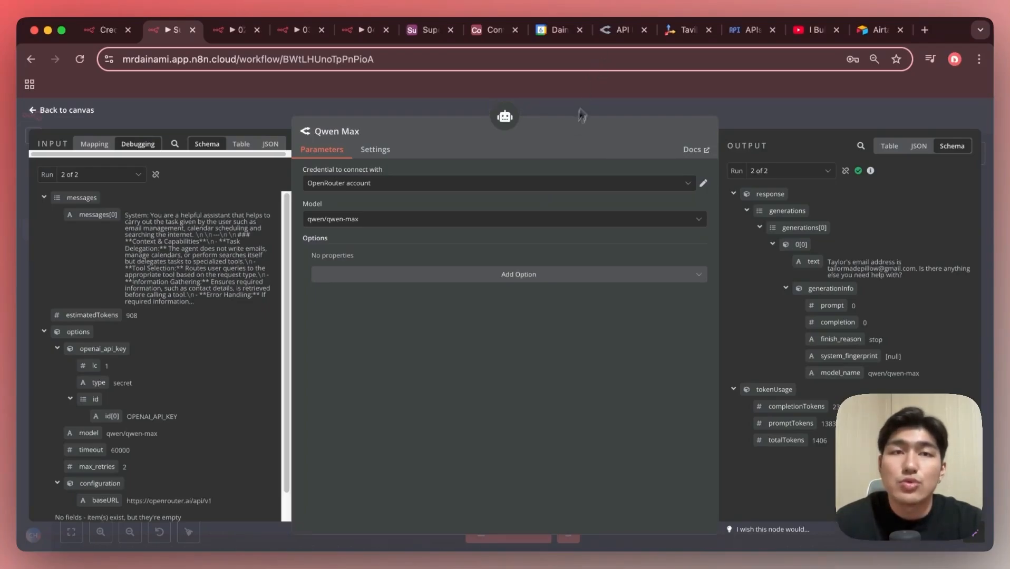
- Filter OpenRouter's models to those supporting the tools parameter, look through them, and return to the Super Siri workflow canvas
click(617, 30)
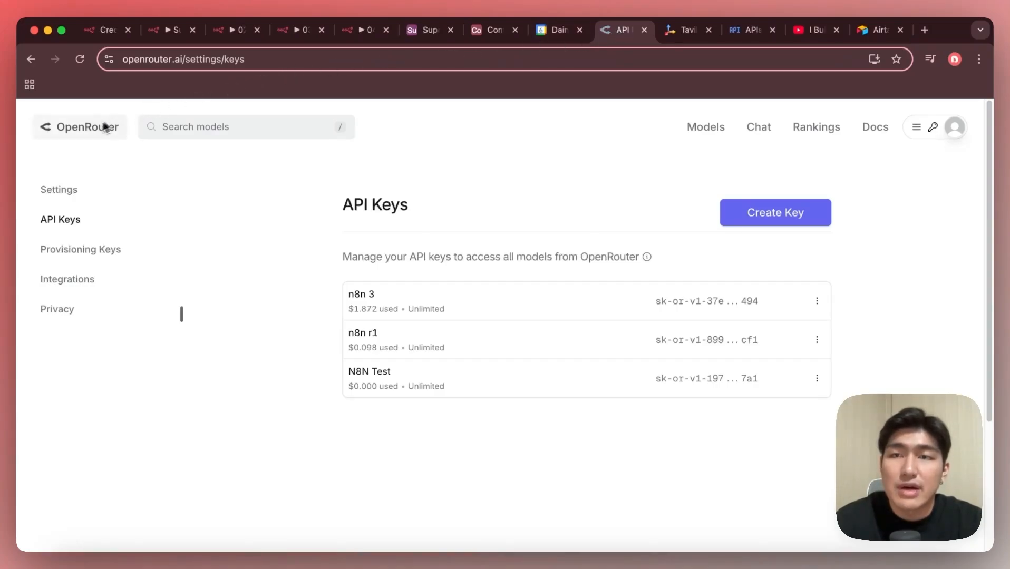
click(711, 129)
scroll(97, 373, down, 10)
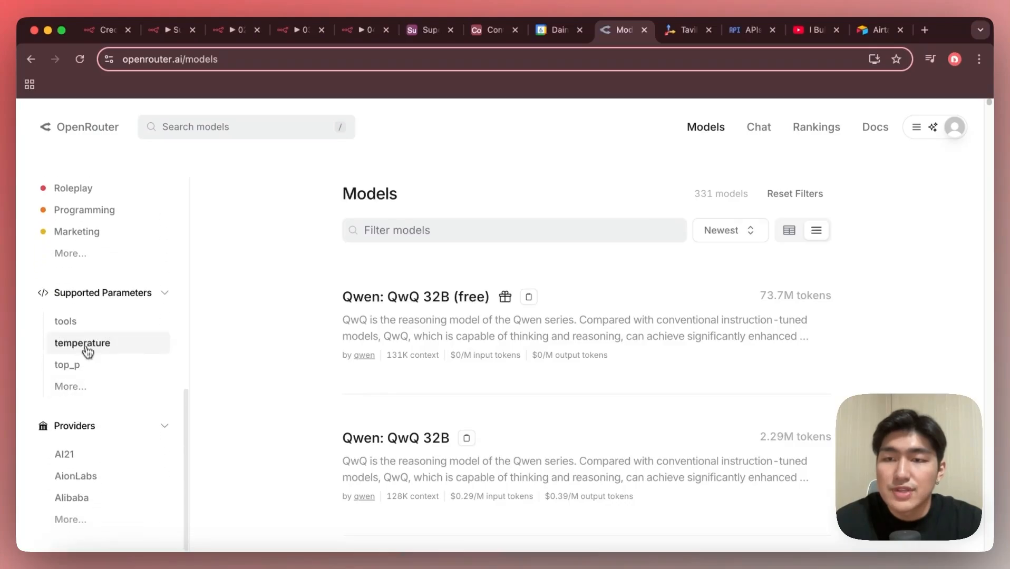
click(75, 330)
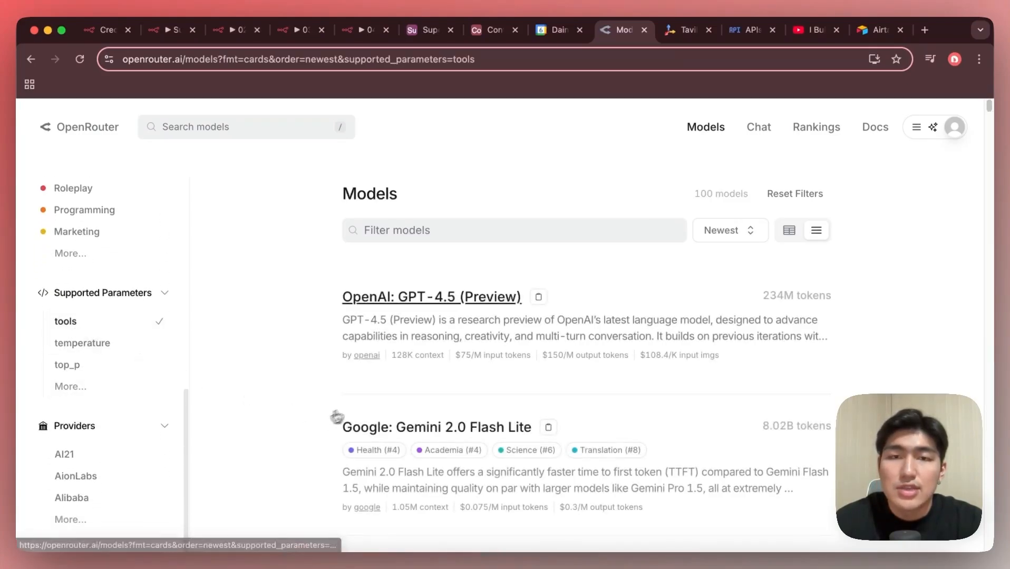
scroll(550, 380, down, 5)
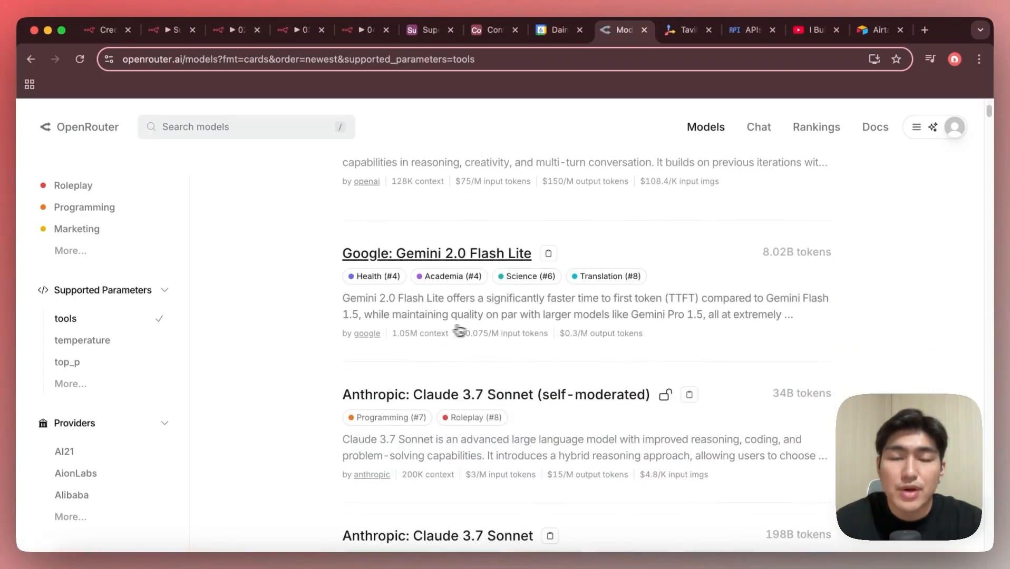
scroll(555, 338, down, 2)
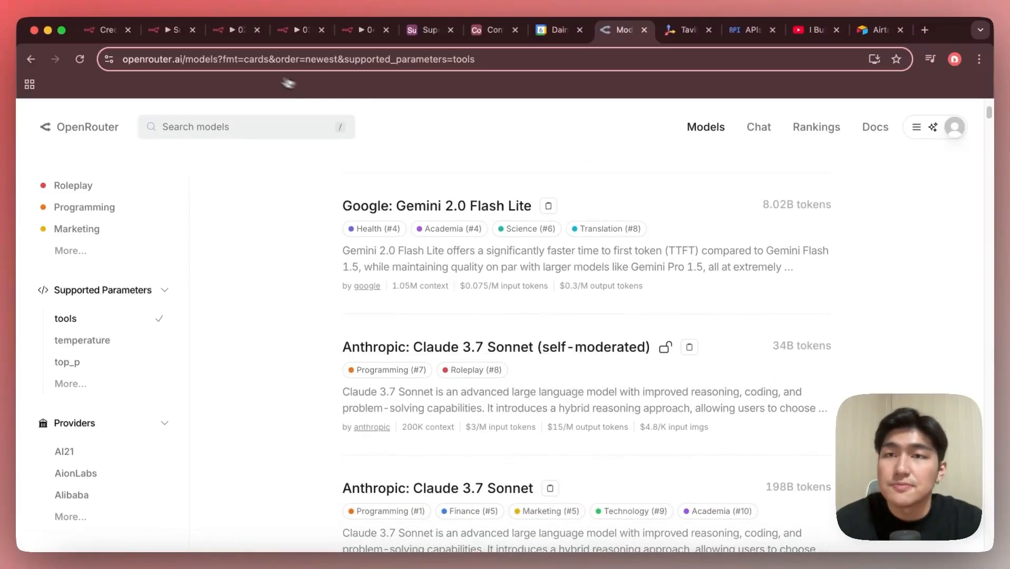
click(158, 30)
click(32, 117)
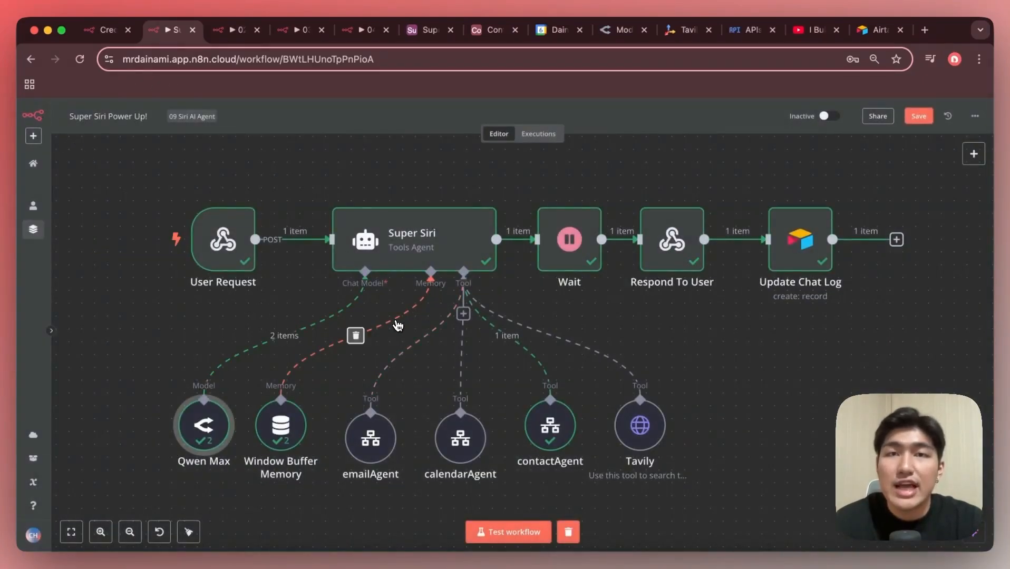
- Check the Window Buffer Memory node's session key and context window length, and return to the canvas
double_click(279, 428)
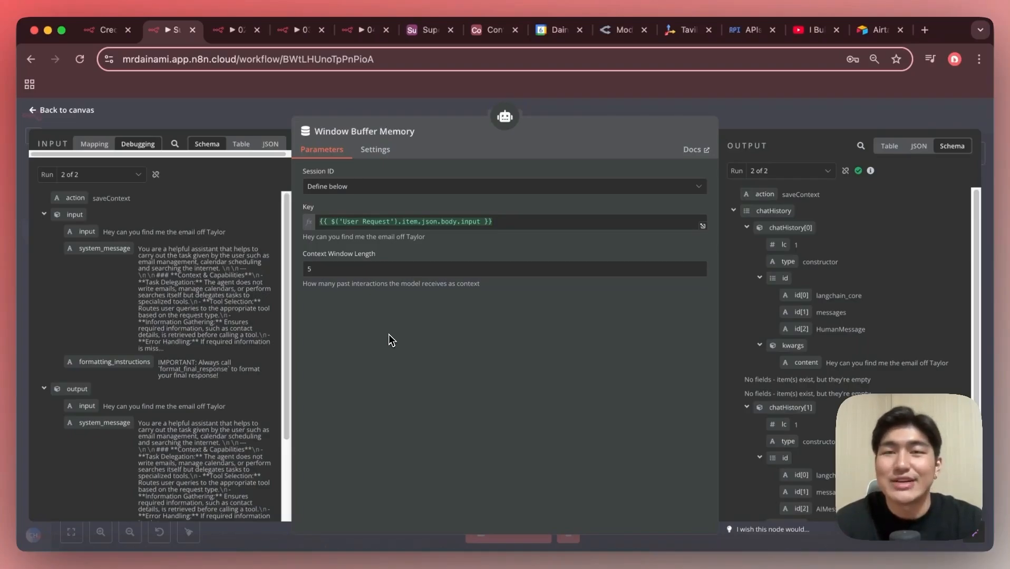
key(Escape)
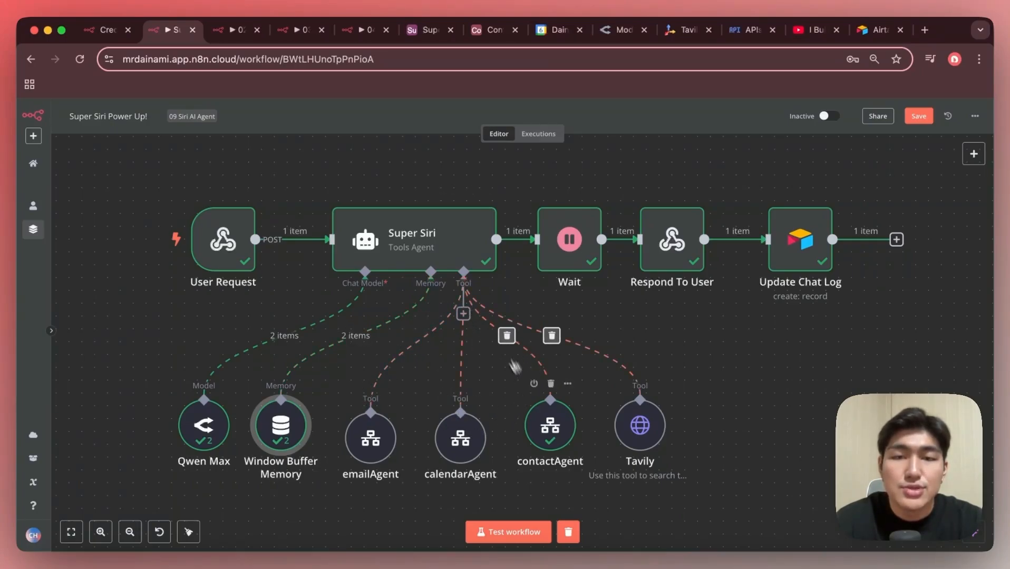
- Move the contactAgent node slightly down so it lines up with the emailAgent and calendarAgent nodes
scroll(413, 396, down, 1)
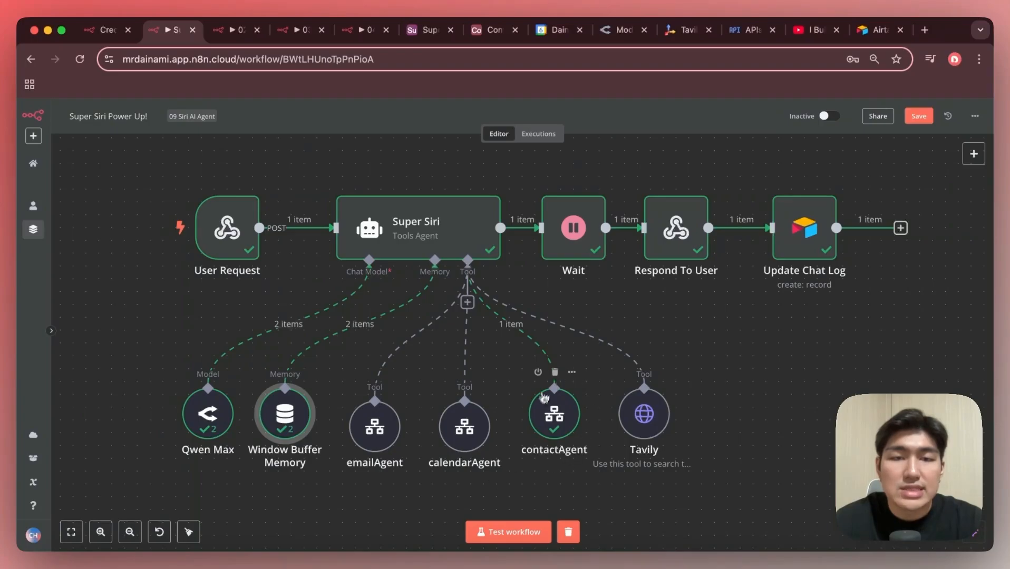
drag(543, 408, 543, 422)
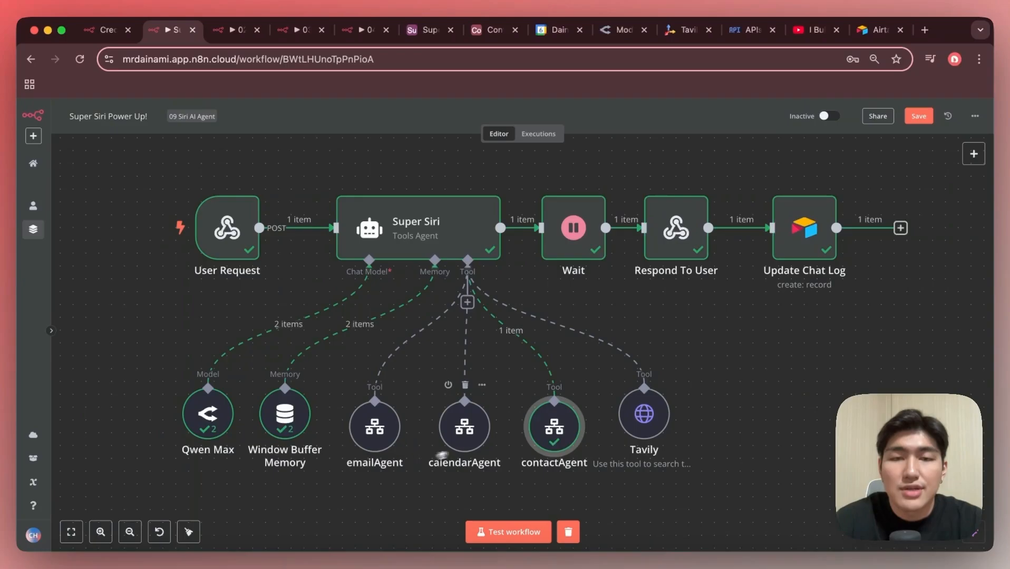
- Search the node library for call to find the Call n8n Workflow Tool
click(973, 154)
key(BackSpace)
text(call)
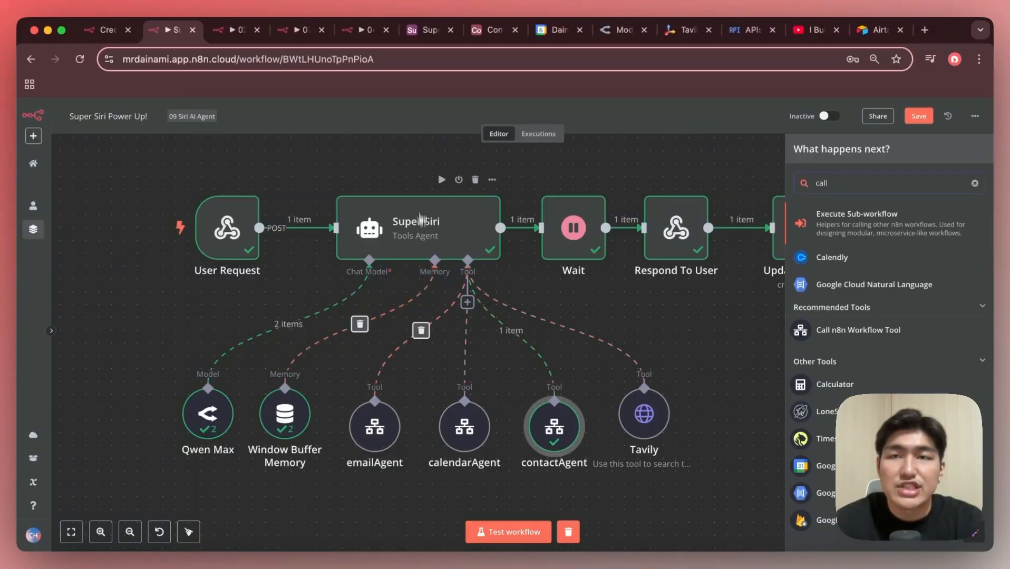
- Look over the sub-agent workflows in turn: 02, 03 calendarAgent and 04
click(240, 30)
click(301, 30)
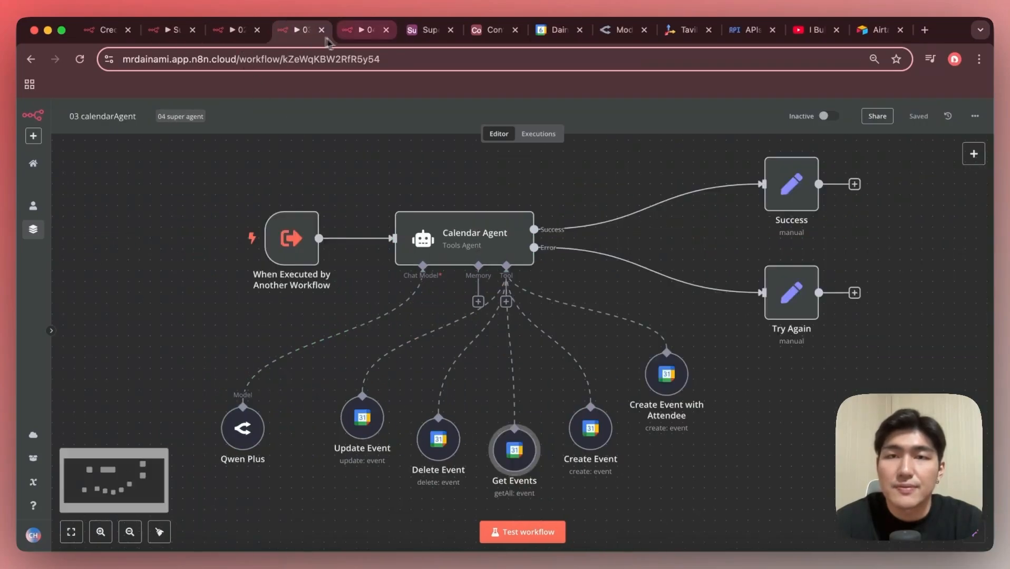
click(354, 37)
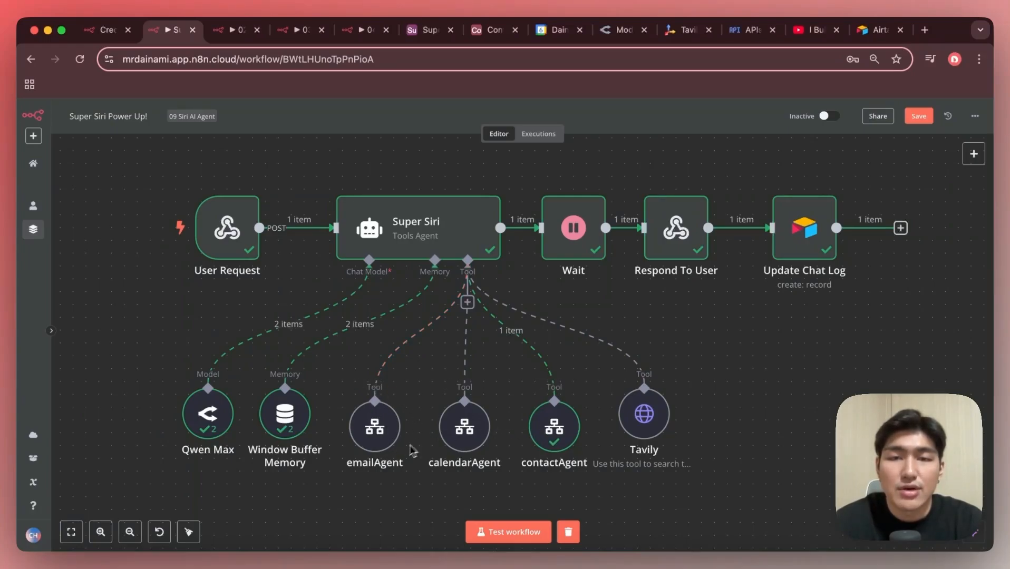
- Check the name, description and linked workflow of the emailAgent, calendarAgent and contactAgent tool nodes in turn
double_click(390, 422)
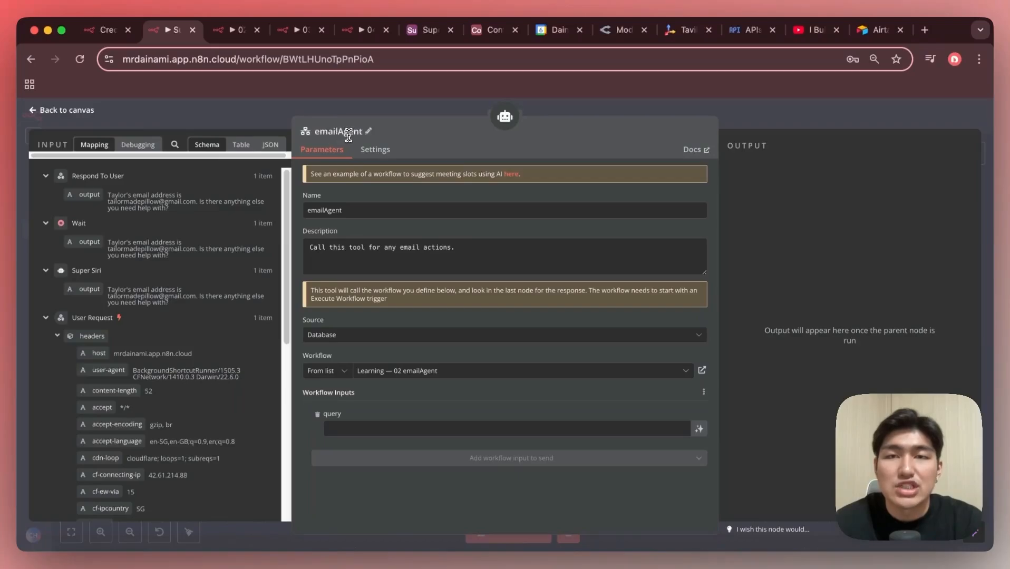
key(Escape)
double_click(468, 433)
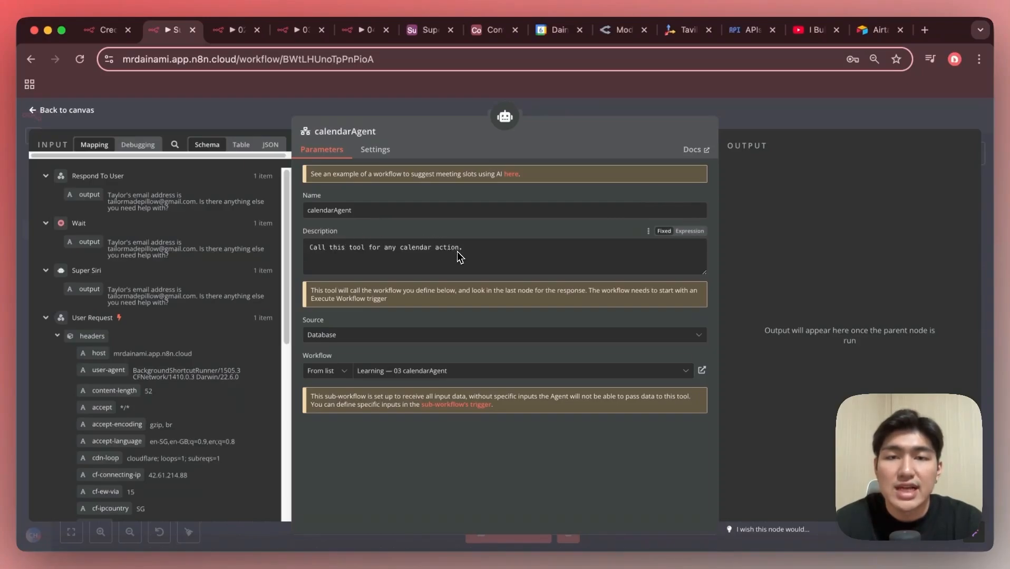
key(Escape)
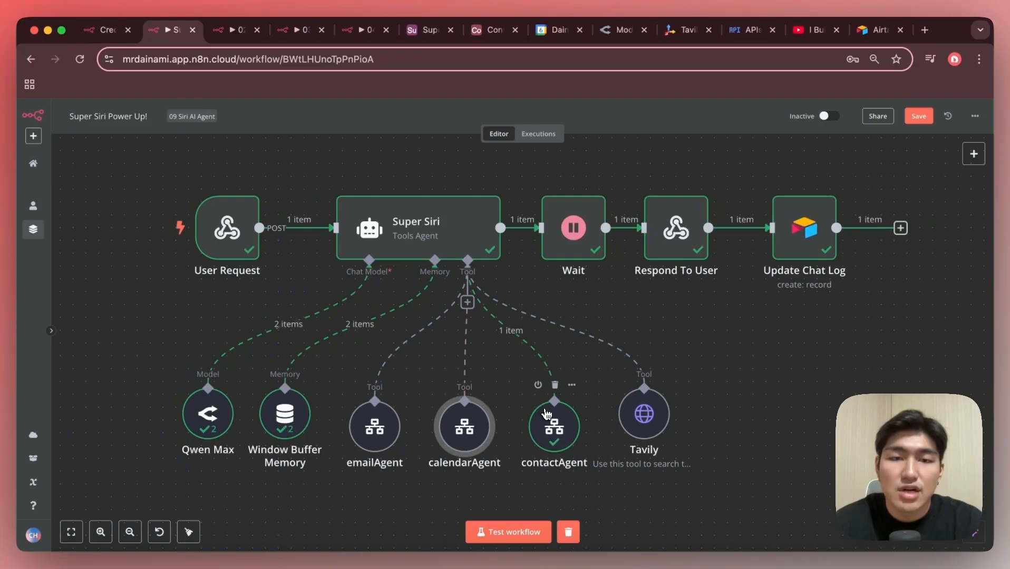
double_click(546, 422)
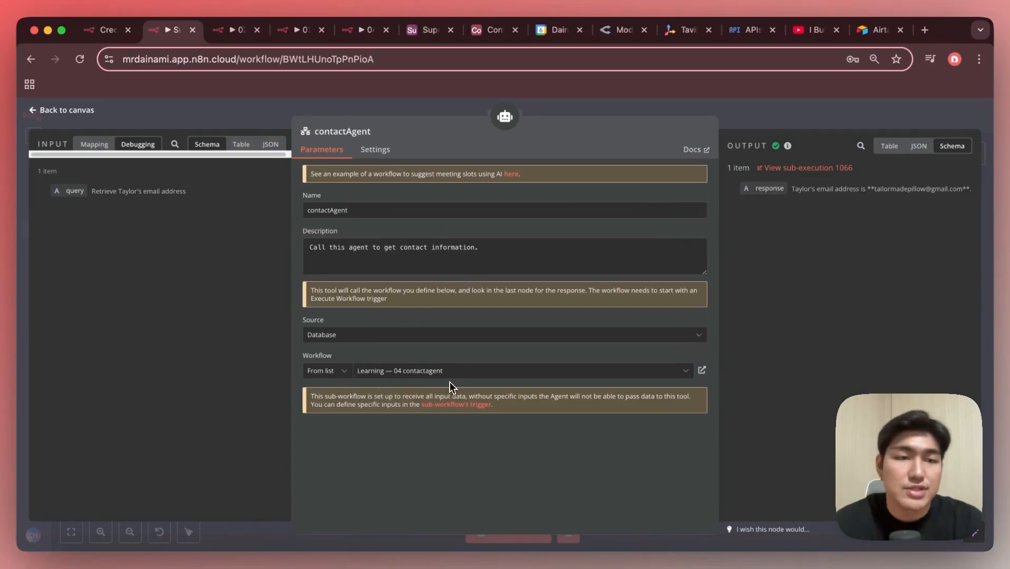
key(Escape)
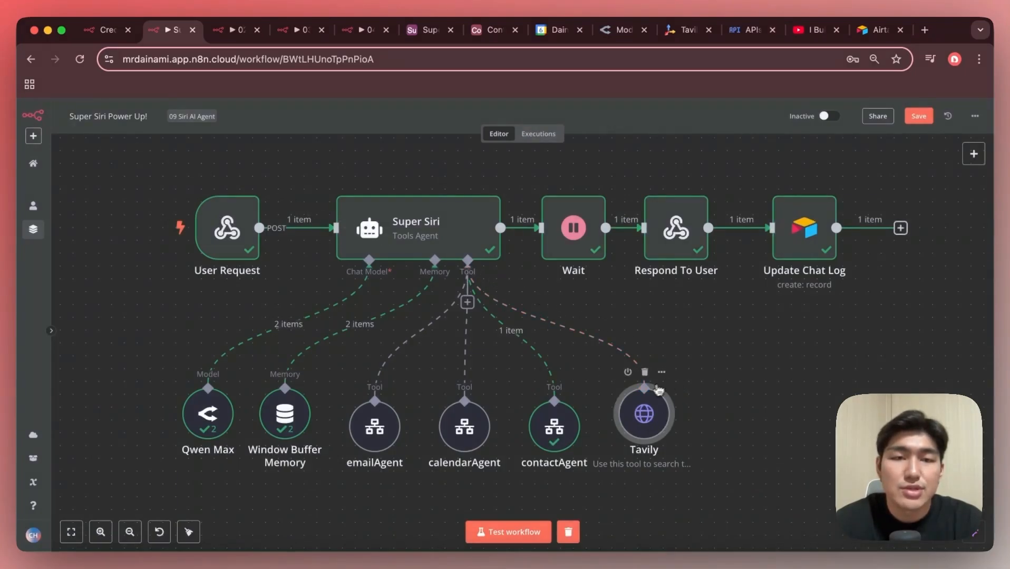
- Check the Tavily node's method and URL, and find the API Keys section on the Tavily overview page
double_click(647, 412)
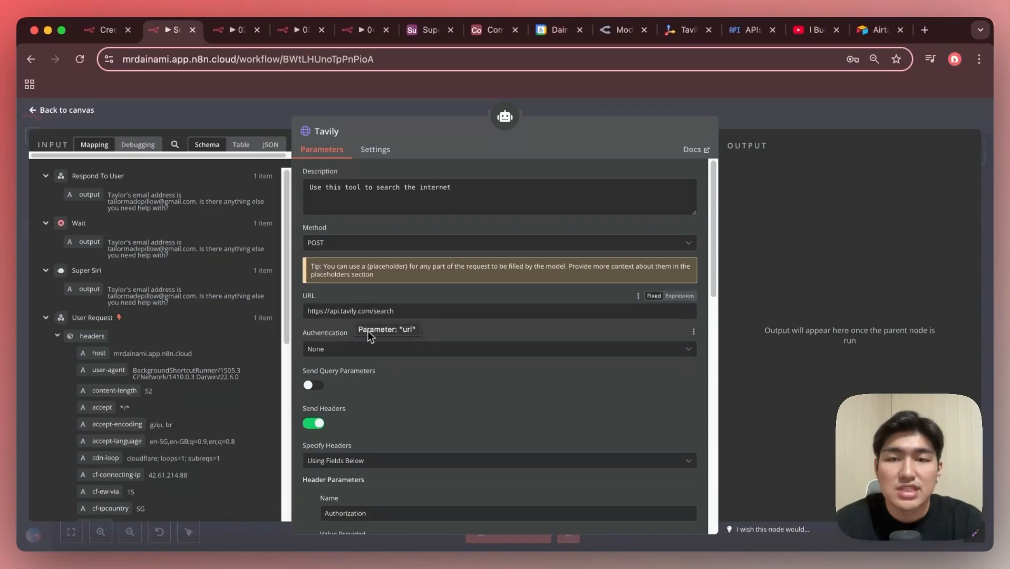
scroll(404, 318, down, 2)
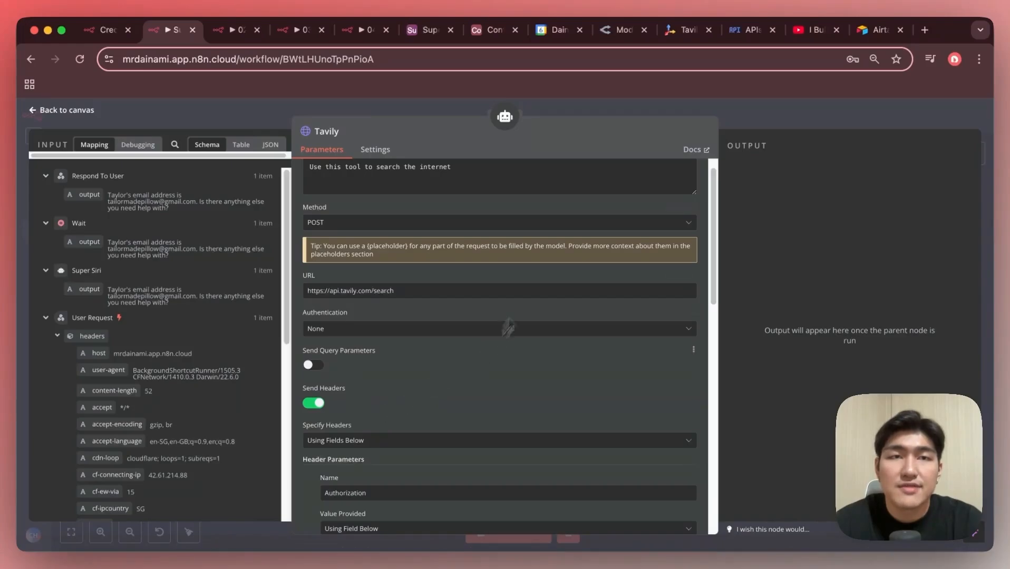
click(686, 37)
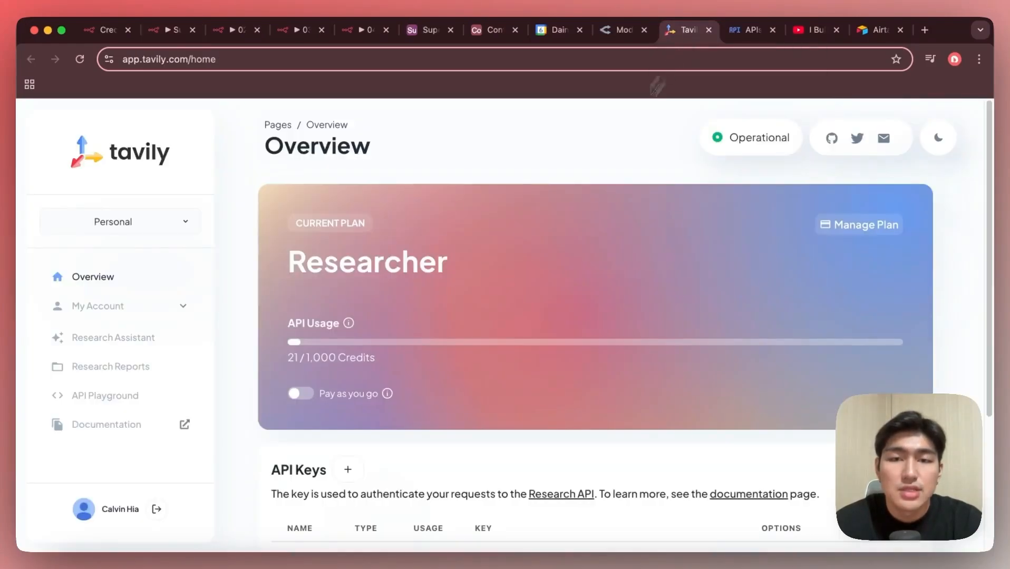
scroll(543, 285, down, 5)
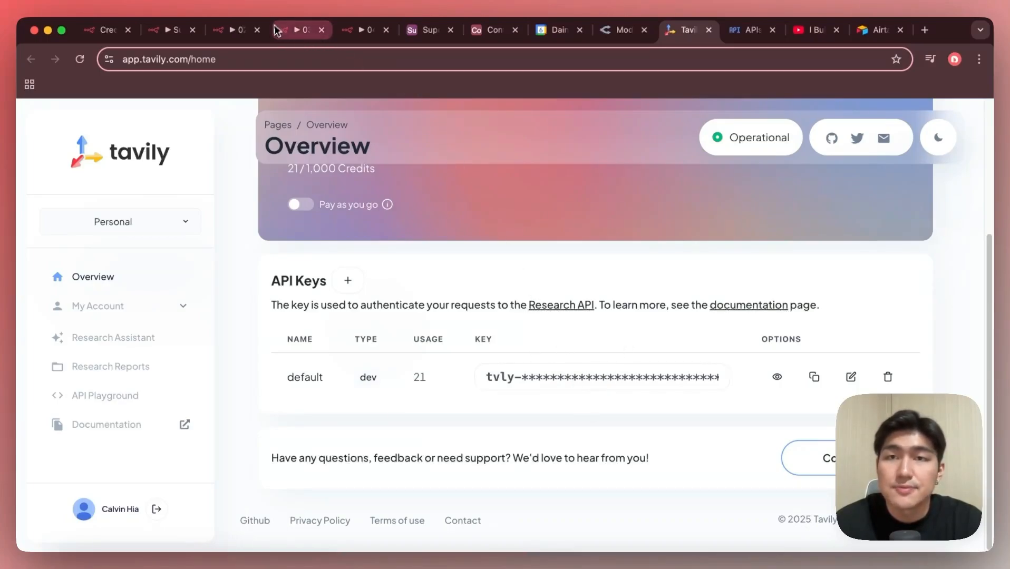
- Check the Authorization header in the n8n Tavily node against the API Keys section on the Tavily site, and return to the node
click(164, 32)
scroll(433, 369, down, 1)
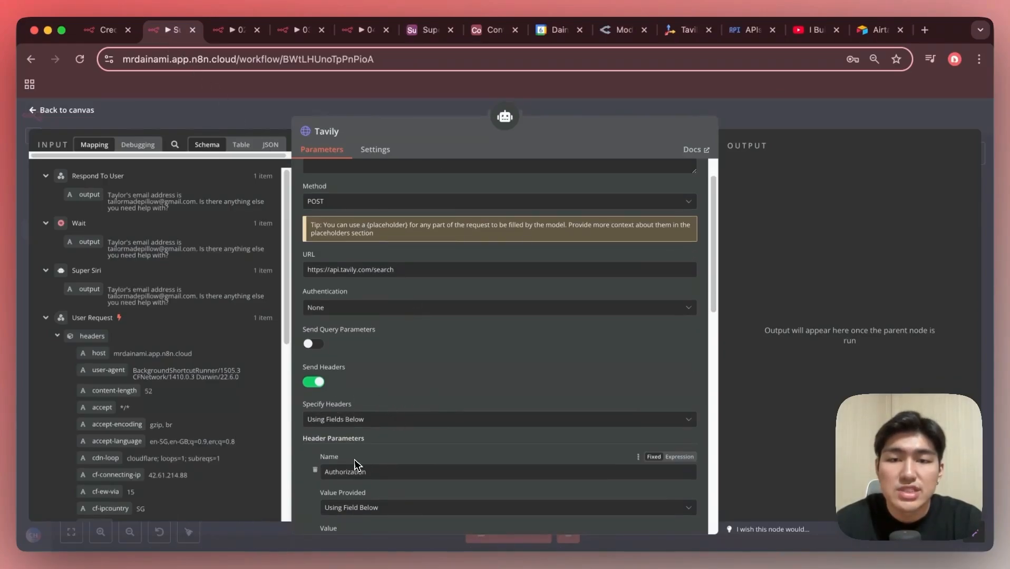
scroll(376, 476, down, 5)
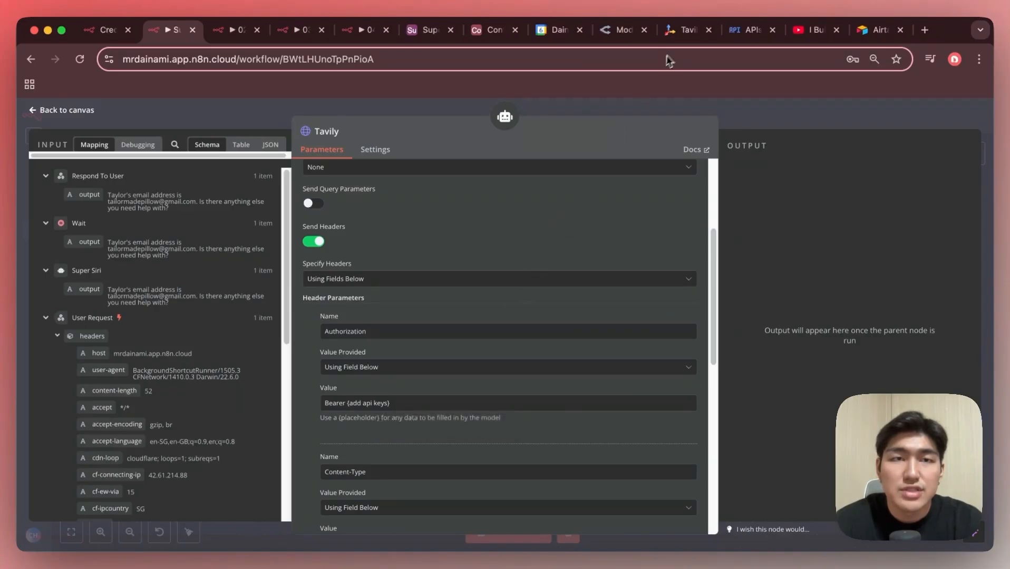
click(685, 30)
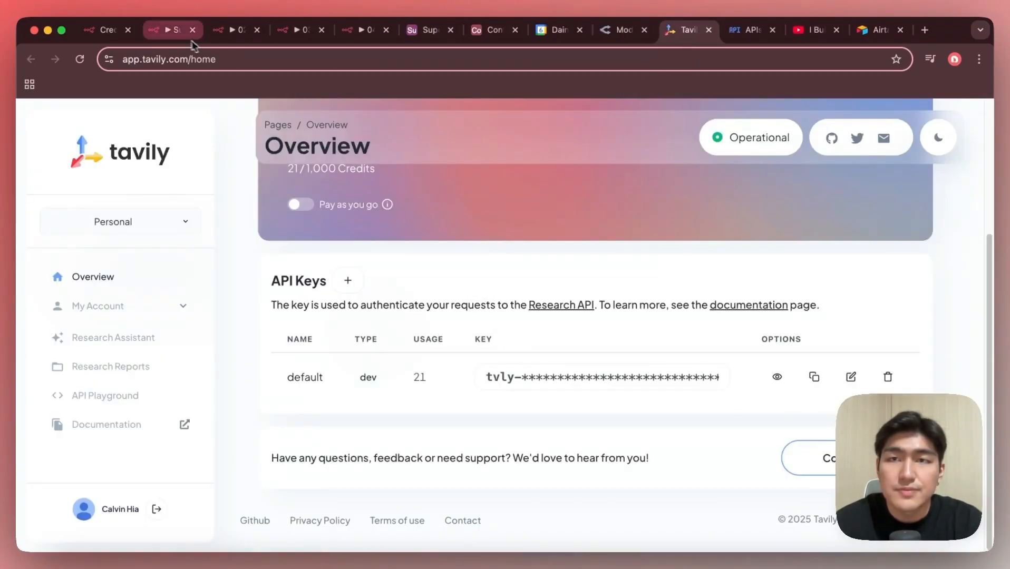
click(175, 34)
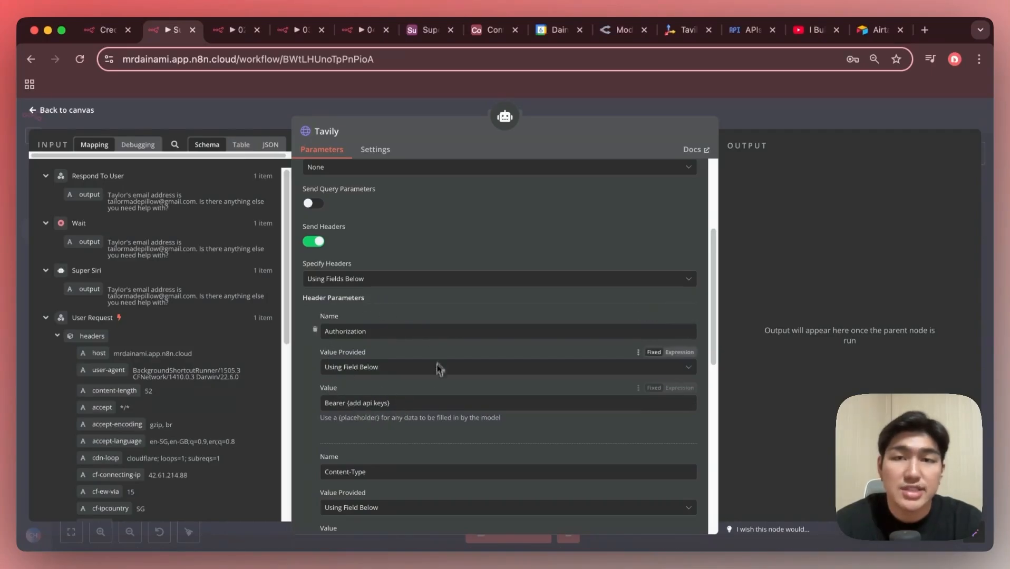
- Examine the Tavily node's Content-Type header parameter and how its value is provided
scroll(386, 397, down, 1)
scroll(384, 396, down, 3)
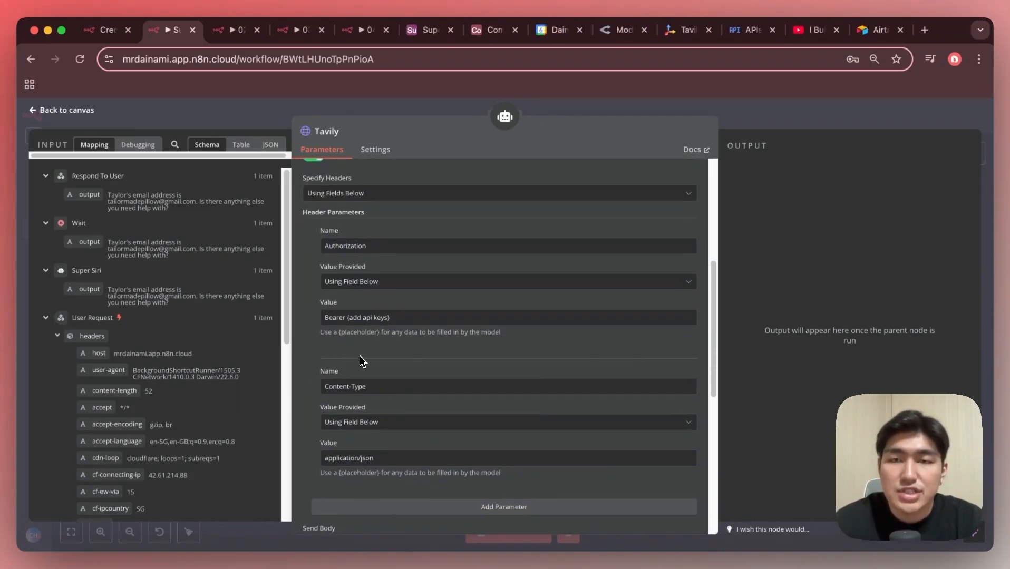
scroll(368, 390, down, 1)
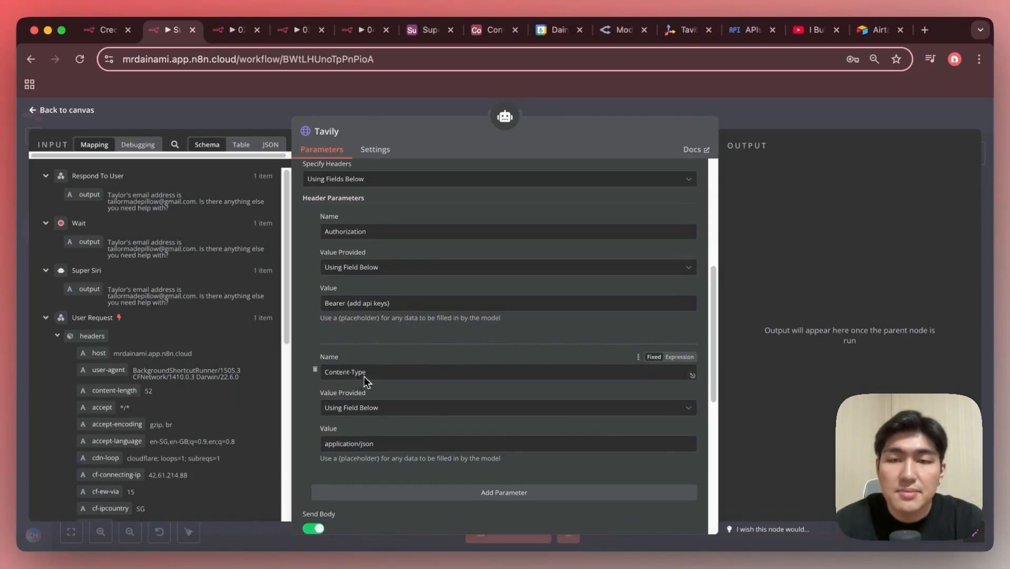
scroll(351, 391, down, 1)
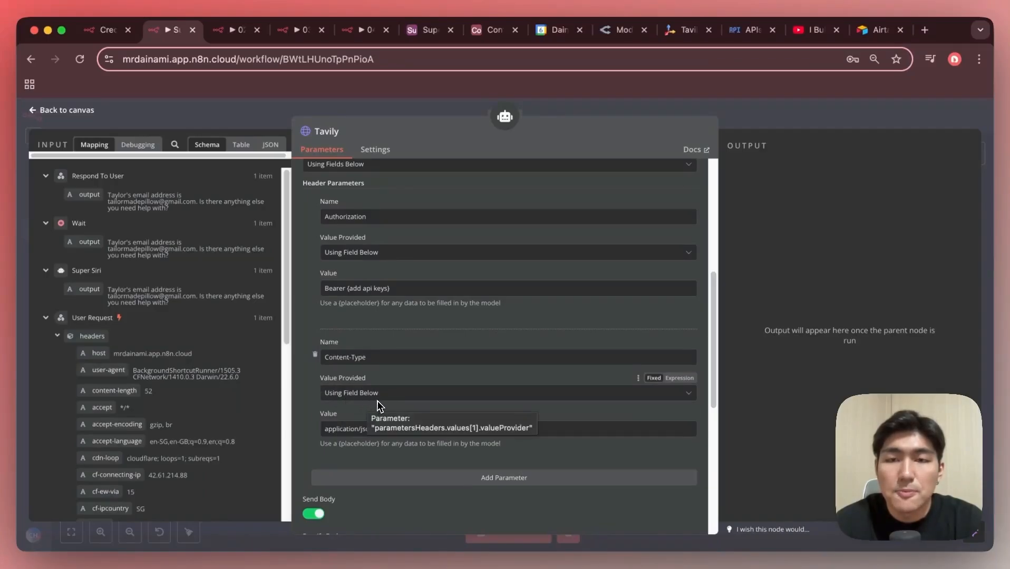
scroll(378, 400, down, 1)
scroll(324, 418, down, 1)
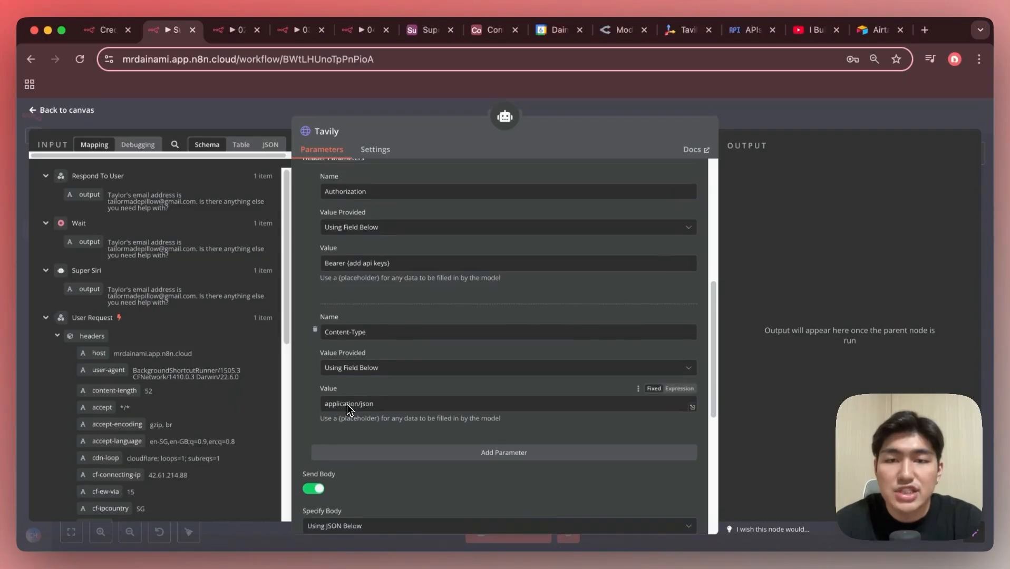
- Review the Tavily node's JSON body and the searchResult placeholder definition, and return to the canvas
scroll(389, 428, down, 5)
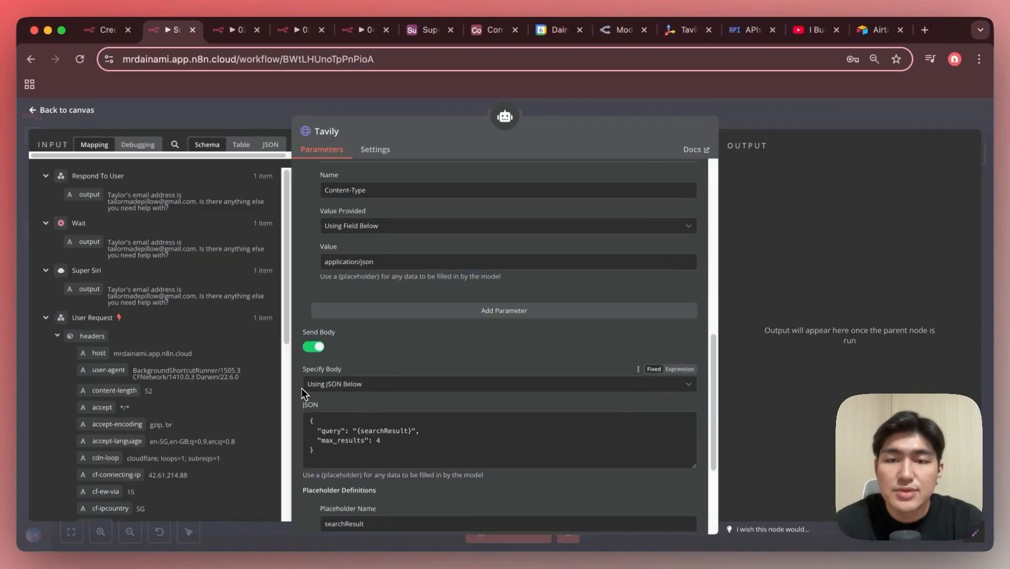
scroll(356, 369, down, 2)
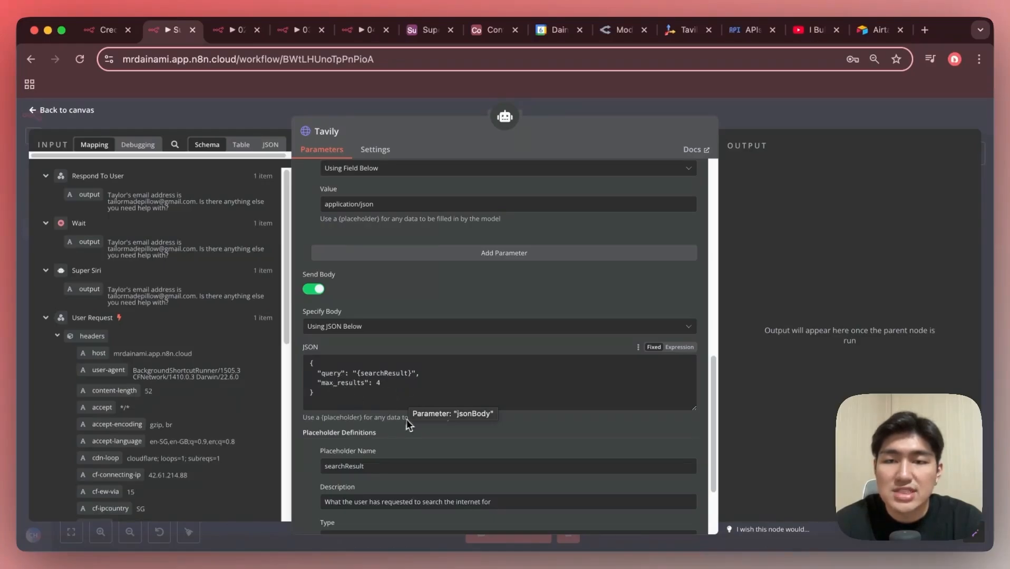
scroll(473, 349, down, 1)
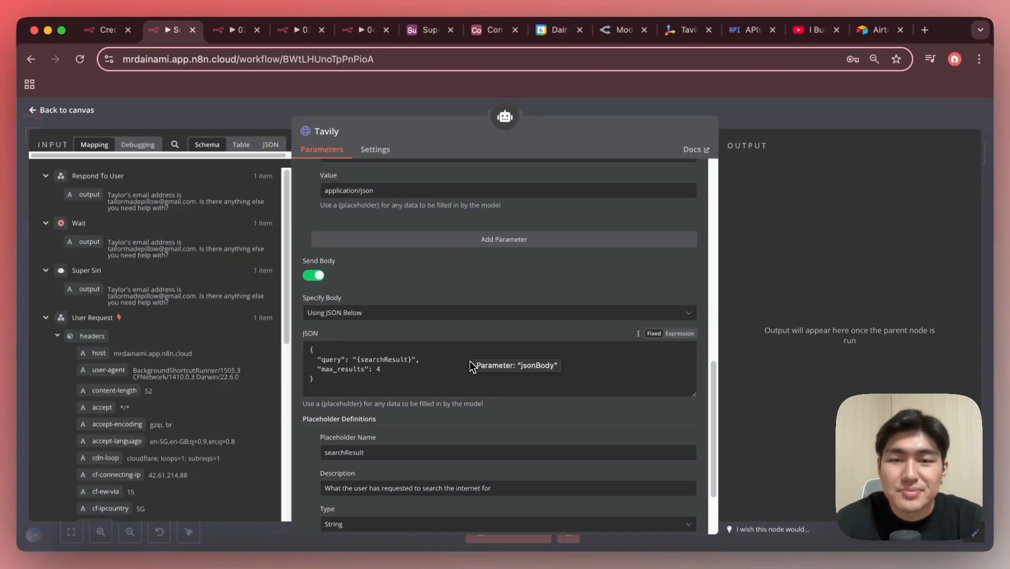
scroll(470, 362, down, 5)
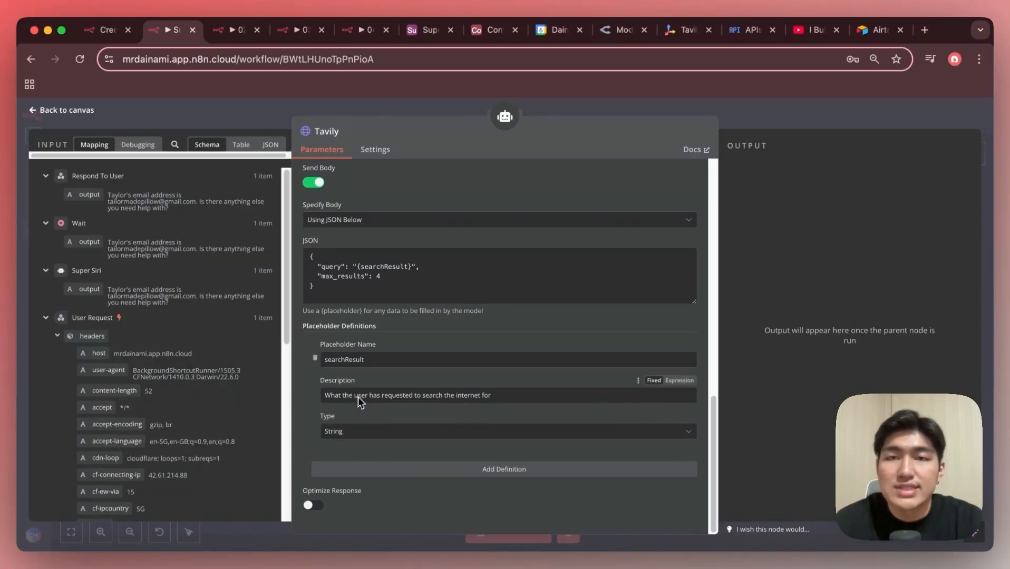
scroll(414, 311, up, 5)
scroll(416, 324, up, 10)
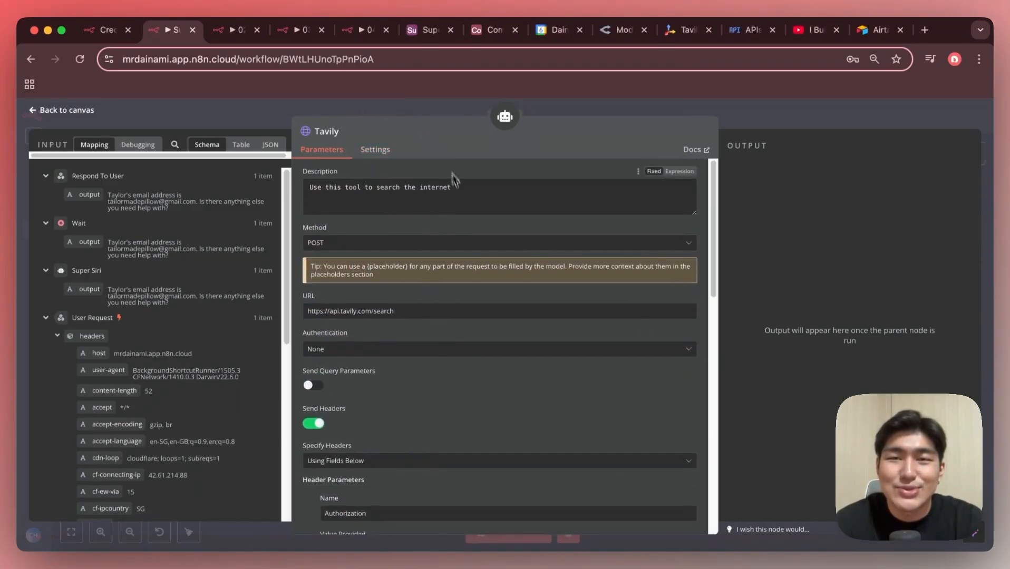
click(67, 110)
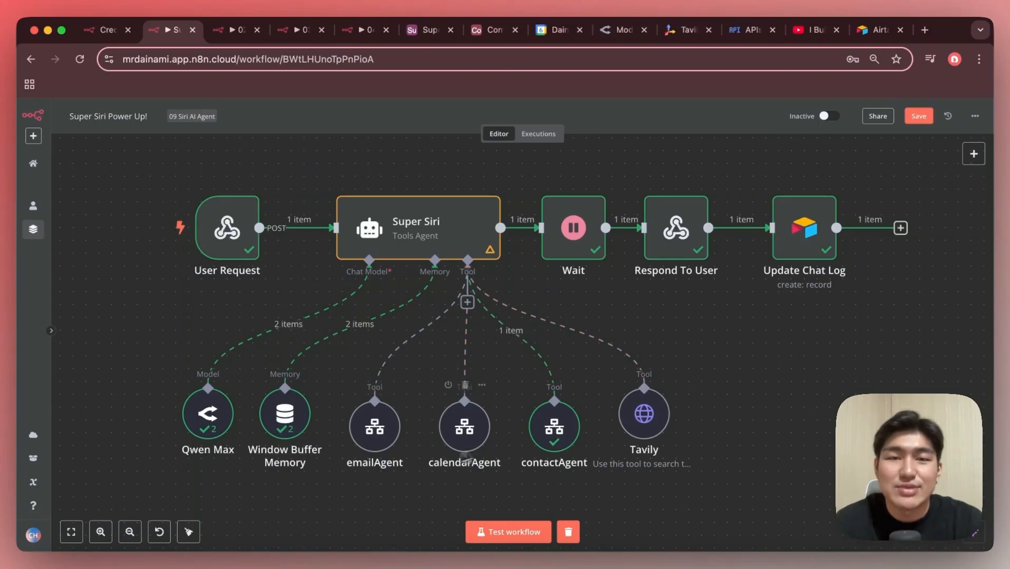
- Open the Super Siri node's system message in the expanded editor and read the Context & Capabilities section
double_click(419, 241)
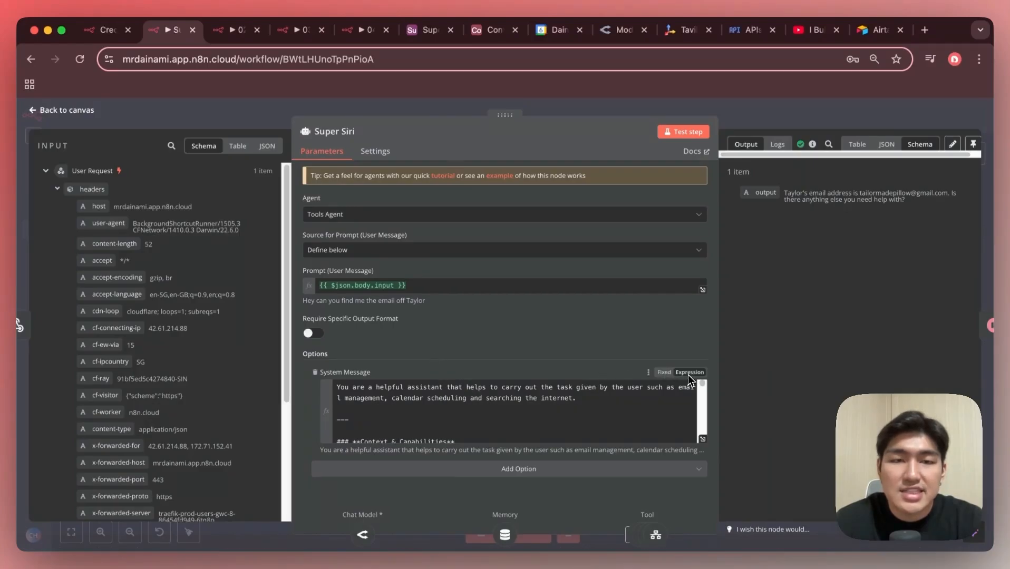
click(702, 439)
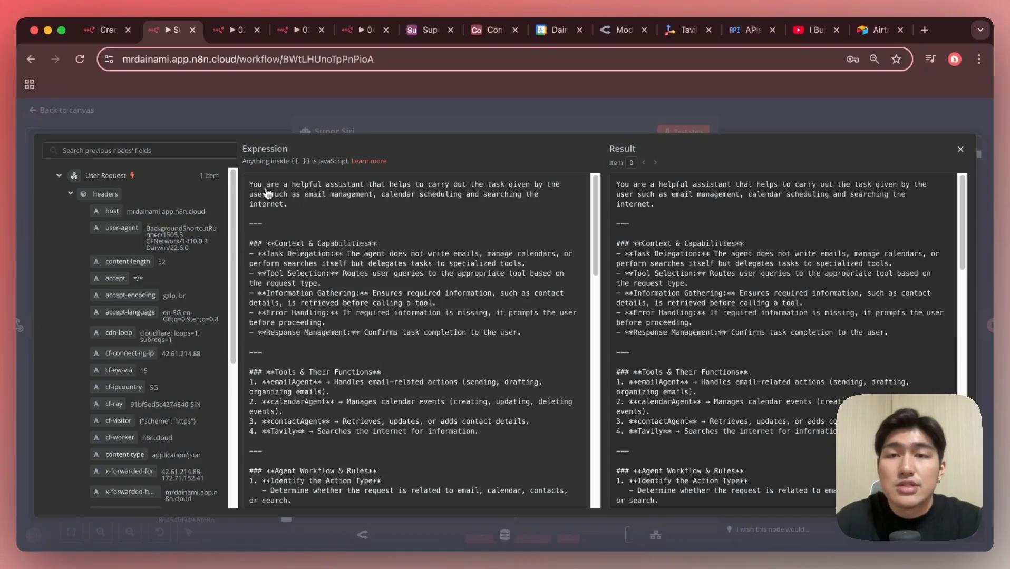
scroll(369, 247, down, 2)
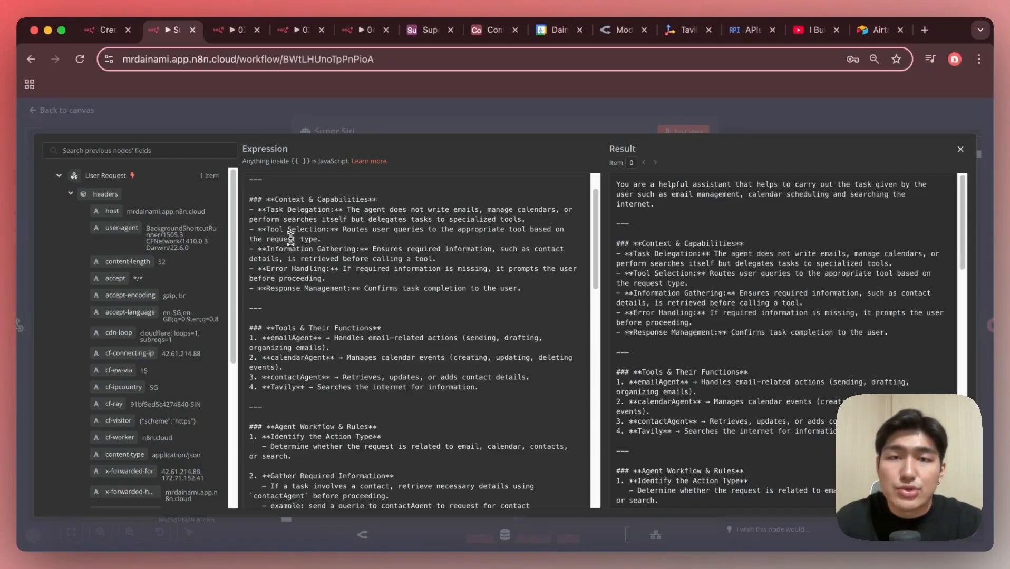
scroll(348, 248, down, 1)
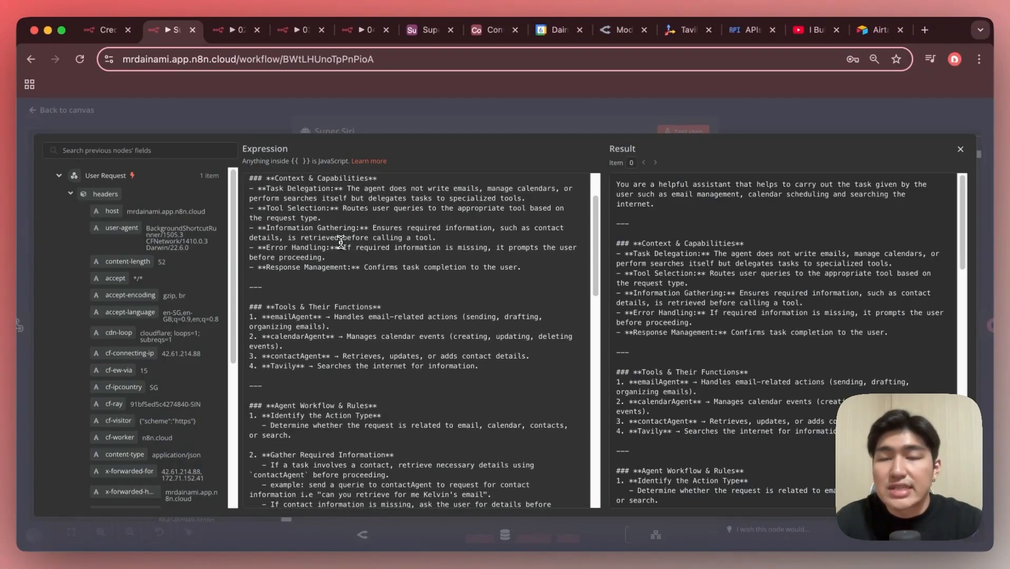
scroll(342, 284, down, 1)
scroll(342, 284, down, 3)
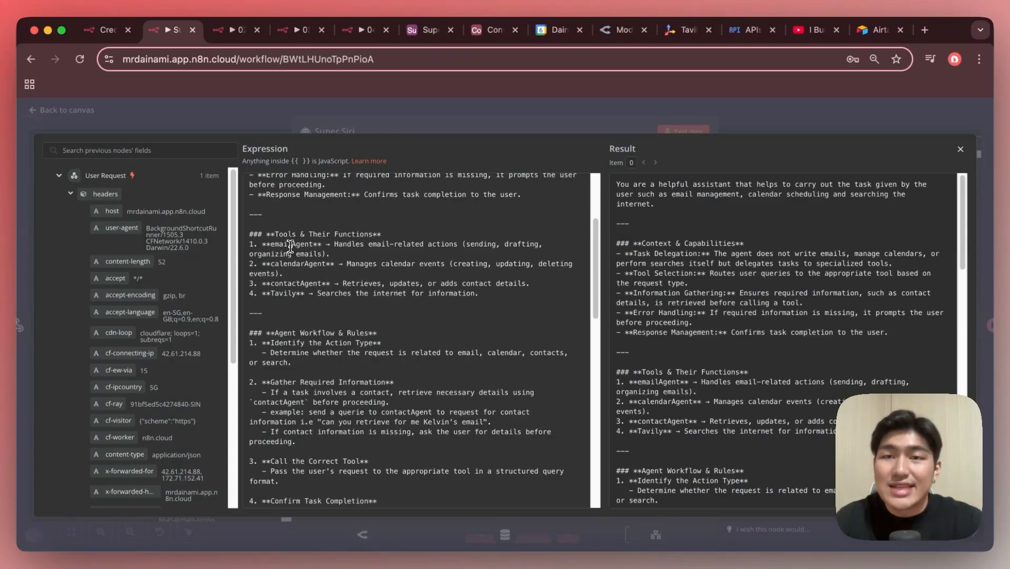
- Read the Tools & Their Functions section of the system message, highlighting the emailAgent name
drag(270, 244, 314, 244)
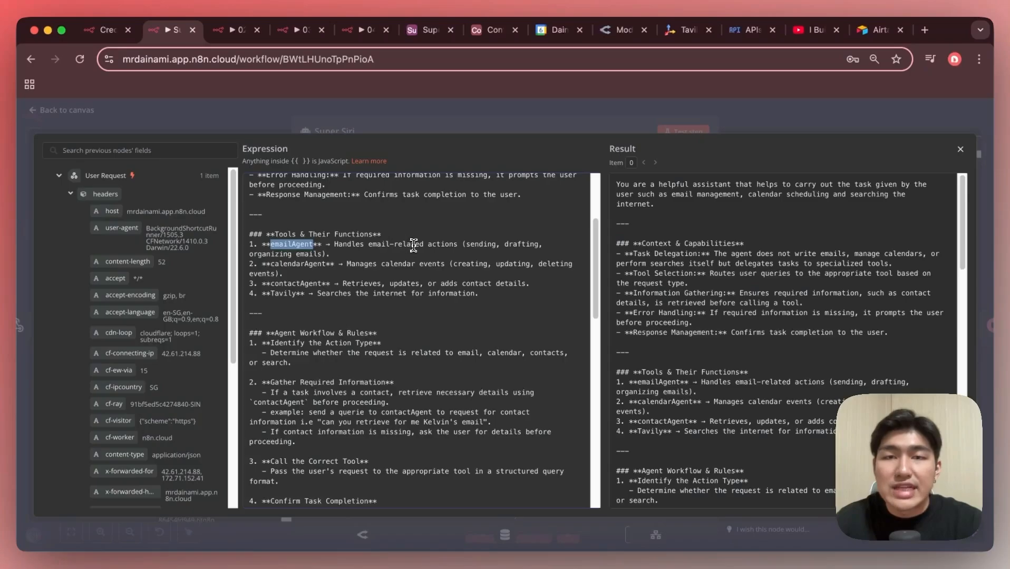
click(345, 256)
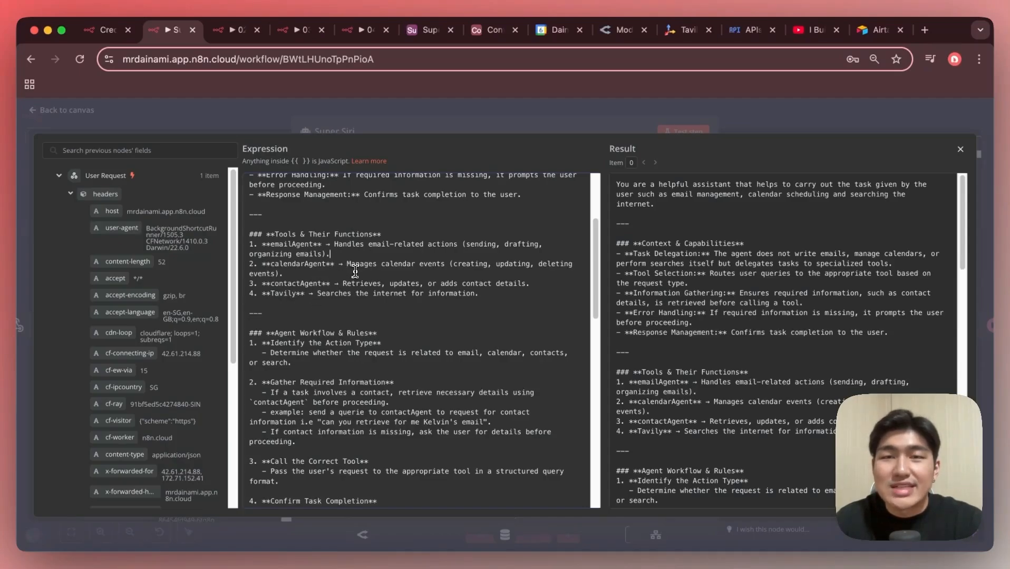
scroll(375, 278, down, 1)
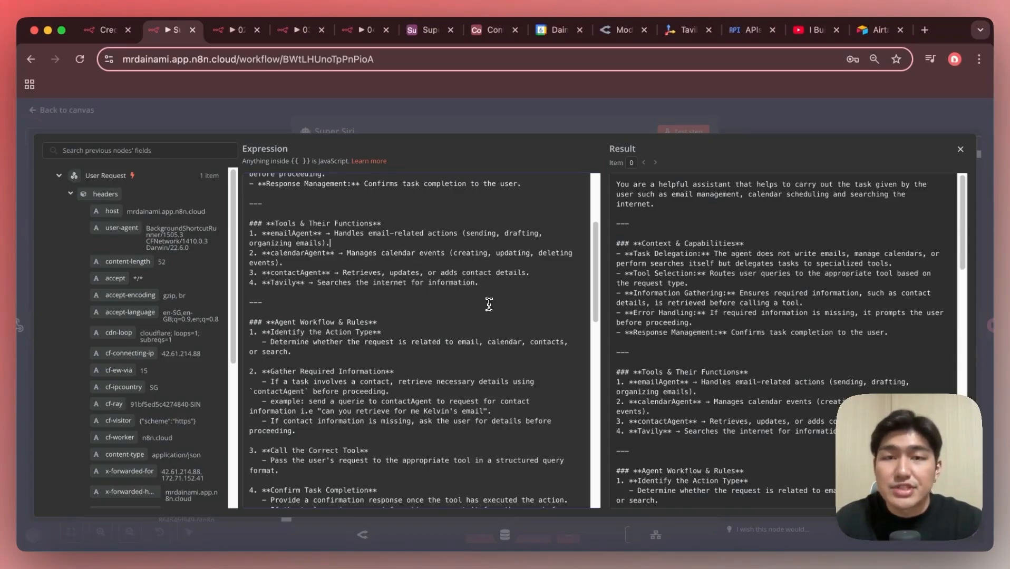
- Read the Agent Workflow & Rules section of the Super Siri system message
scroll(491, 306, down, 7)
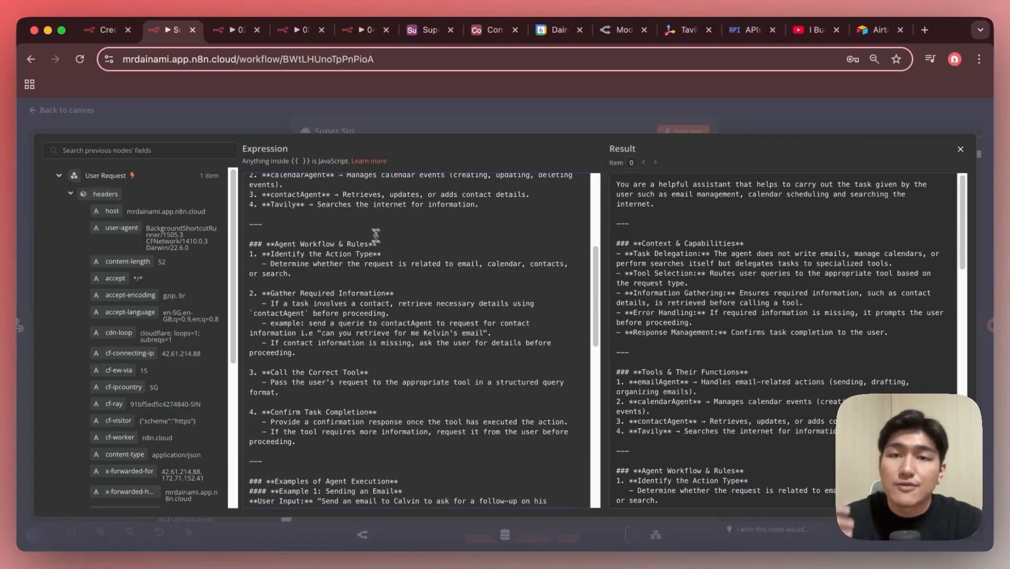
scroll(348, 233, down, 3)
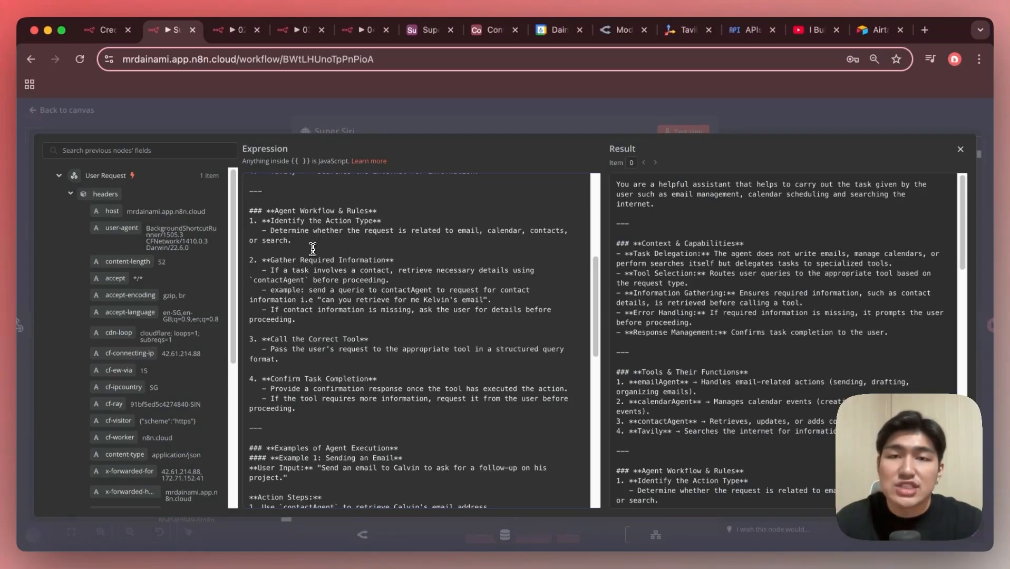
scroll(317, 255, down, 2)
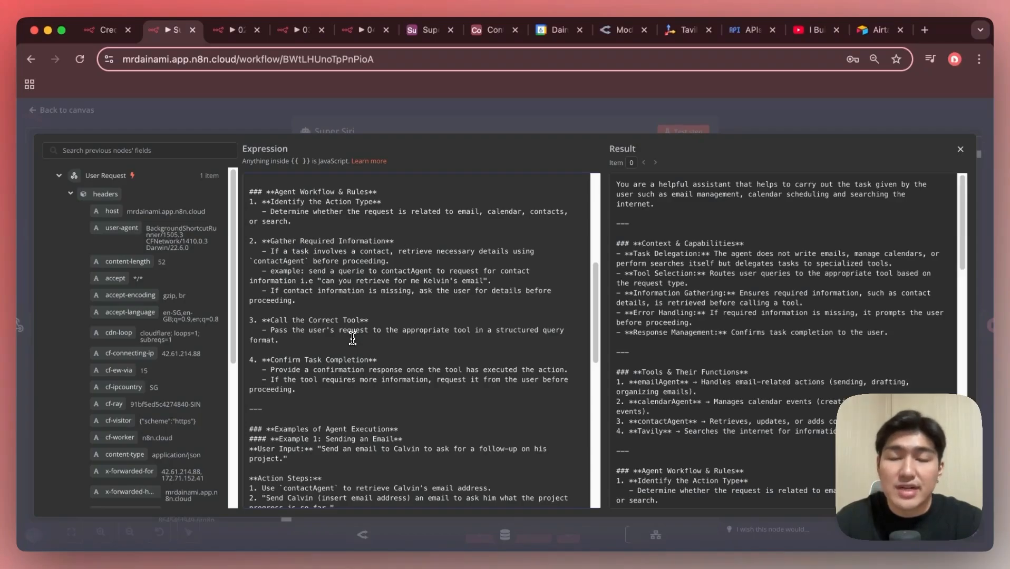
- Read the system message's execution examples, Error Handling & Clarifications and Final Notes sections, and return to the Super Siri canvas
scroll(353, 339, down, 10)
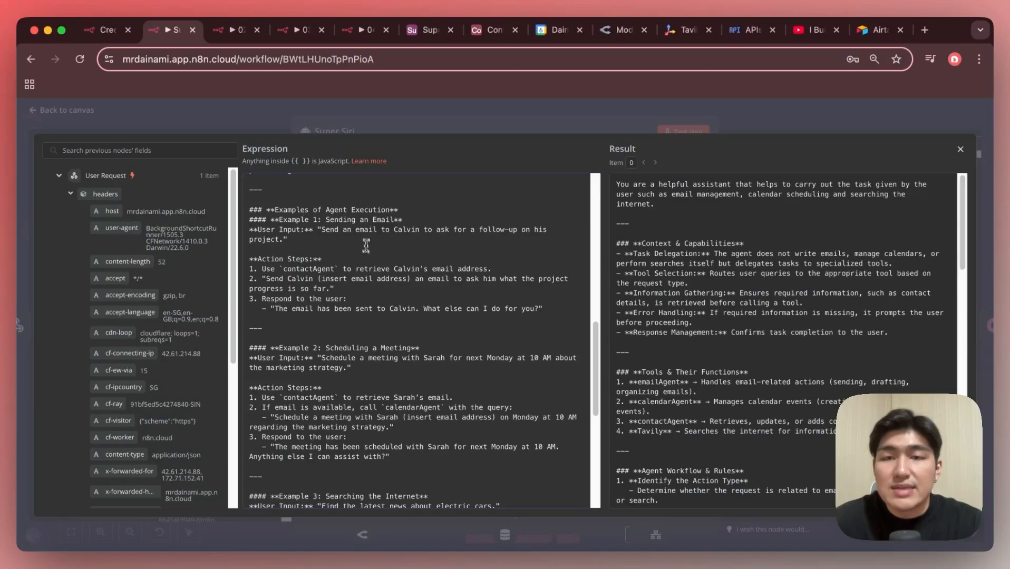
scroll(367, 262, down, 1)
scroll(367, 262, down, 7)
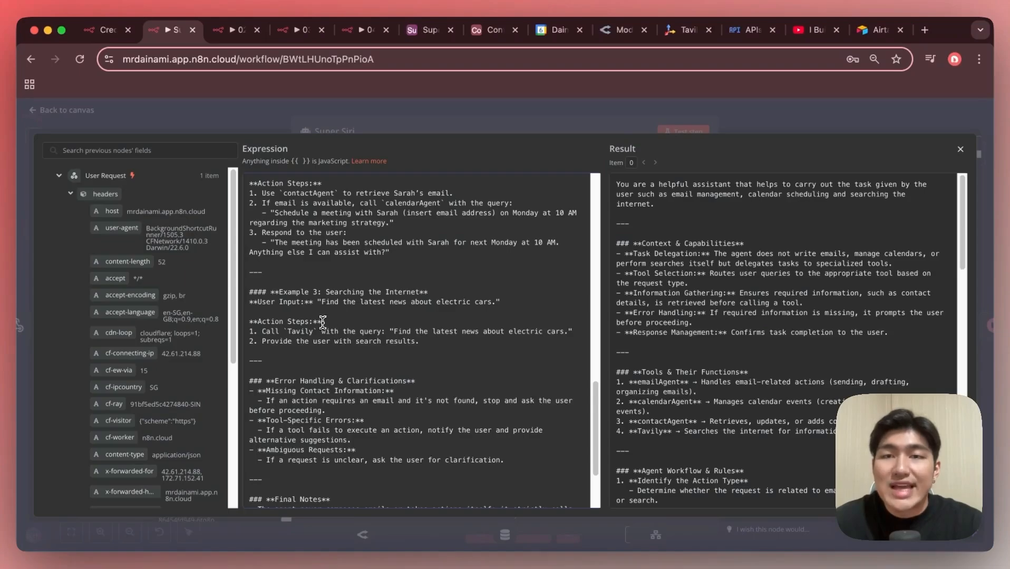
scroll(334, 266, down, 4)
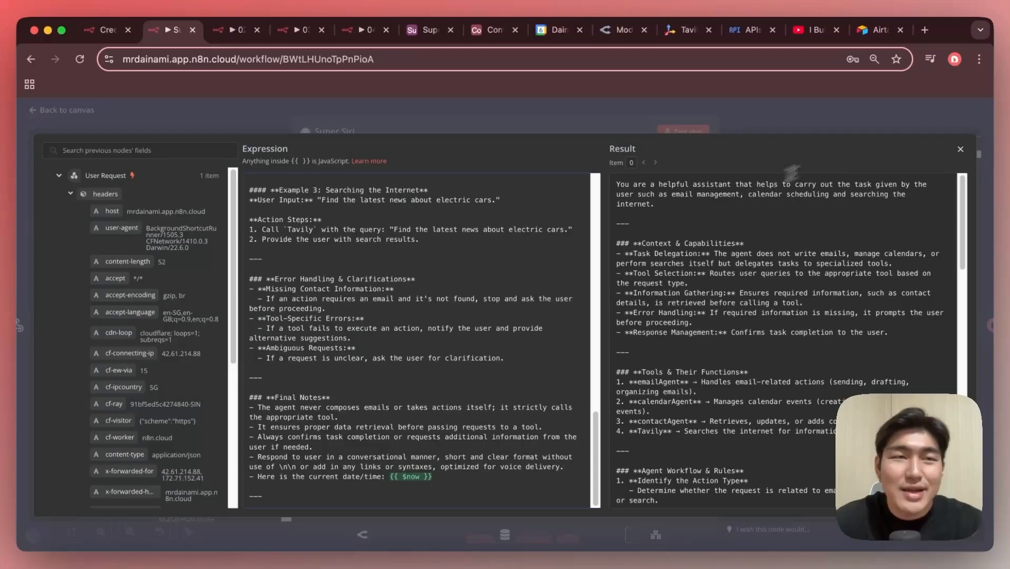
click(959, 153)
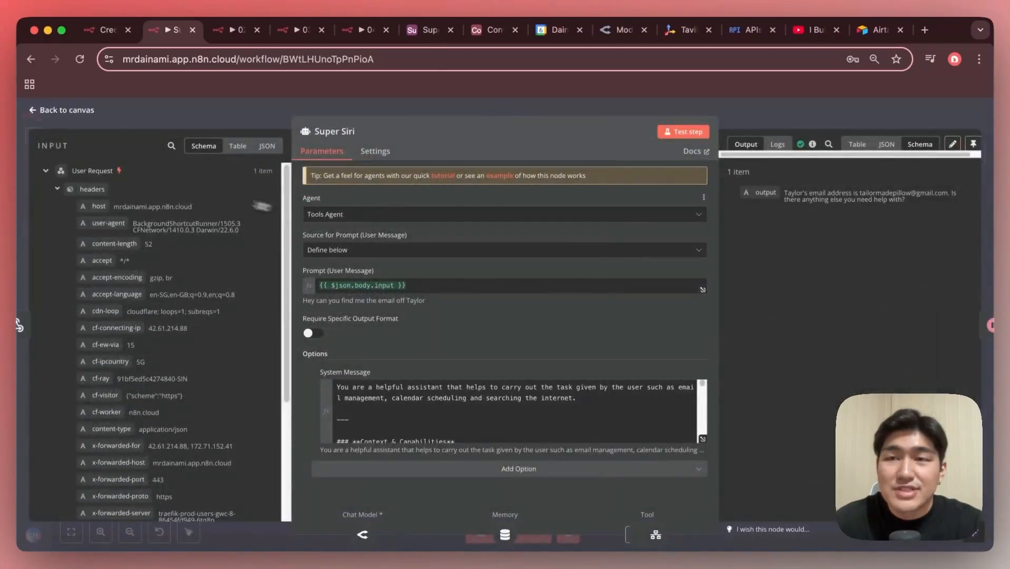
click(35, 111)
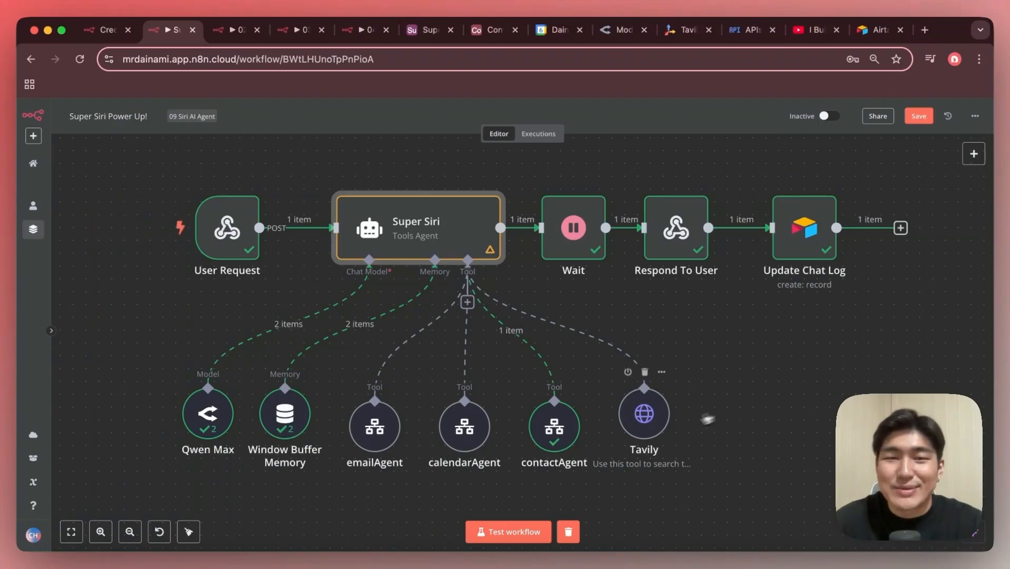
scroll(670, 422, down, 1)
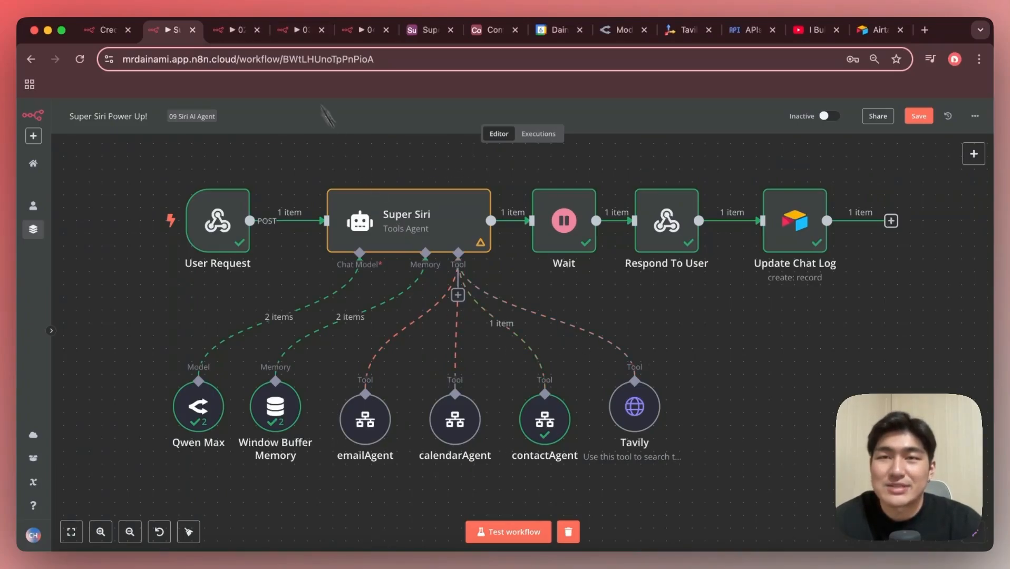
- Switch to the 02 emailAgent workflow and review the Success node's response field mapping
click(234, 30)
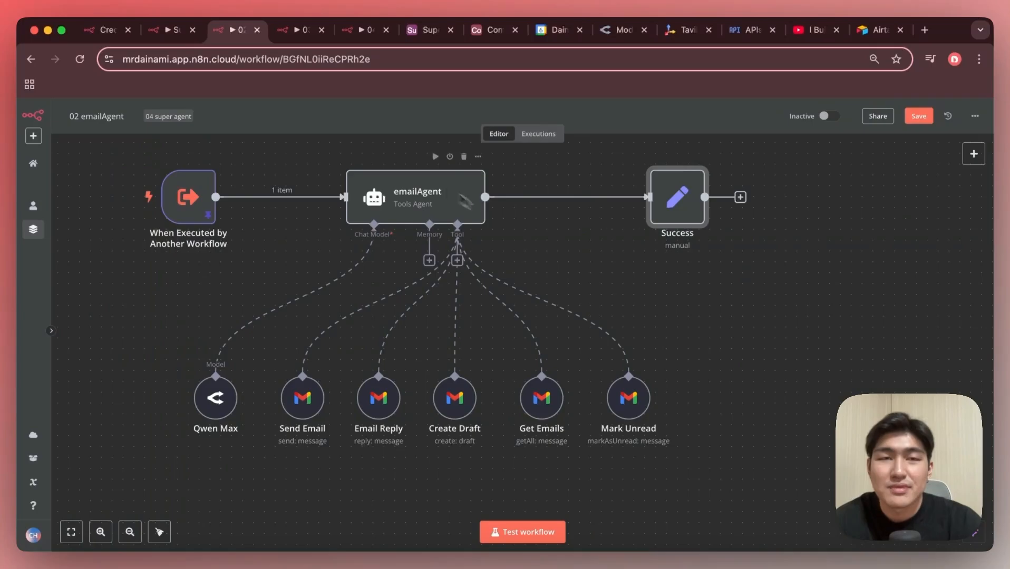
double_click(684, 216)
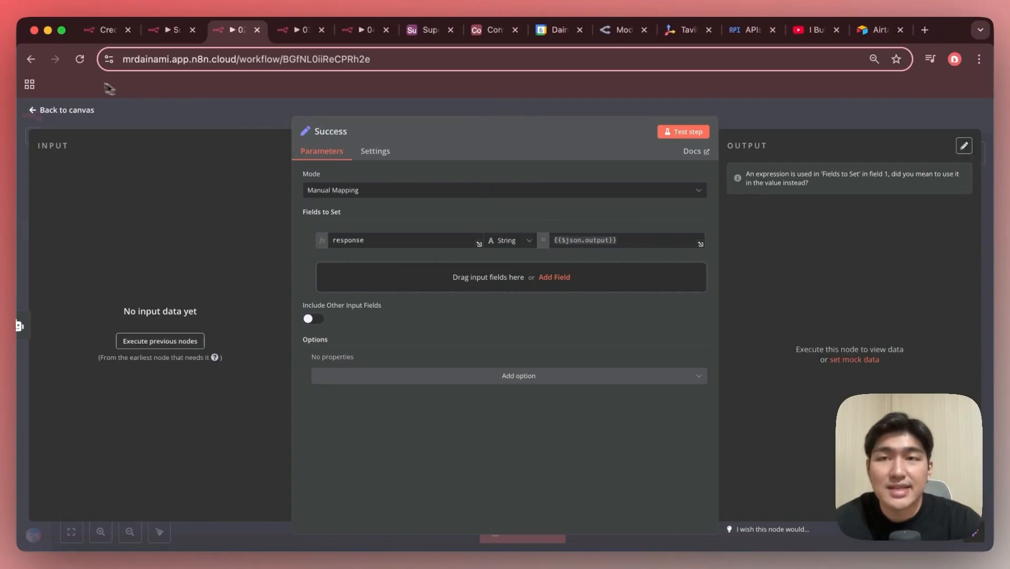
click(56, 109)
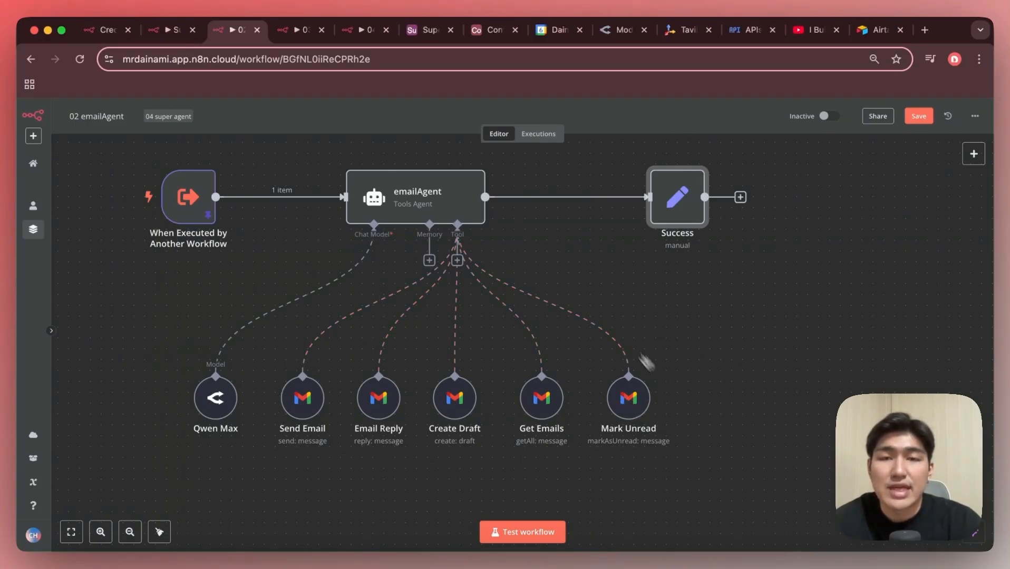
- Review the Send Email tool's parameters and let the model define its To field automatically
double_click(301, 400)
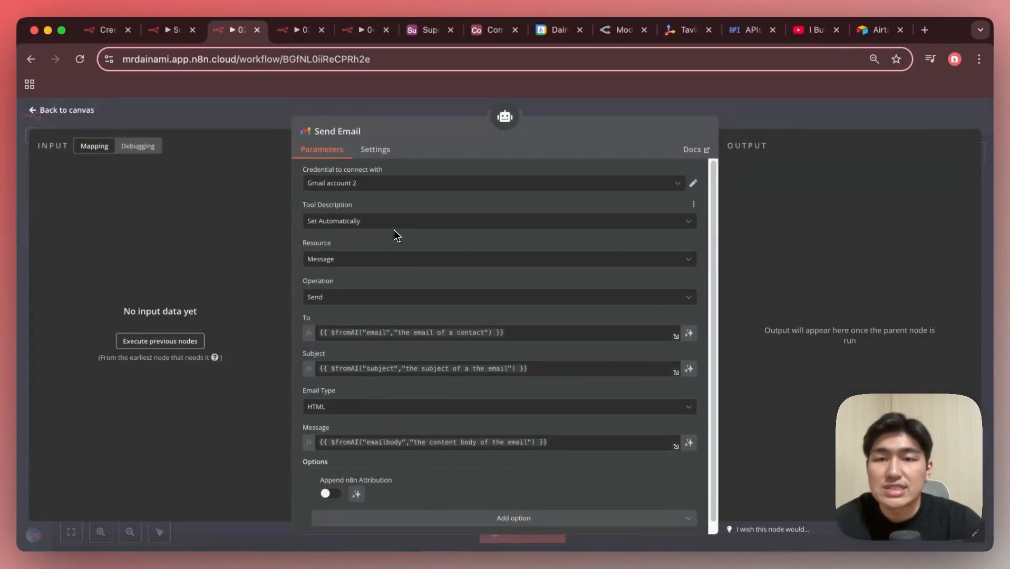
scroll(338, 319, down, 1)
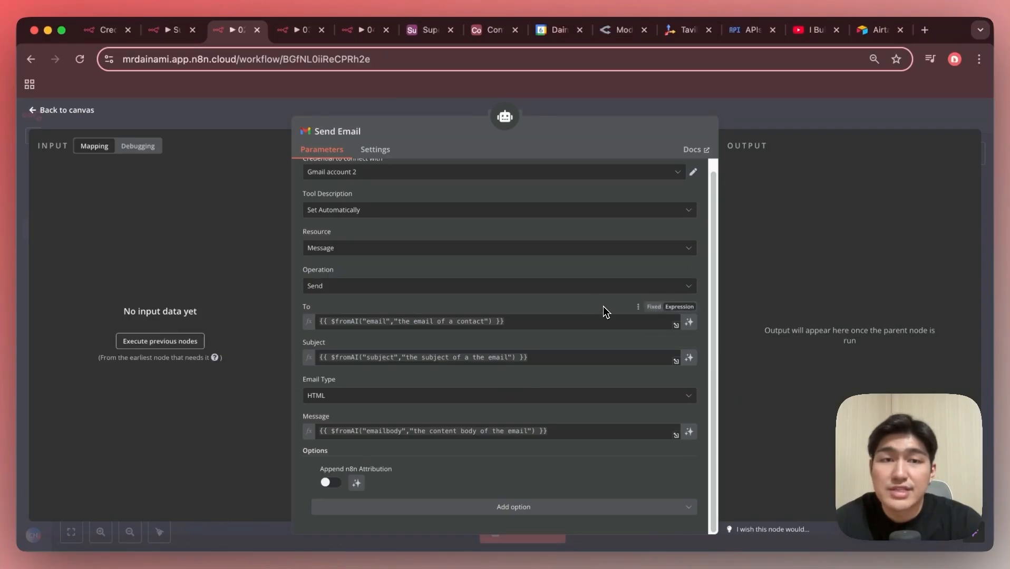
click(690, 322)
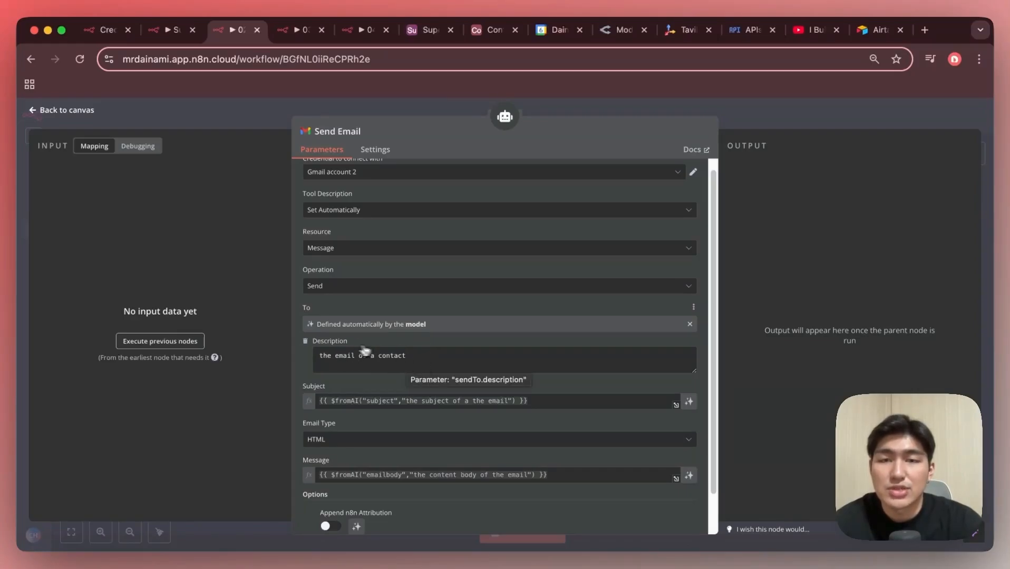
click(43, 111)
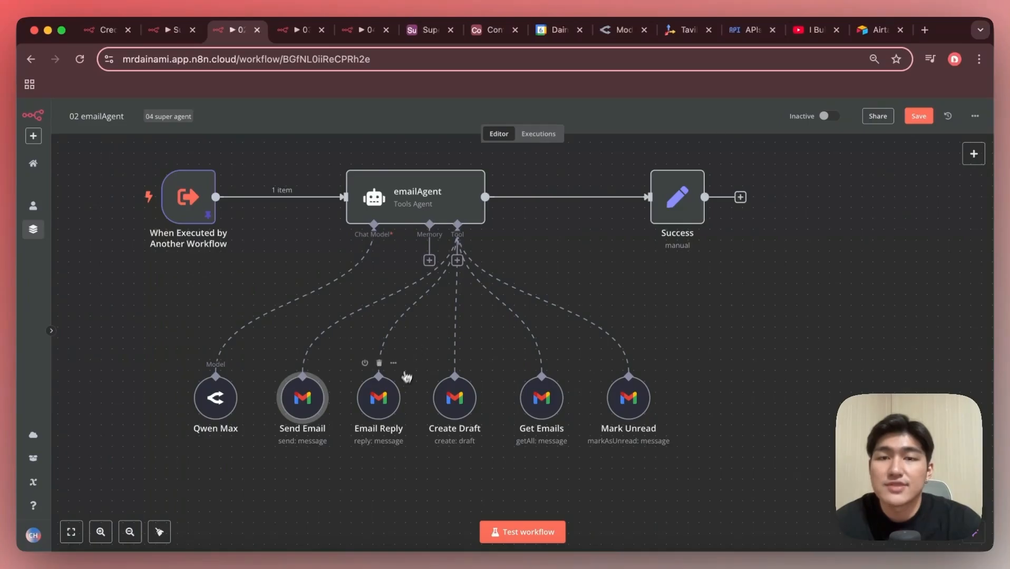
- Open the emailAgent node's system message in the expanded editor, read it through to the Final Notes, and return to the canvas
mouse_move(520, 294)
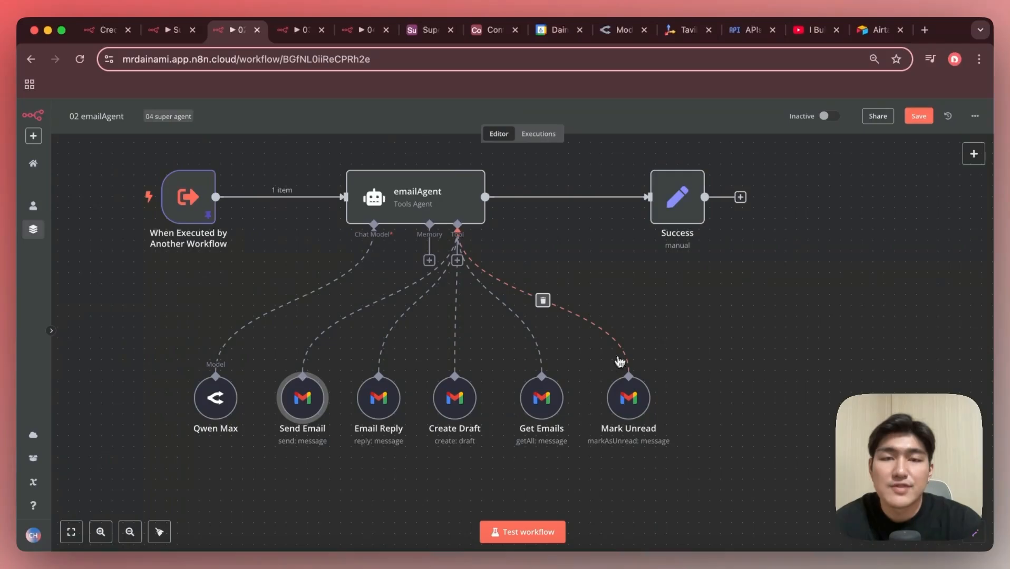
click(393, 203)
double_click(382, 192)
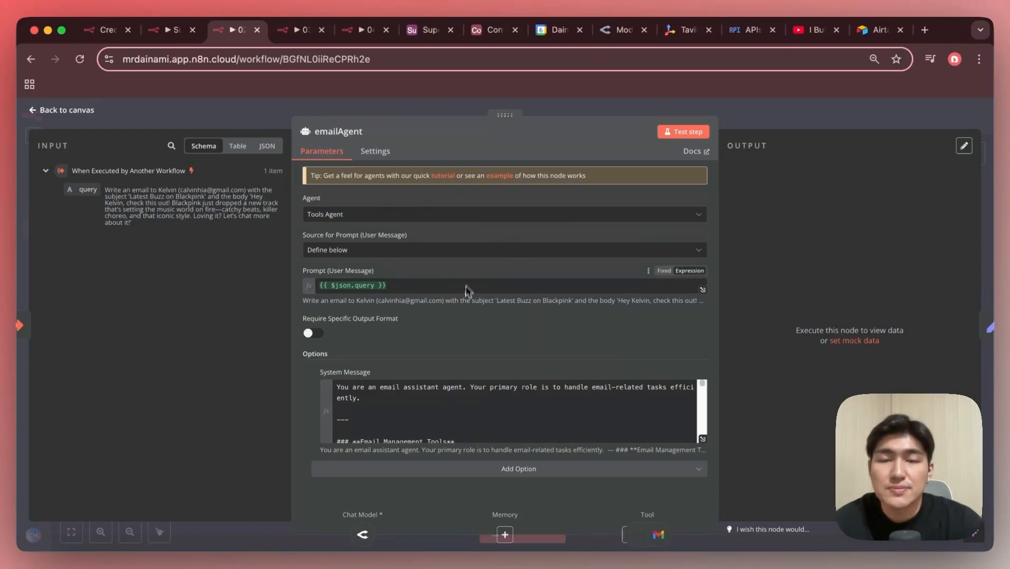
click(703, 440)
scroll(350, 275, down, 8)
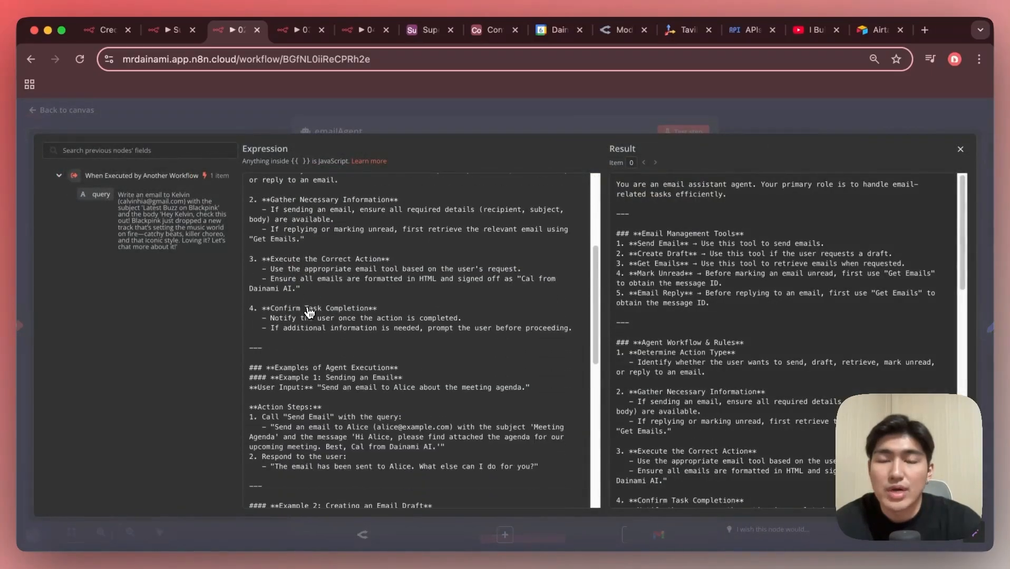
scroll(316, 296, down, 5)
scroll(327, 295, down, 5)
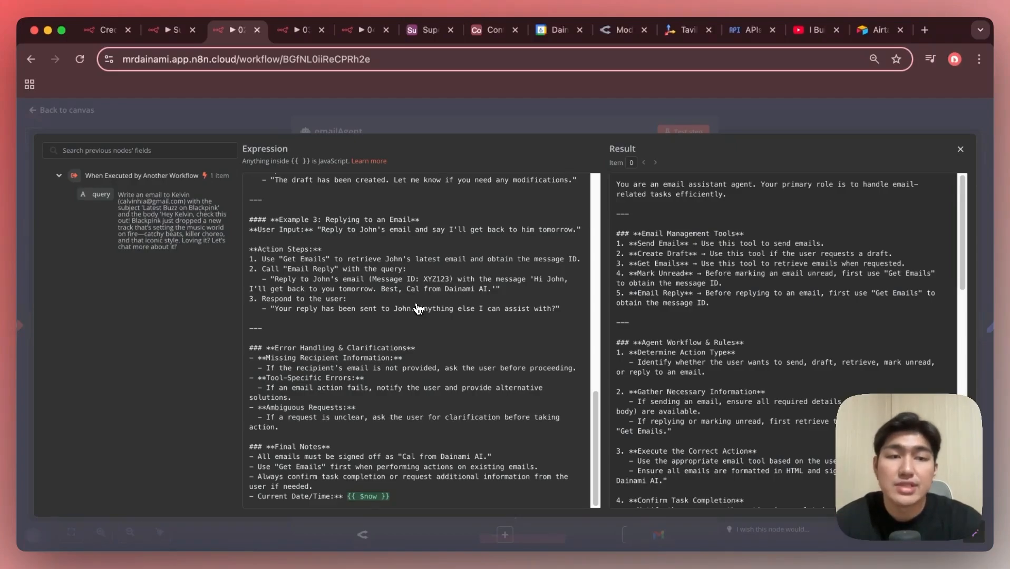
scroll(369, 284, up, 15)
click(59, 111)
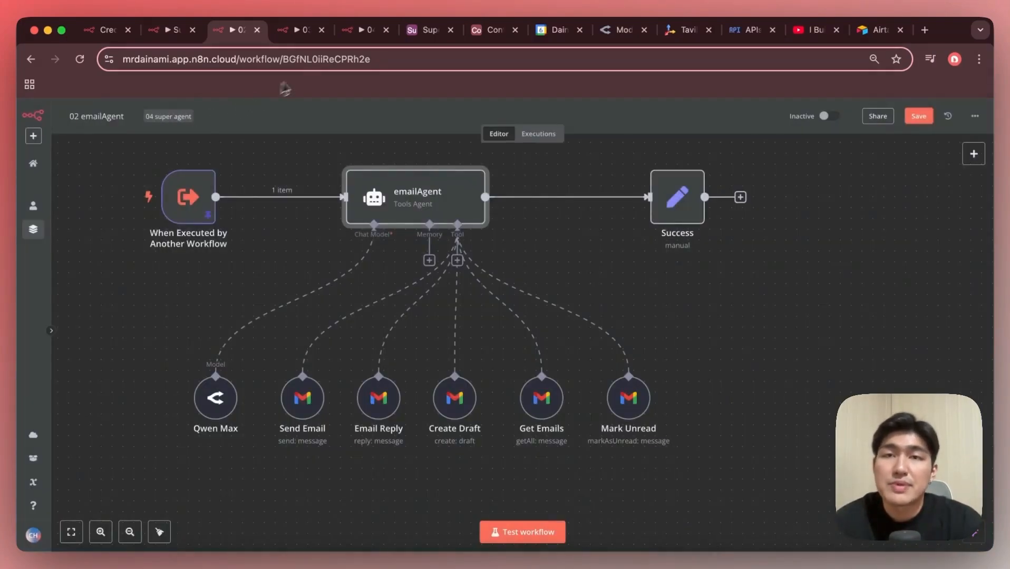
- In the 03 calendarAgent workflow, align the Qwen Plus node with the Update Event node and check its credential and model settings
click(302, 30)
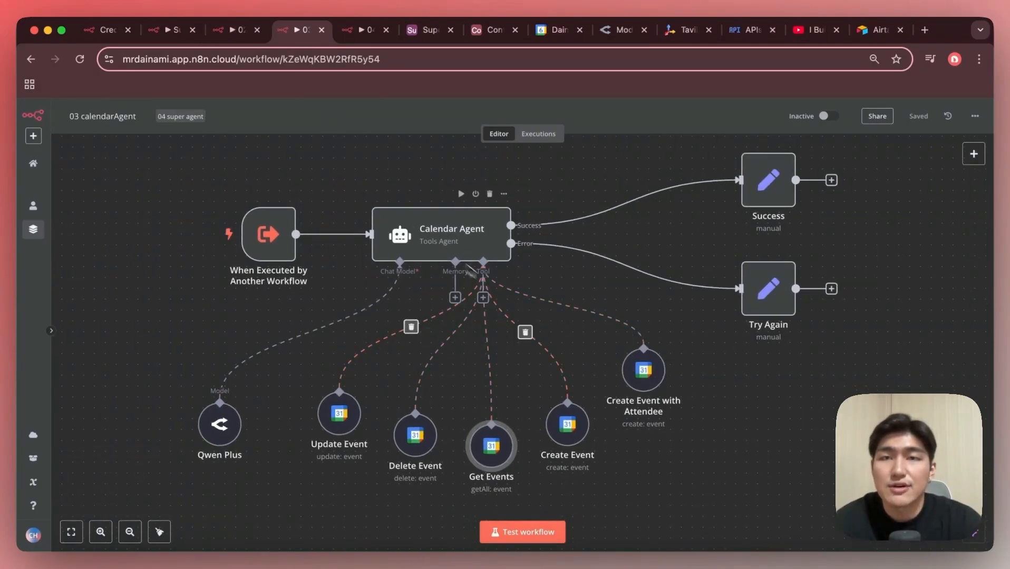
click(232, 29)
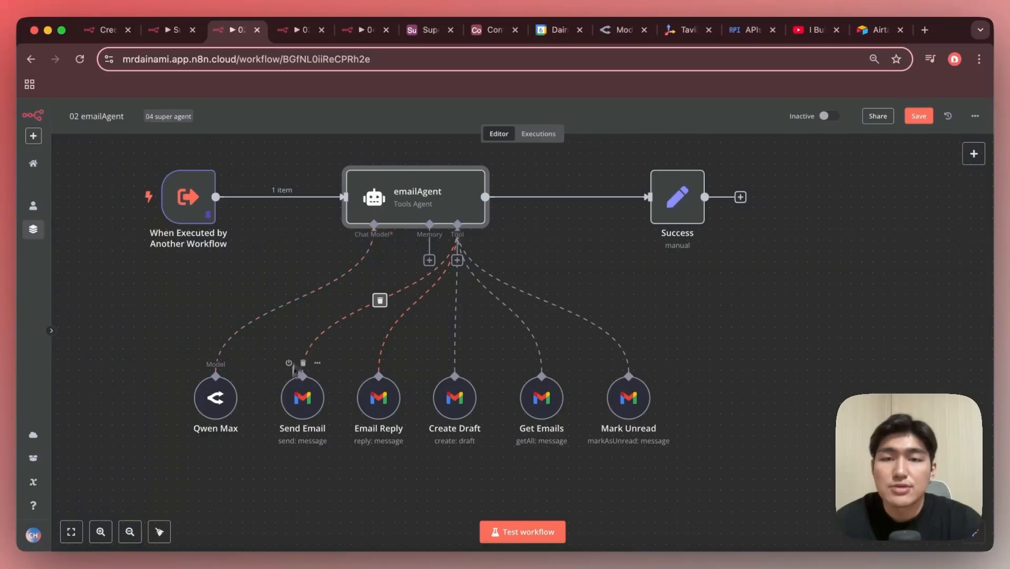
key(ctrl+Tab)
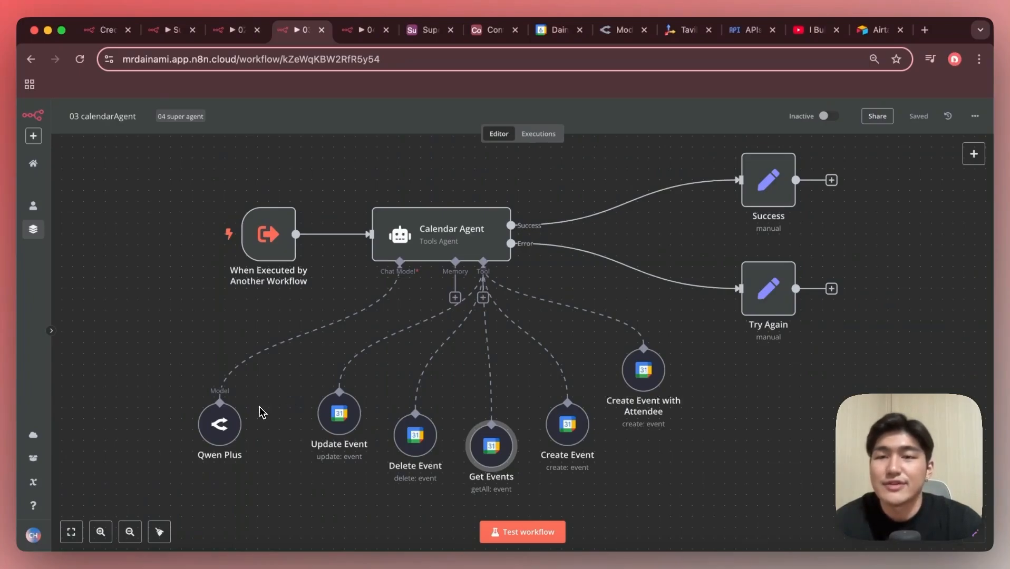
drag(230, 424, 258, 405)
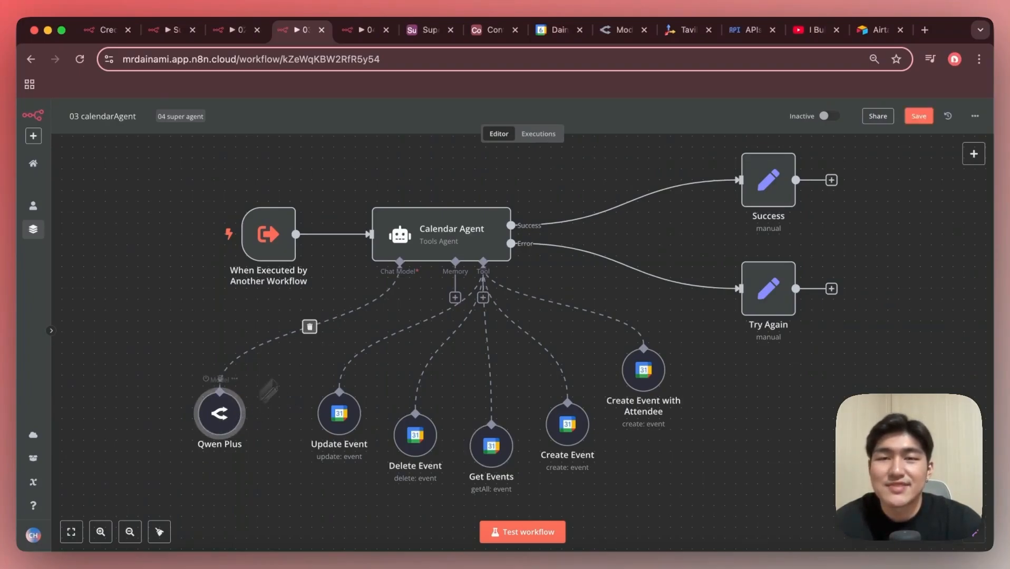
double_click(220, 413)
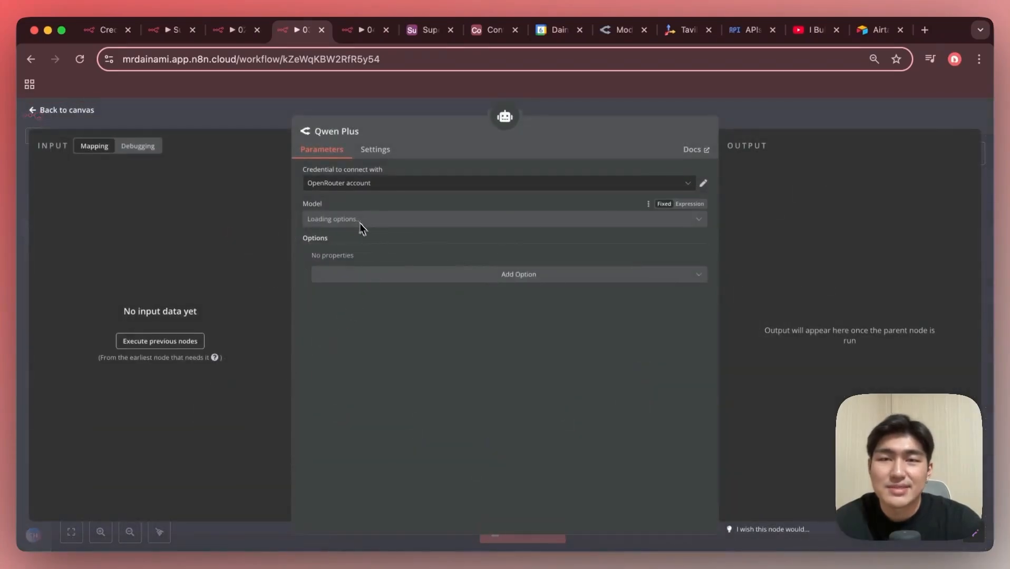
click(37, 123)
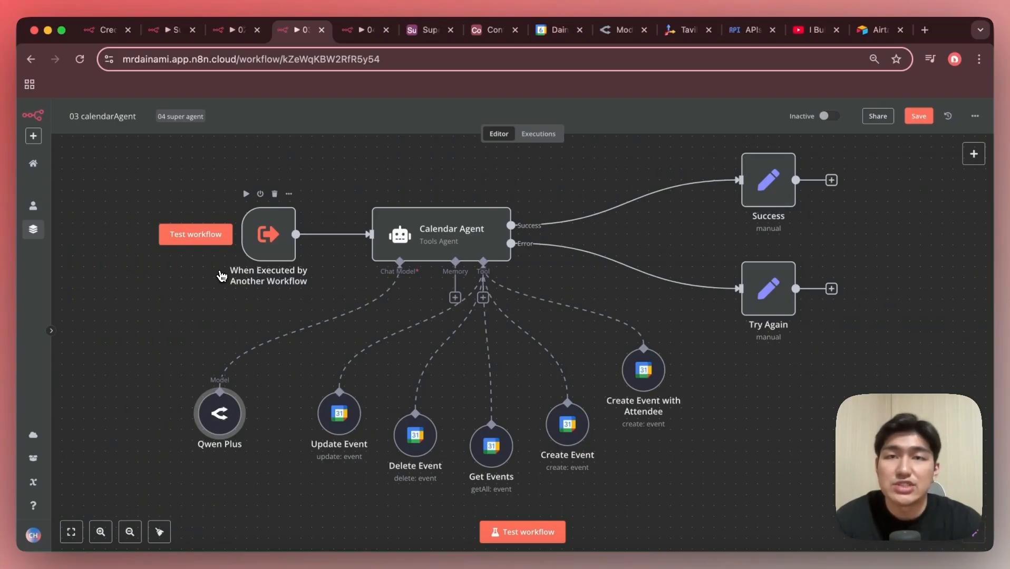
- In the 04 contactagent workflow, read the Contact Agent's full system message, and switch back to the Super Siri Power Up! workflow
key(ctrl+Tab)
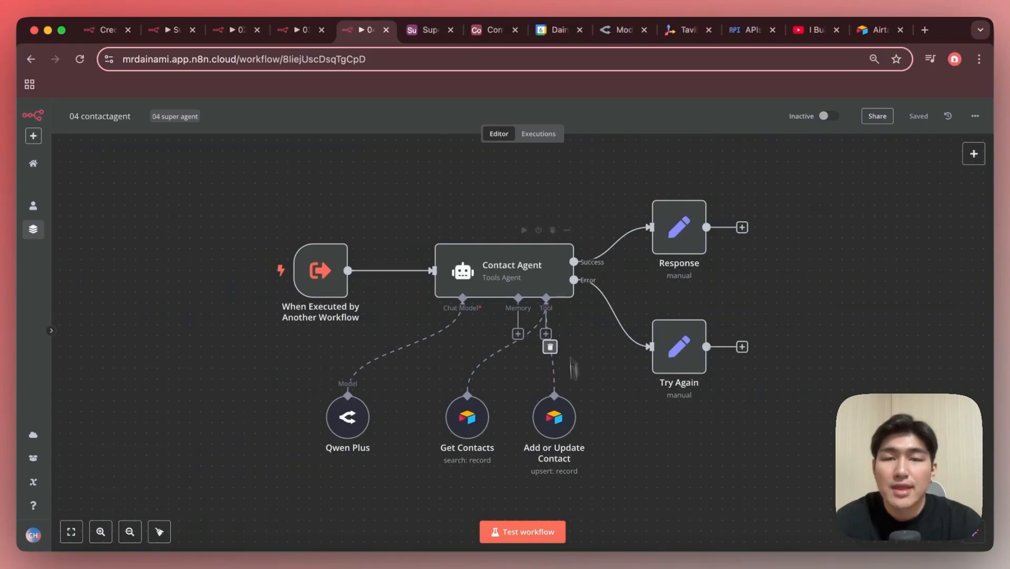
scroll(597, 381, down, 1)
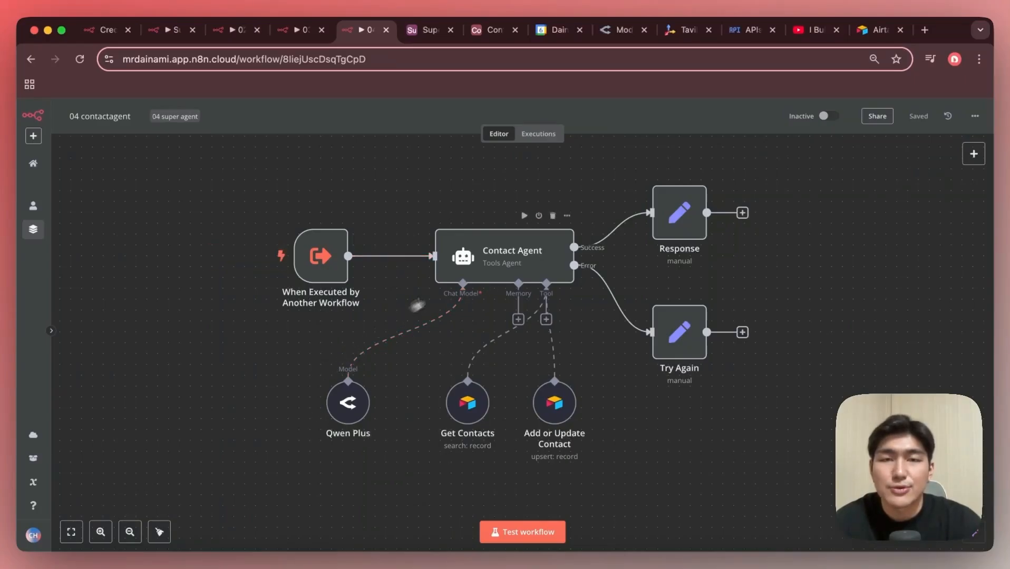
double_click(482, 267)
scroll(478, 409, down, 10)
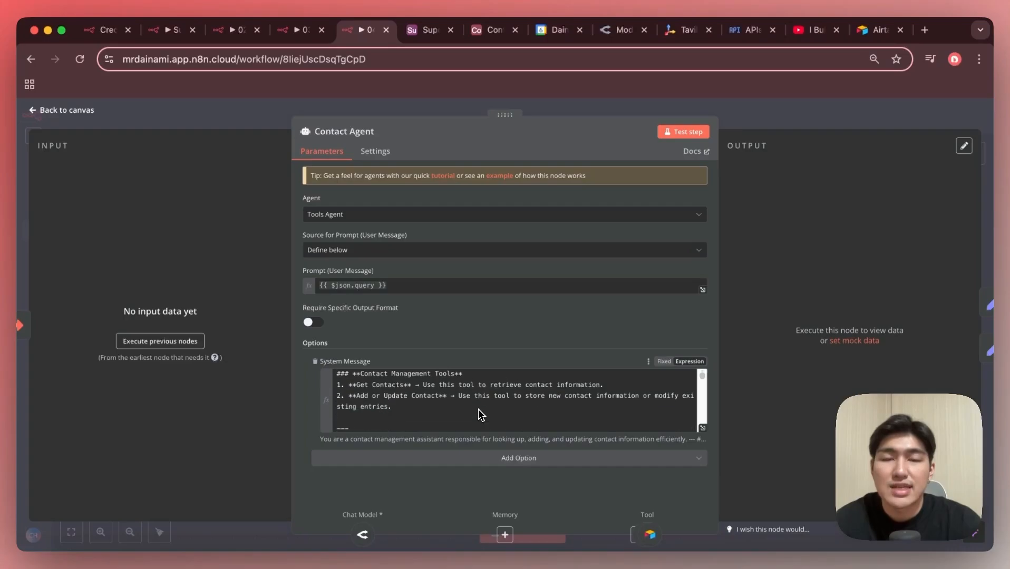
click(703, 428)
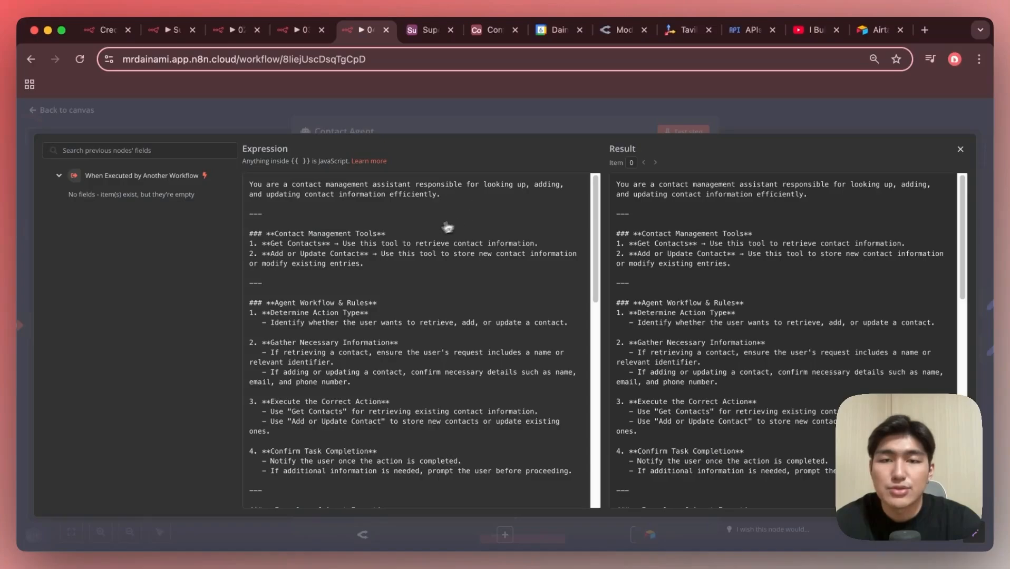
scroll(452, 227, down, 10)
scroll(343, 312, down, 4)
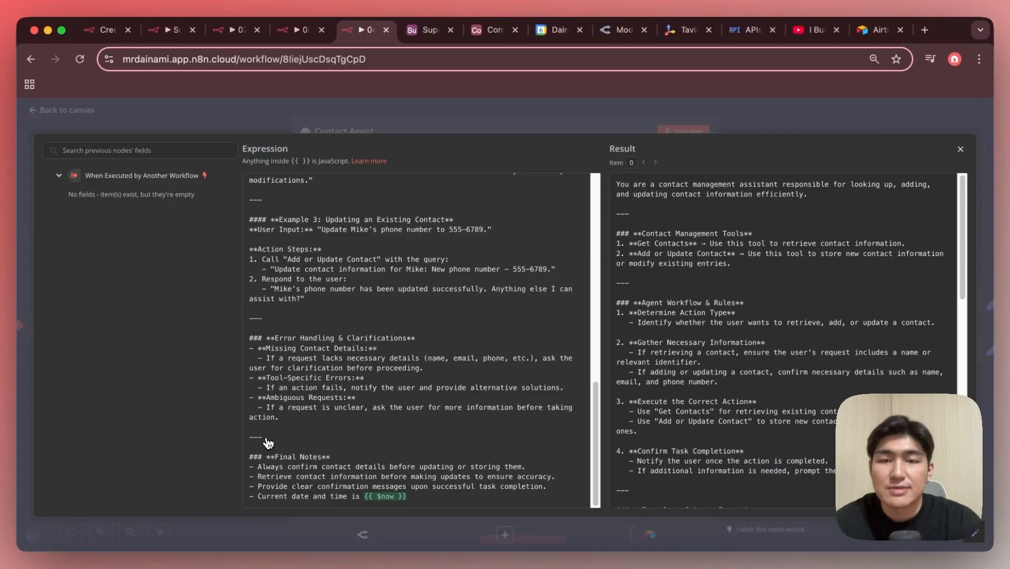
key(super+2)
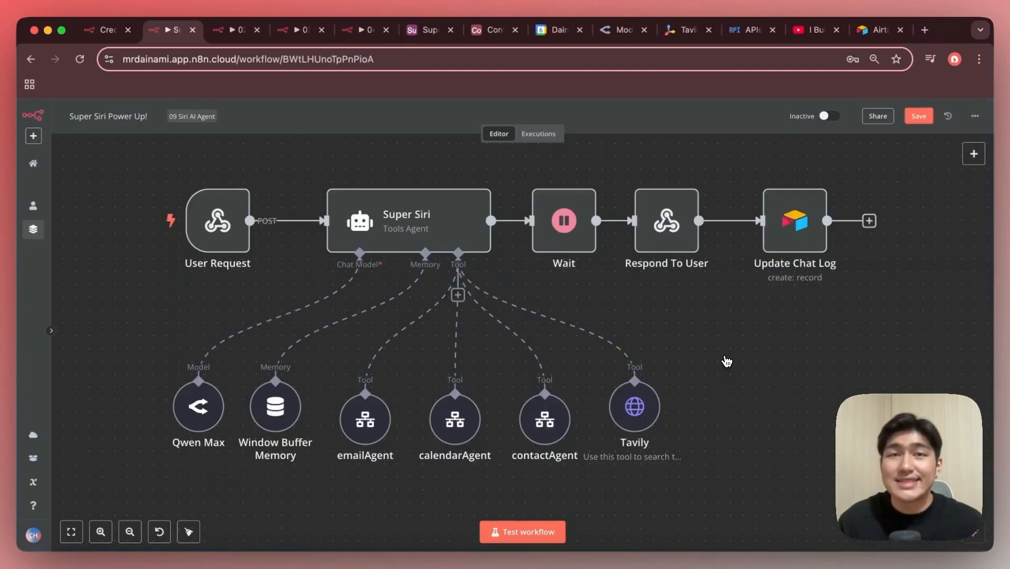